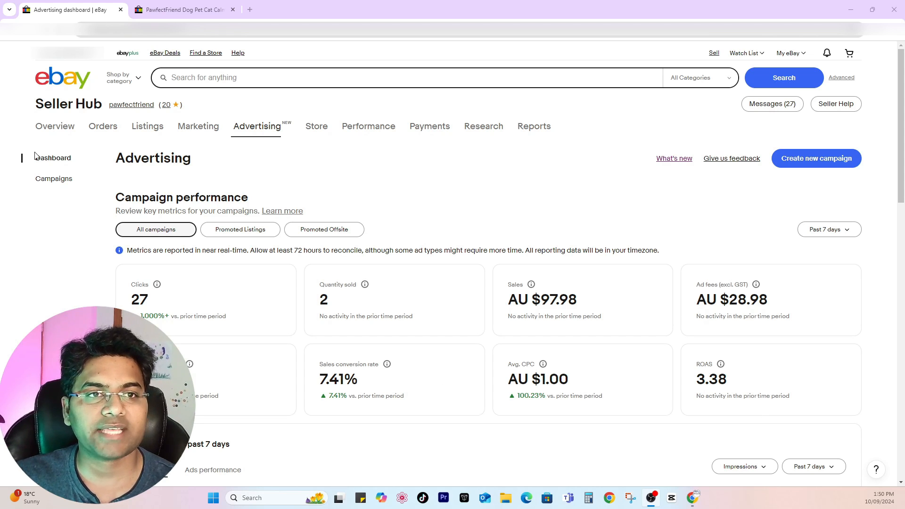
# Open the selling overview, go to the advertising dashboard and show the list of all campaigns
pyautogui.moveTo(791, 55)
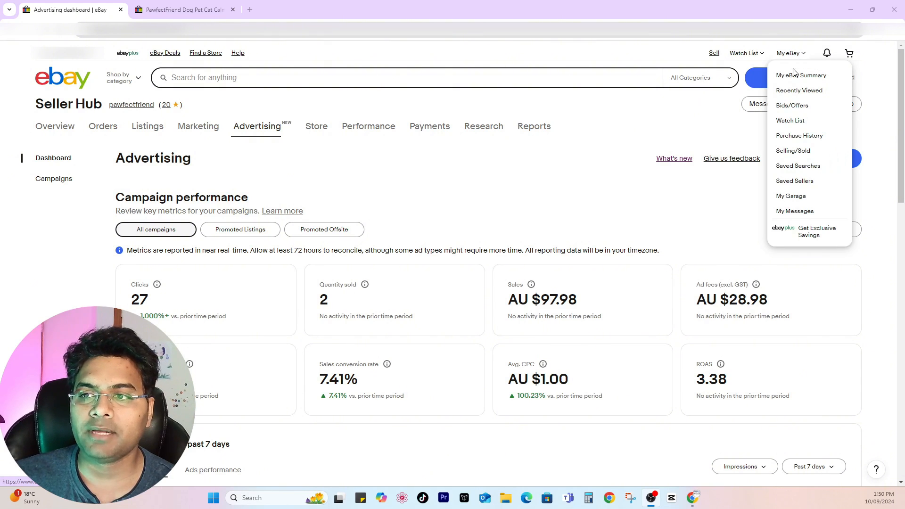
pyautogui.click(797, 151)
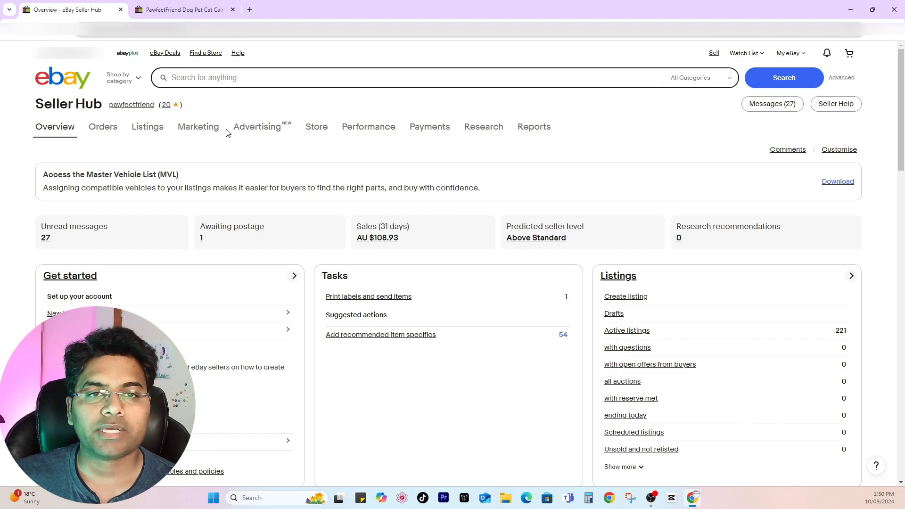
pyautogui.moveTo(243, 134)
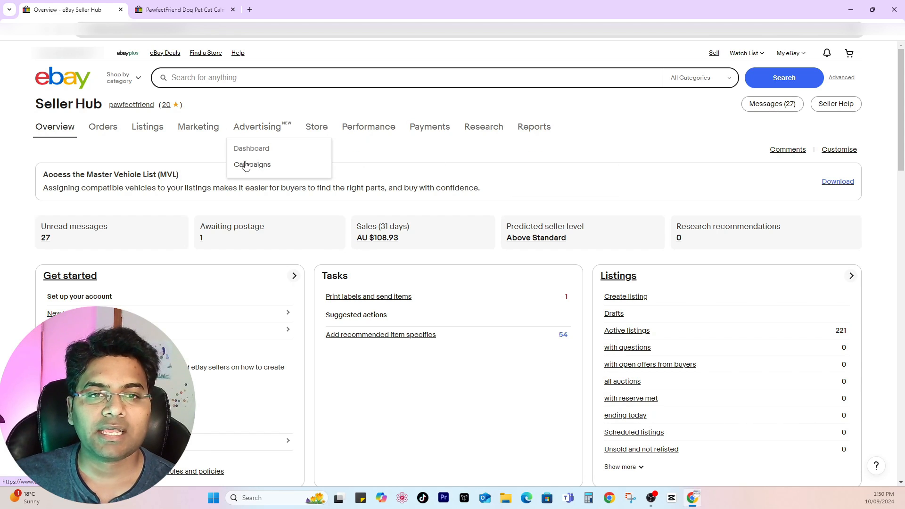
pyautogui.click(254, 150)
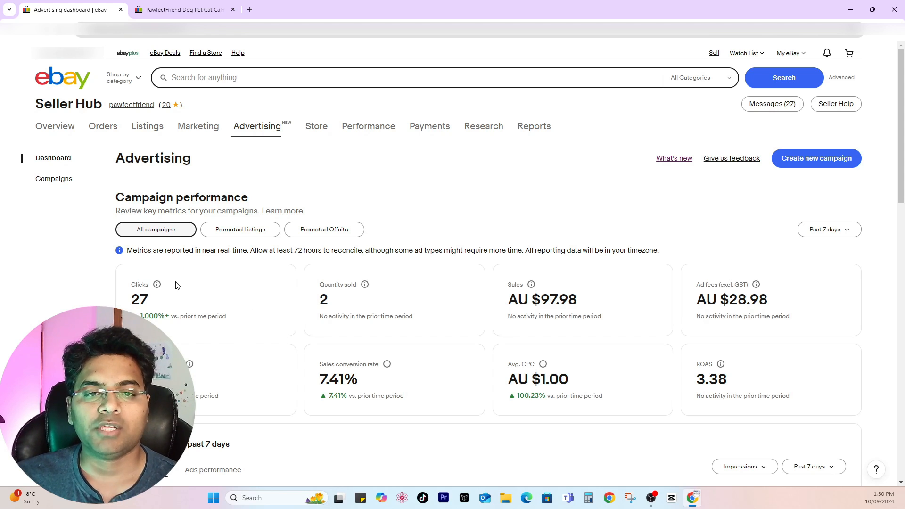
pyautogui.click(48, 179)
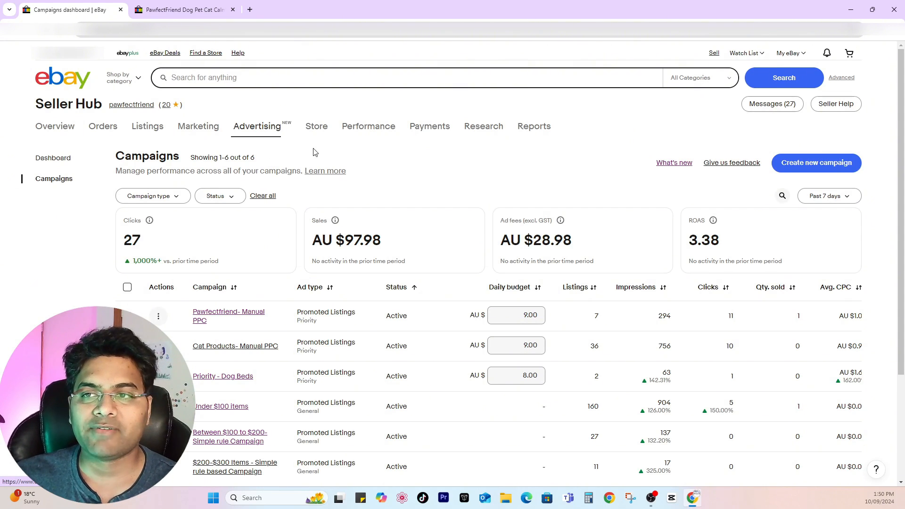
# Start a new campaign that promotes listings on eBay and choose the General strategy
pyautogui.moveTo(533, 126)
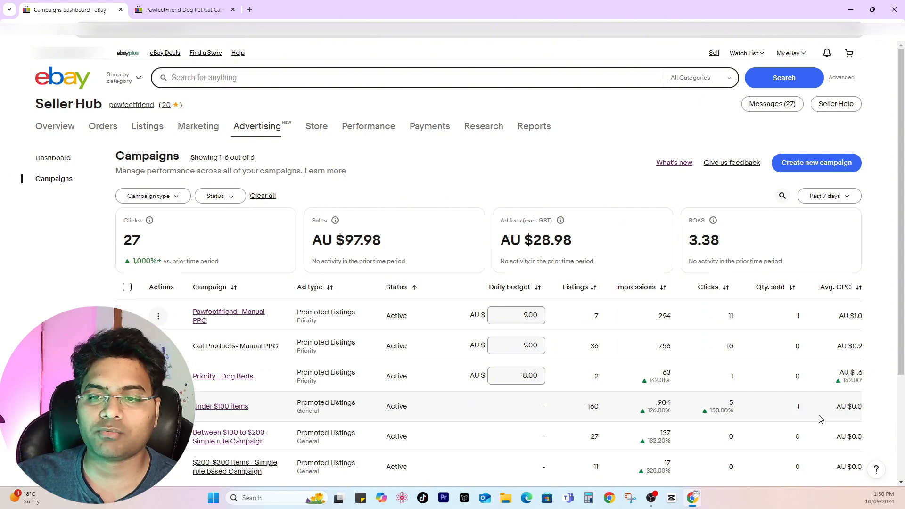
pyautogui.click(819, 169)
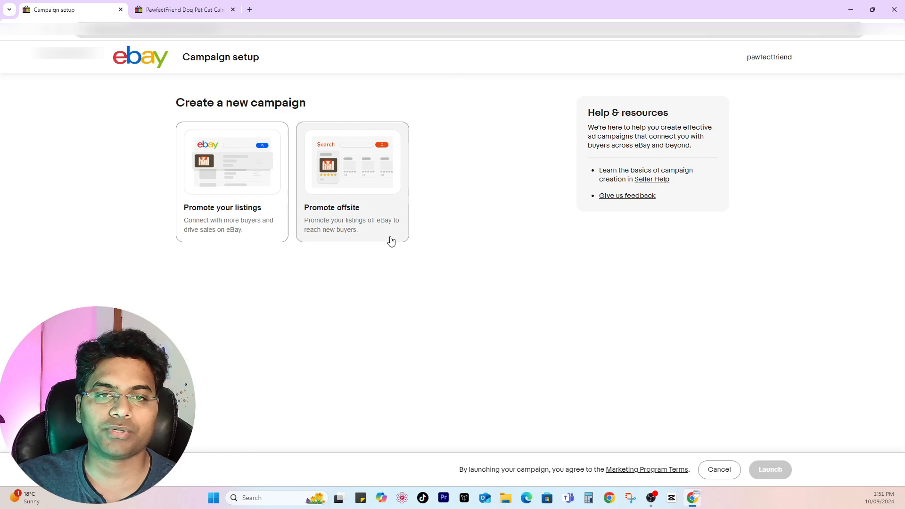
pyautogui.click(235, 217)
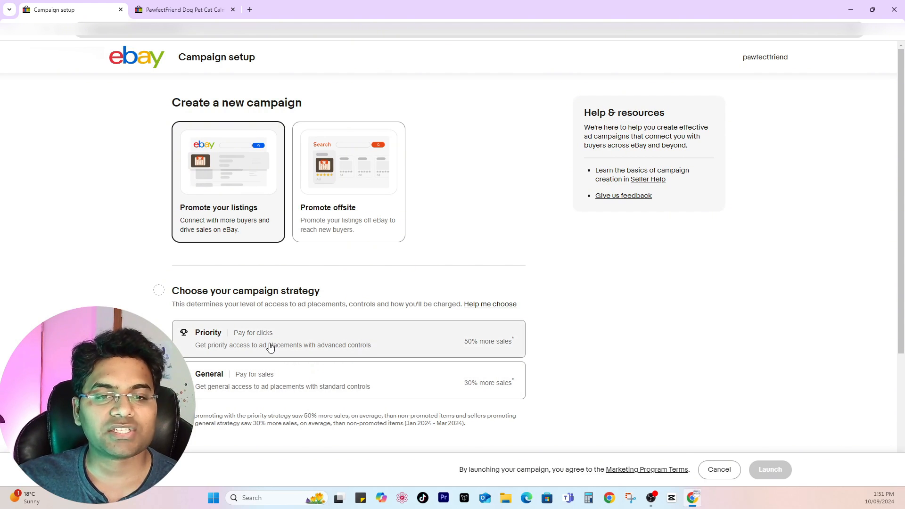
pyautogui.scroll(-3, 315, 275)
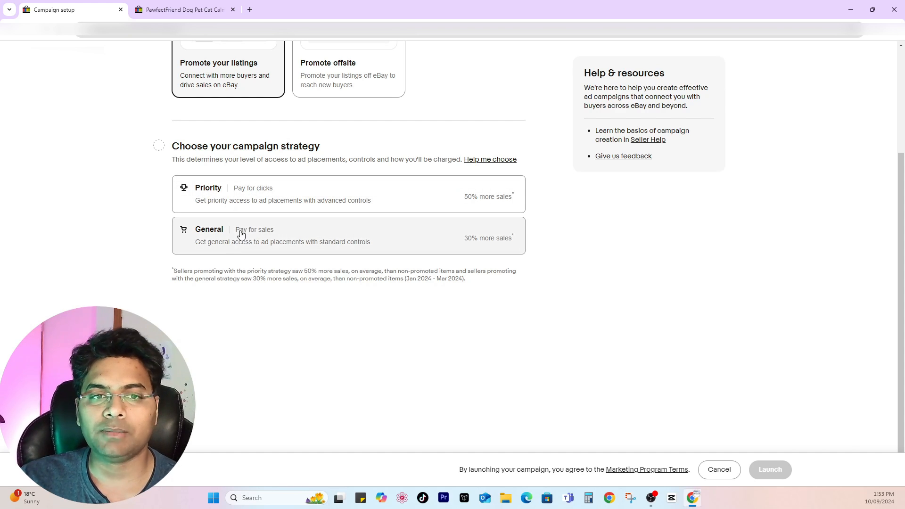
pyautogui.click(215, 242)
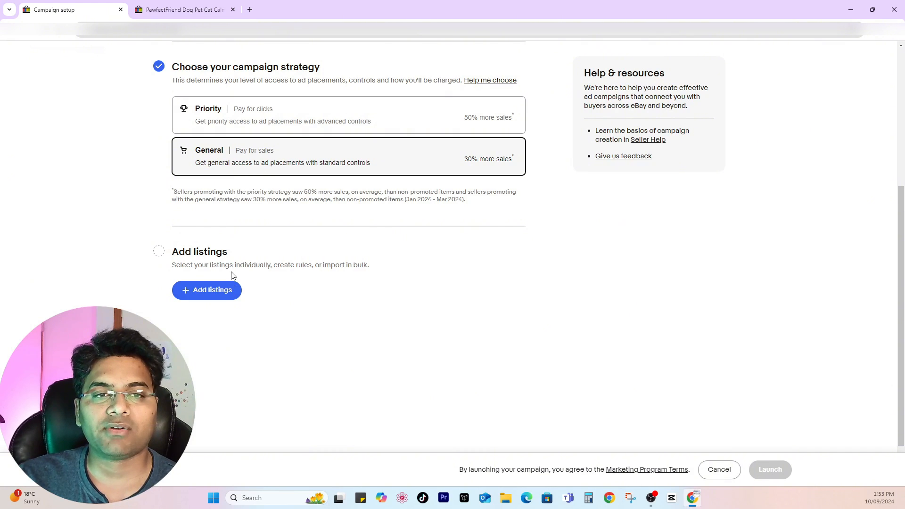
# Begin adding listings manually, inspect the quantity and price filters, and select all listings in the table
pyautogui.click(203, 290)
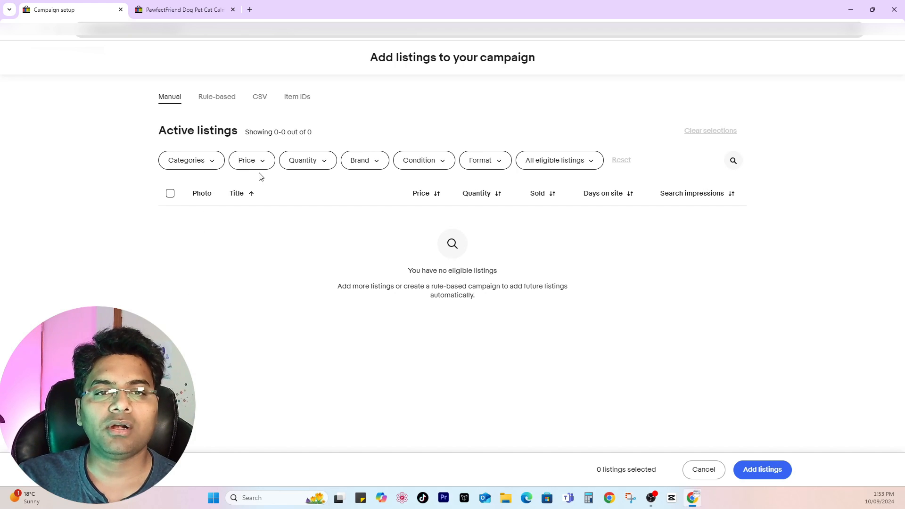
pyautogui.click(295, 167)
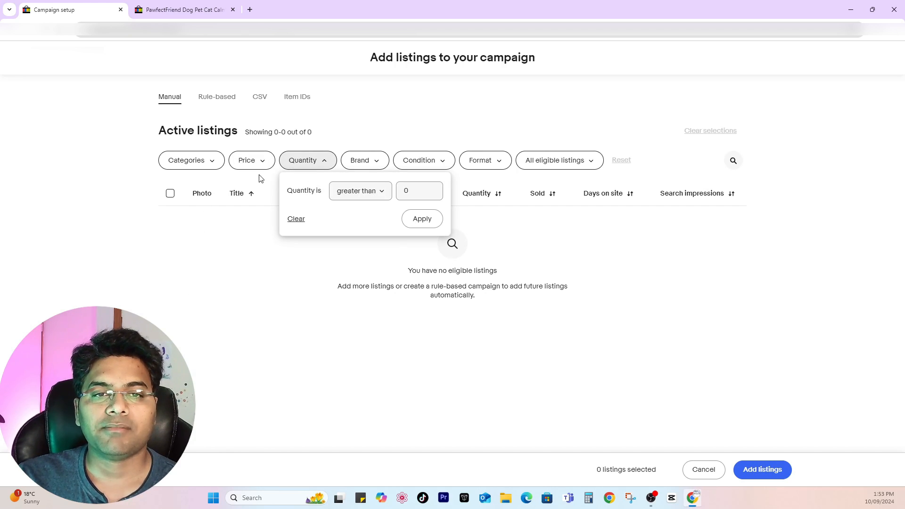
pyautogui.click(238, 163)
pyautogui.click(179, 243)
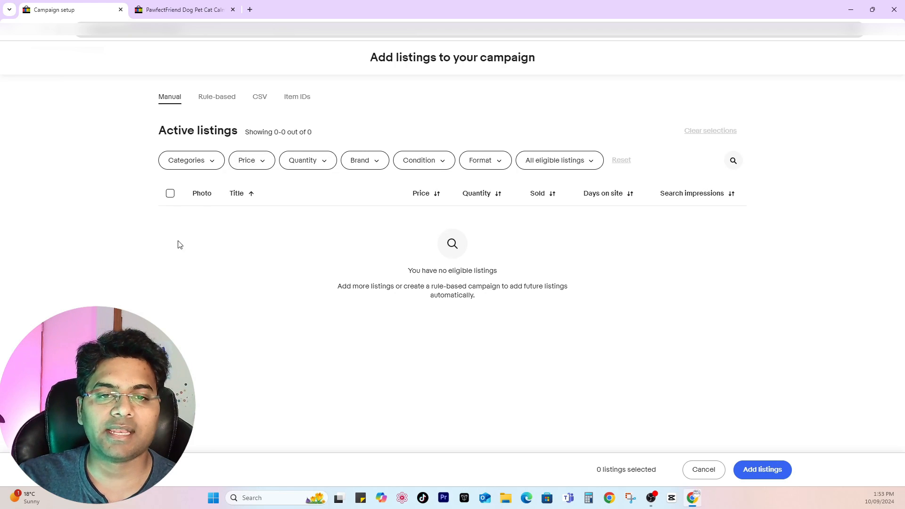
pyautogui.click(171, 193)
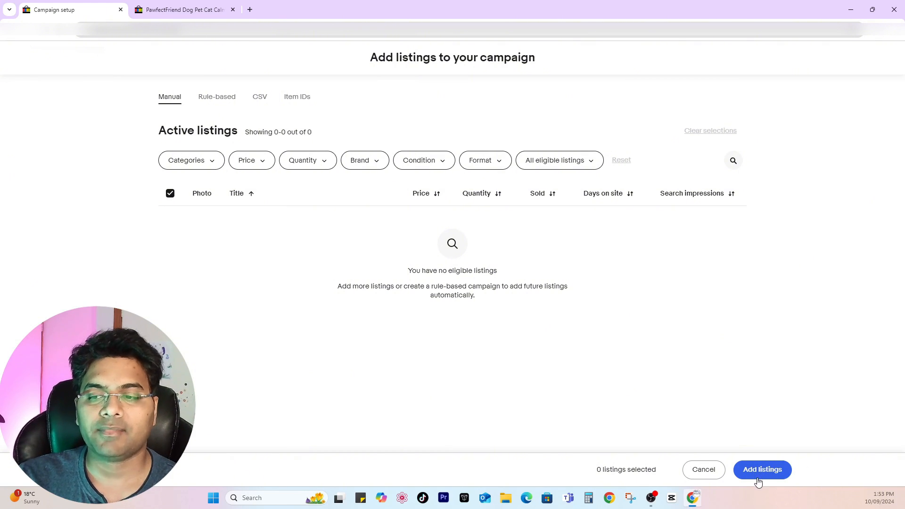
pyautogui.click(215, 102)
pyautogui.click(167, 102)
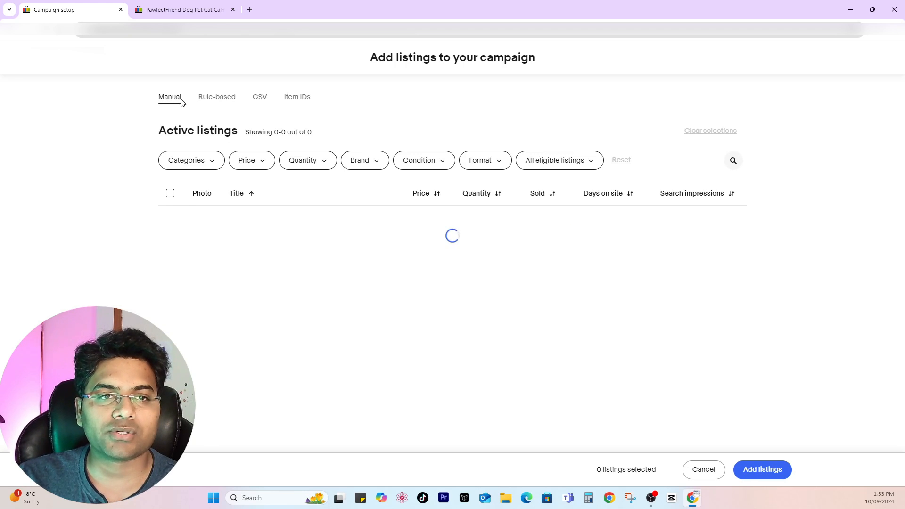
# Switch to rule-based listing selection and set the rule's price range from AU $0 to AU $100
pyautogui.moveTo(216, 100); pyautogui.dragTo(219, 100)
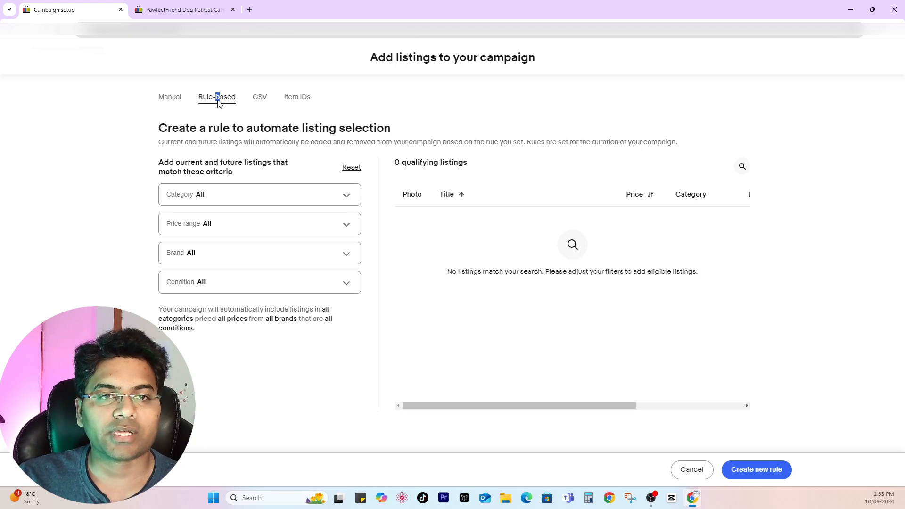
pyautogui.click(222, 198)
pyautogui.click(243, 207)
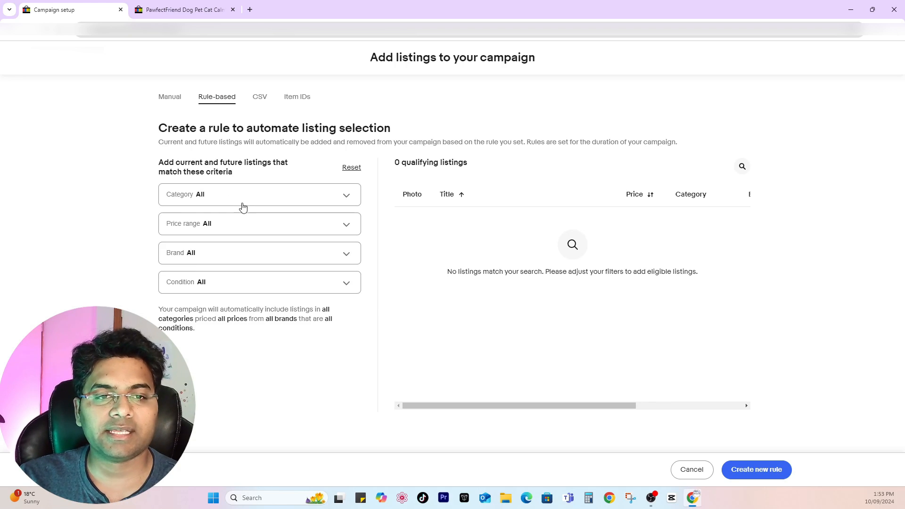
pyautogui.click(226, 225)
pyautogui.click(237, 266)
pyautogui.write('0')
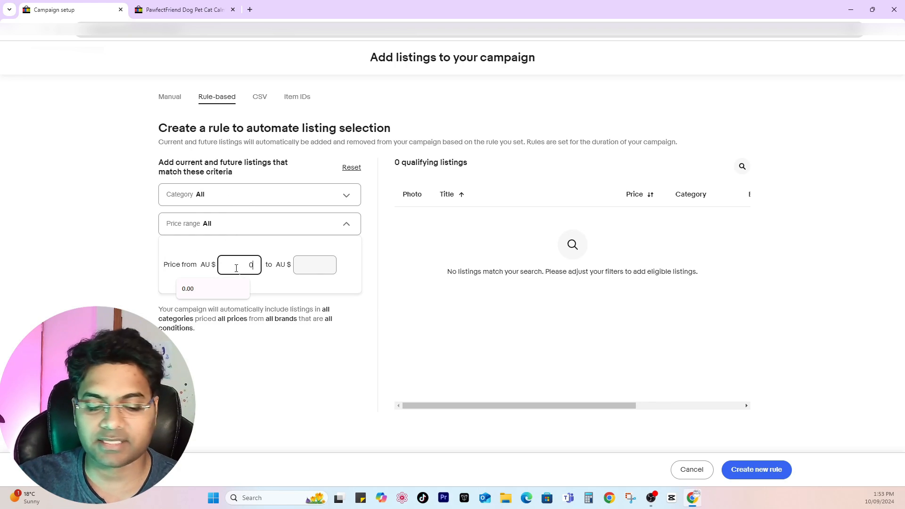
pyautogui.press('Tab')
pyautogui.write('100')
pyautogui.press('Tab')
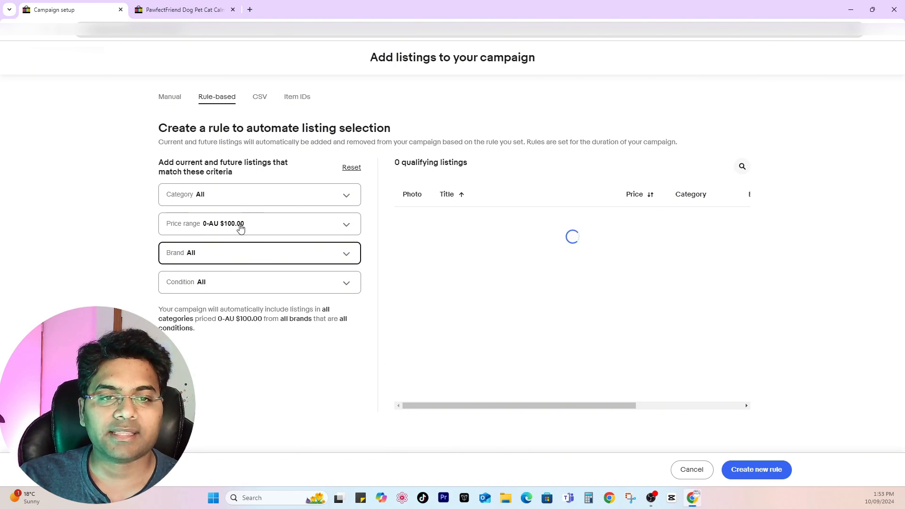
# Set the listing rule's price range from AU $100.01 to AU $200
pyautogui.click(241, 228)
pyautogui.click(239, 265)
pyautogui.write('100.0')
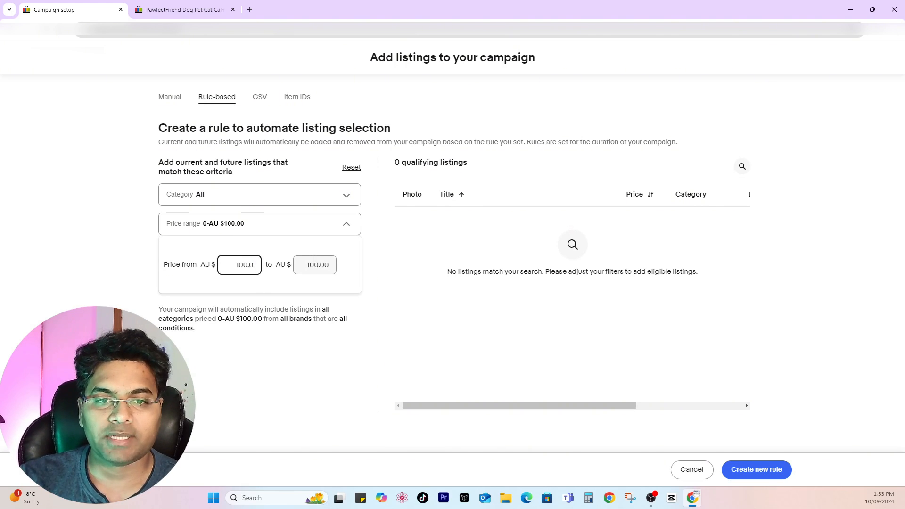
pyautogui.write('1')
pyautogui.press('Tab')
pyautogui.write('200')
pyautogui.press('Tab')
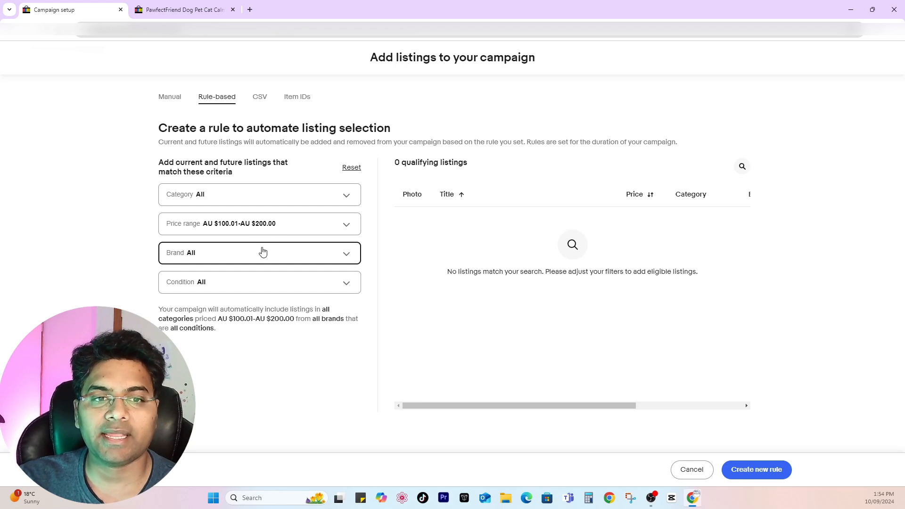
# Set the listing rule's price range back to AU $0 to AU $100 and check the condition options
pyautogui.click(301, 228)
pyautogui.doubleClick(245, 264)
pyautogui.write('0')
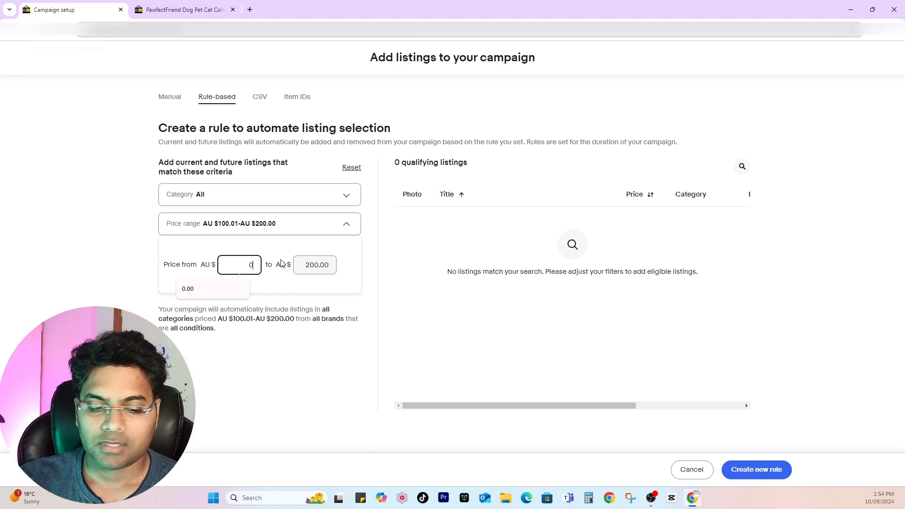
pyautogui.press('Tab')
pyautogui.write('100')
pyautogui.press('Tab')
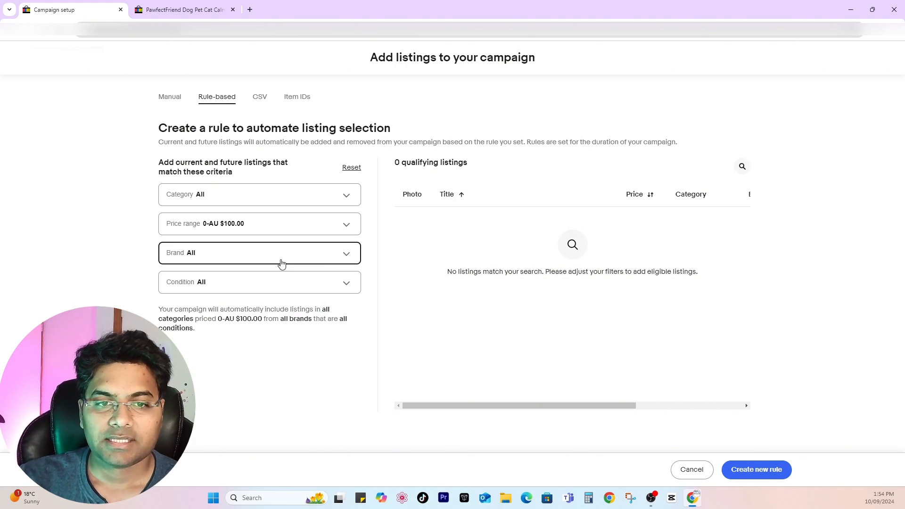
pyautogui.click(211, 292)
pyautogui.click(206, 288)
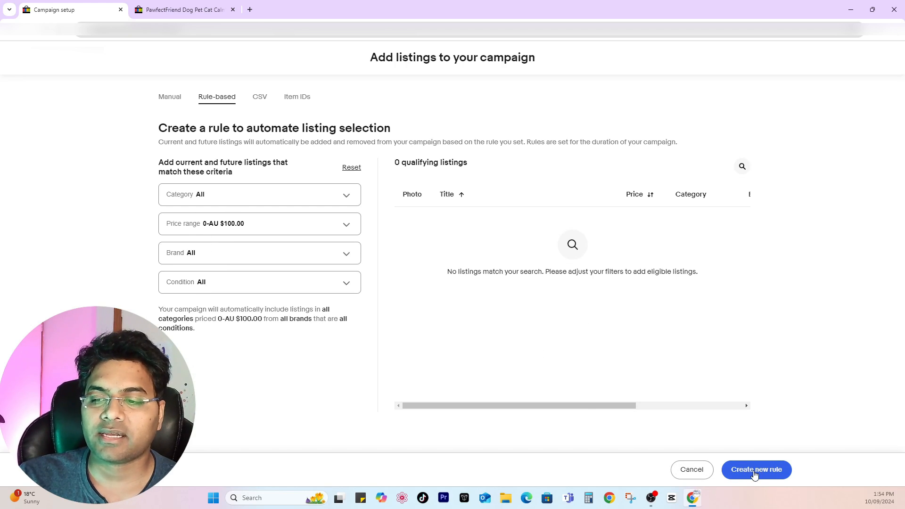
# Change the listing selection method from the rule to CSV upload, and view the item ID entry form
pyautogui.click(260, 100)
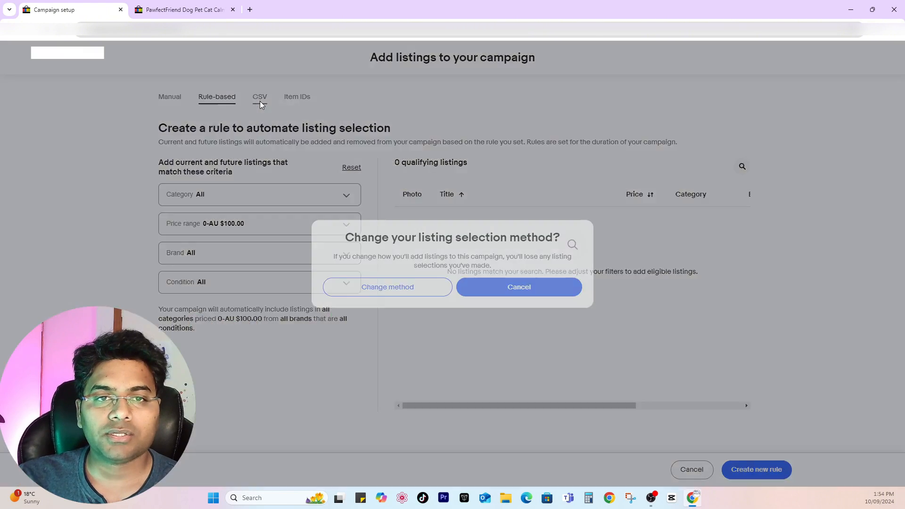
pyautogui.click(521, 287)
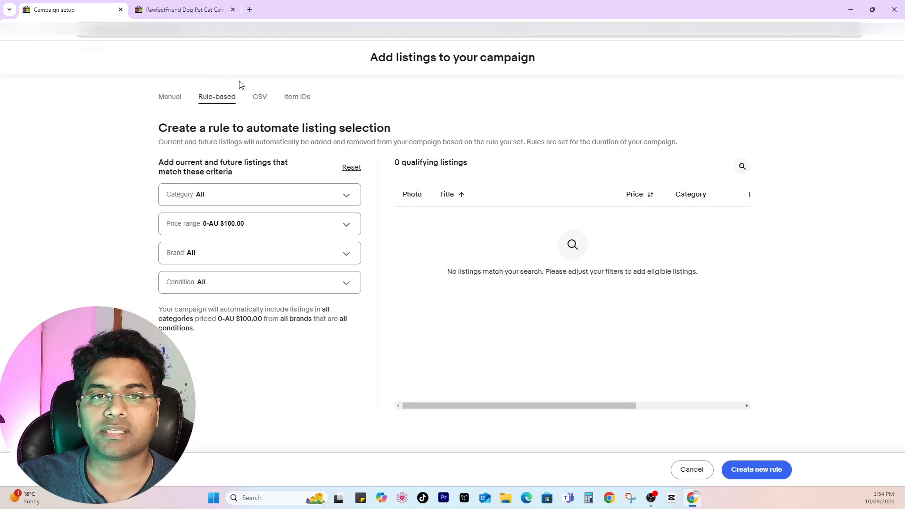
pyautogui.click(257, 97)
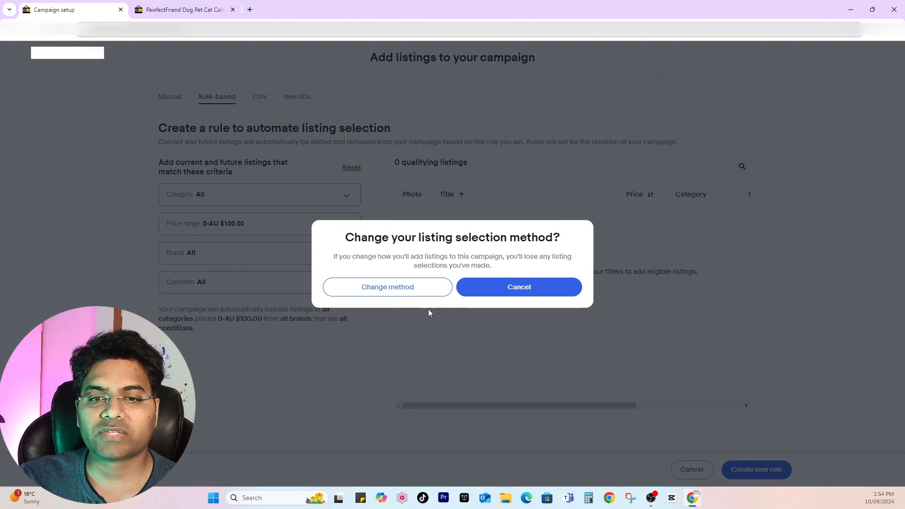
pyautogui.click(428, 288)
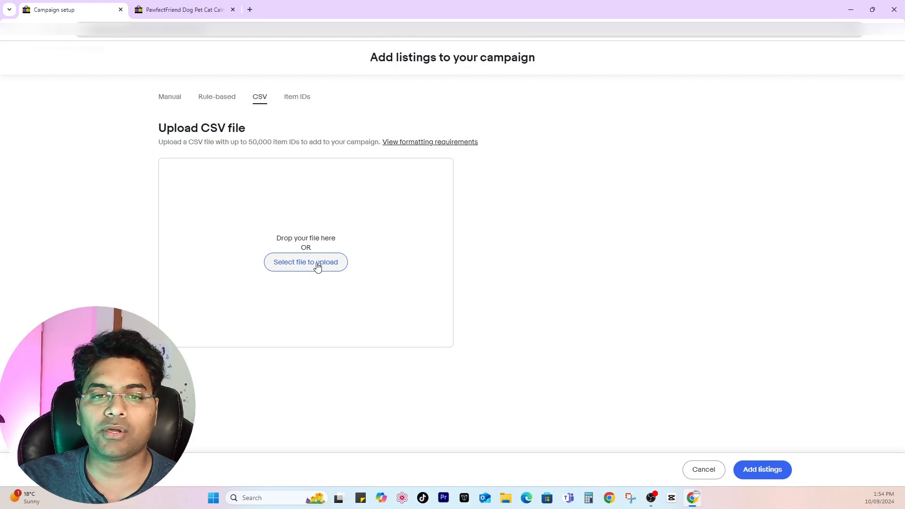
pyautogui.click(298, 97)
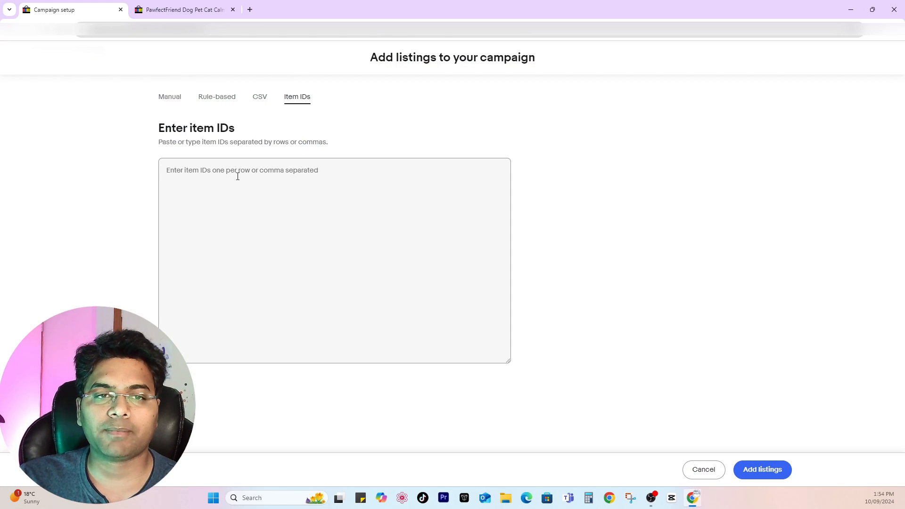
pyautogui.click(200, 173)
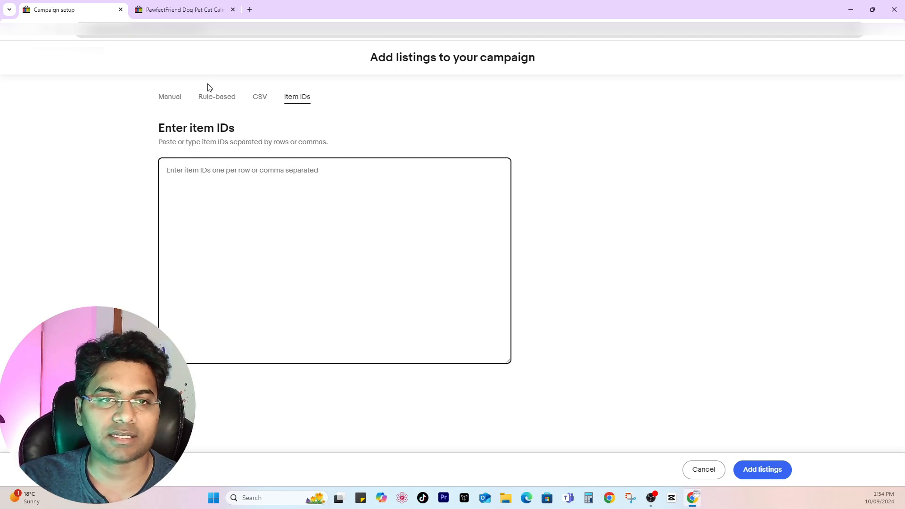
# Compare the manual and rule-based listing selection methods, ending on the rule-based one
pyautogui.click(207, 98)
pyautogui.click(176, 100)
pyautogui.click(201, 99)
pyautogui.click(161, 101)
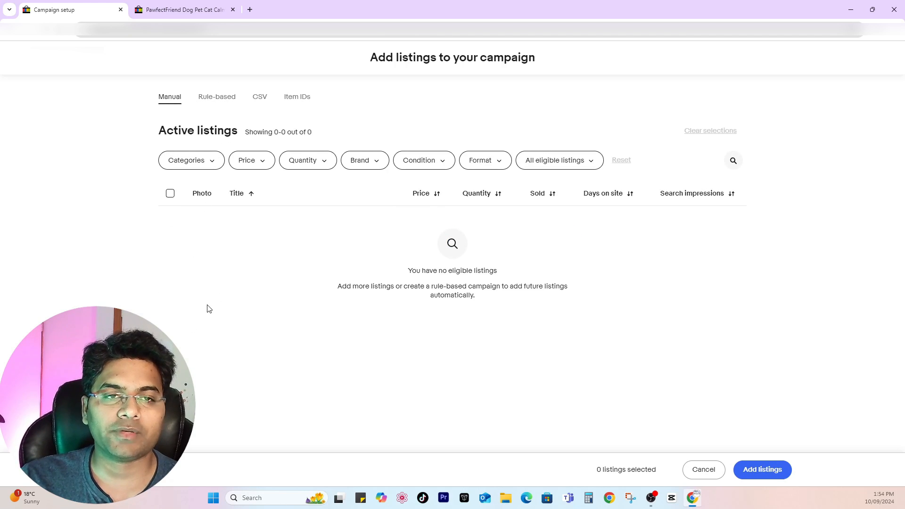
pyautogui.click(205, 100)
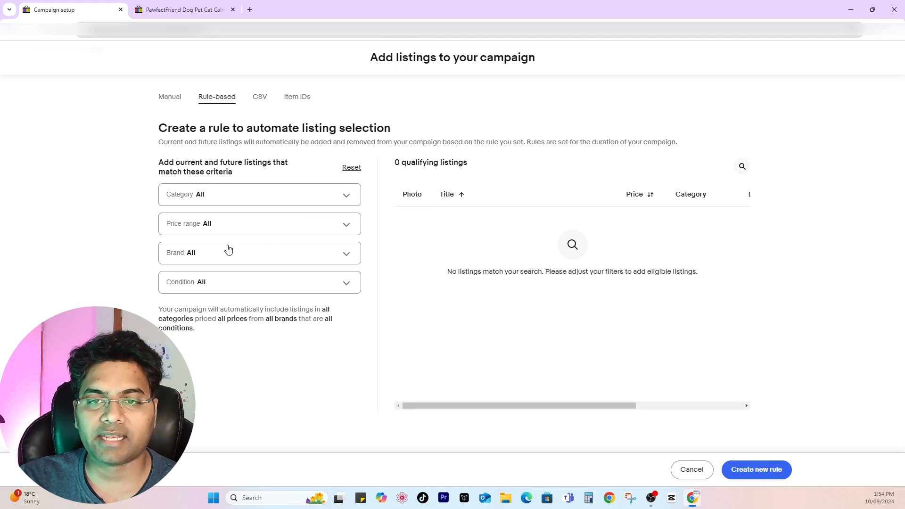
# Cancel adding listings, discard the new campaign and leave the campaign setup page
pyautogui.click(692, 469)
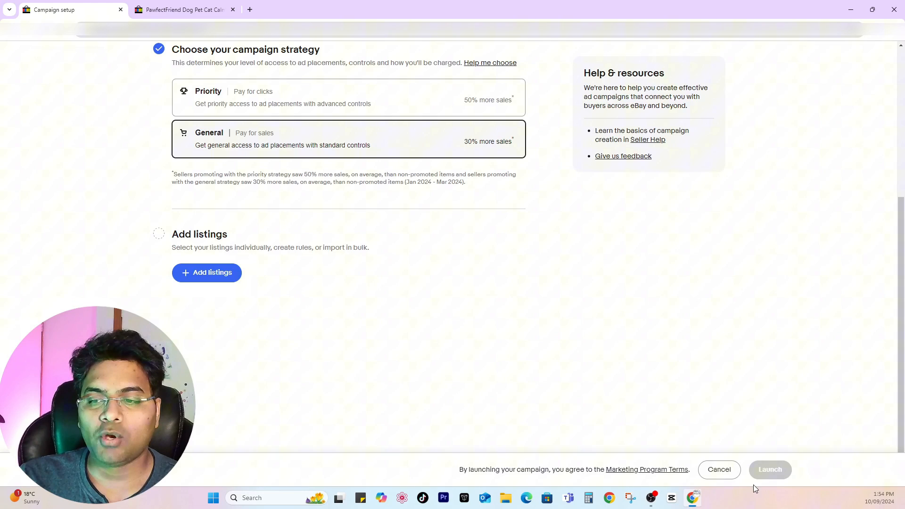
pyautogui.click(715, 470)
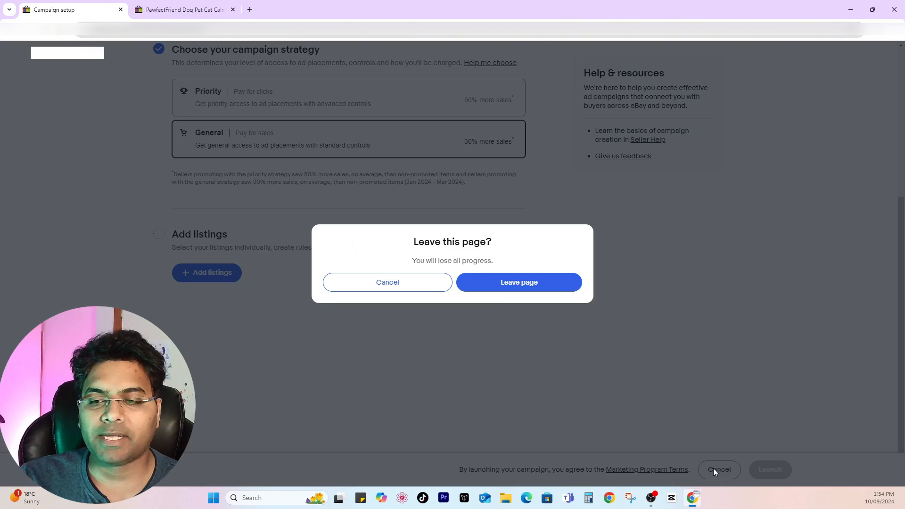
pyautogui.click(498, 286)
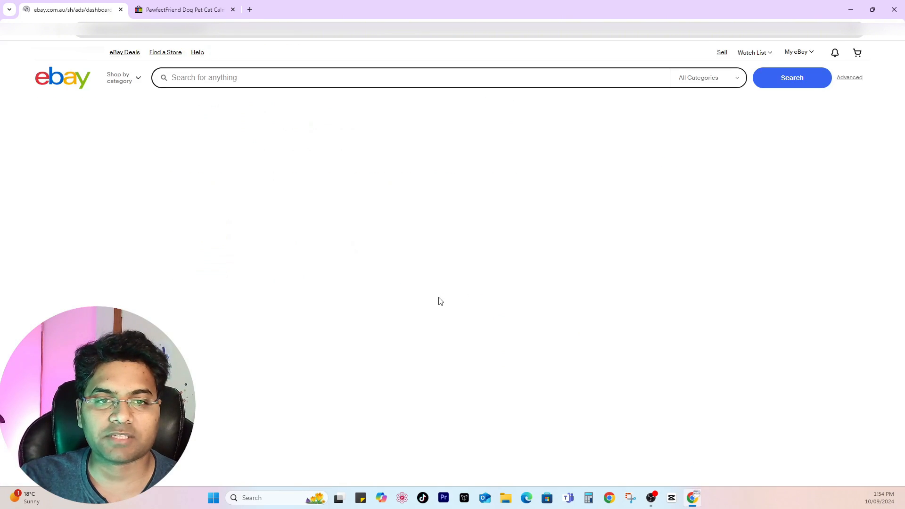
# Find the General-type campaigns on the campaigns dashboard and open the "Under $100 items" campaign
pyautogui.scroll(-3, 177, 237)
pyautogui.moveTo(330, 275); pyautogui.dragTo(304, 272)
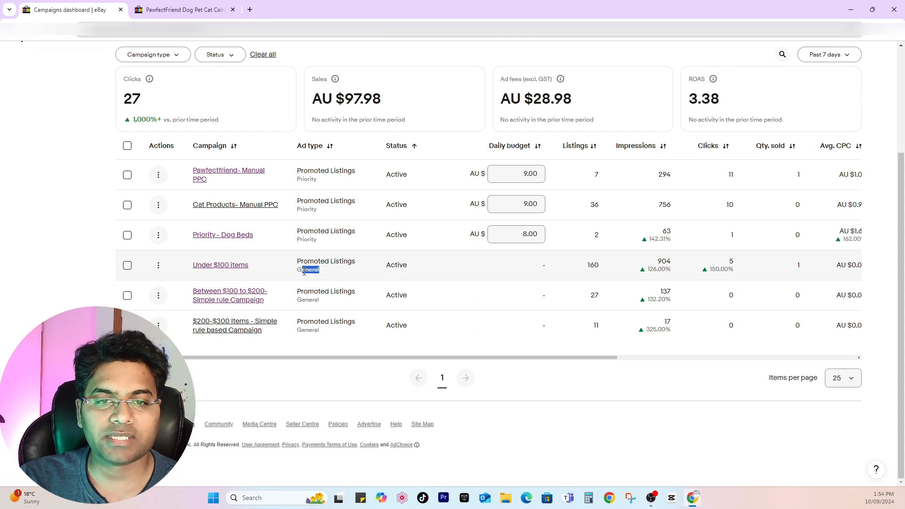
pyautogui.click(295, 277)
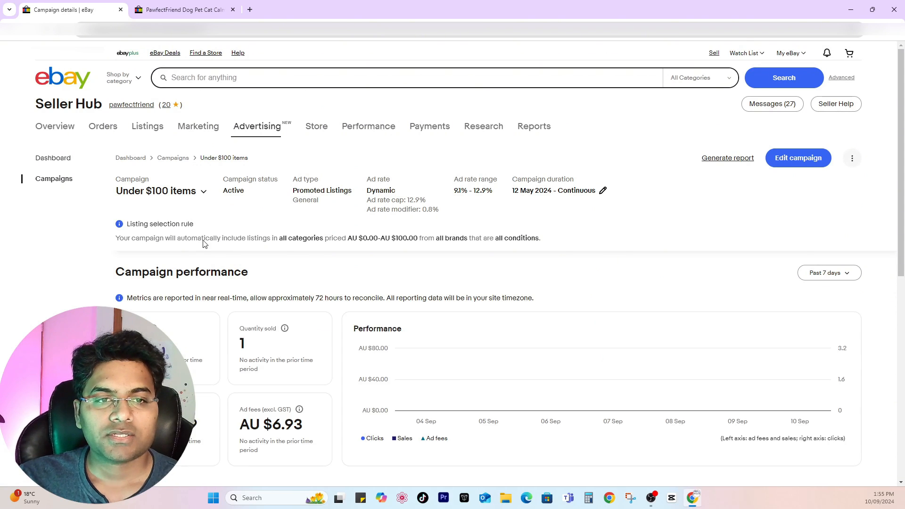
# Review the campaign's details, performance chart and the ad rates of its promoted listings
pyautogui.scroll(-2, 211, 219)
pyautogui.scroll(2, 236, 219)
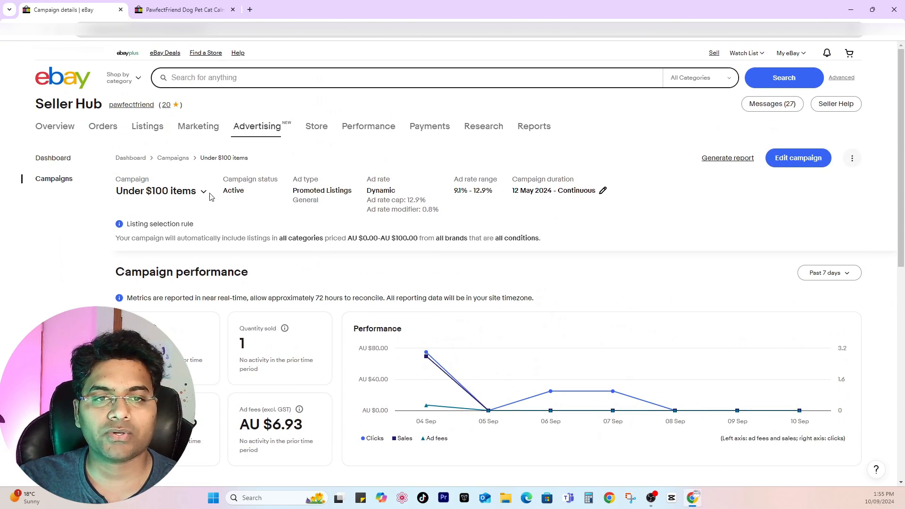
pyautogui.scroll(-1, 478, 193)
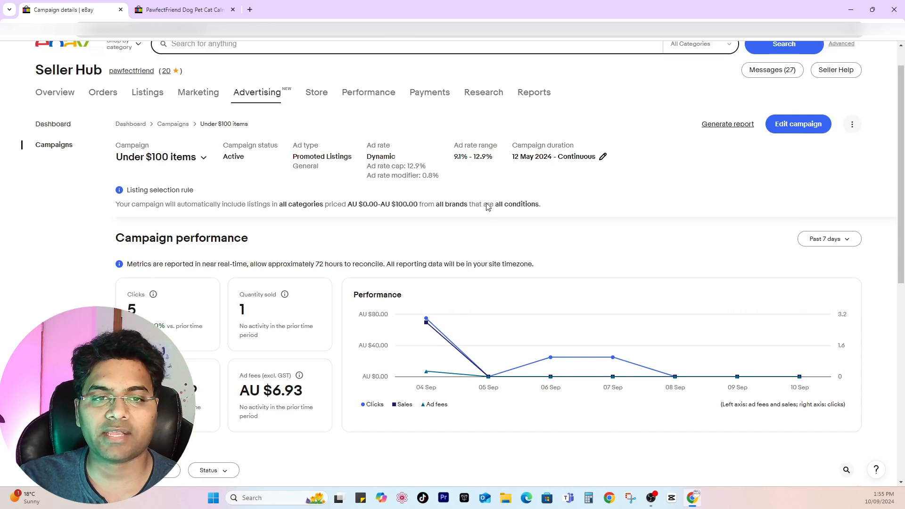
pyautogui.scroll(-8, 419, 245)
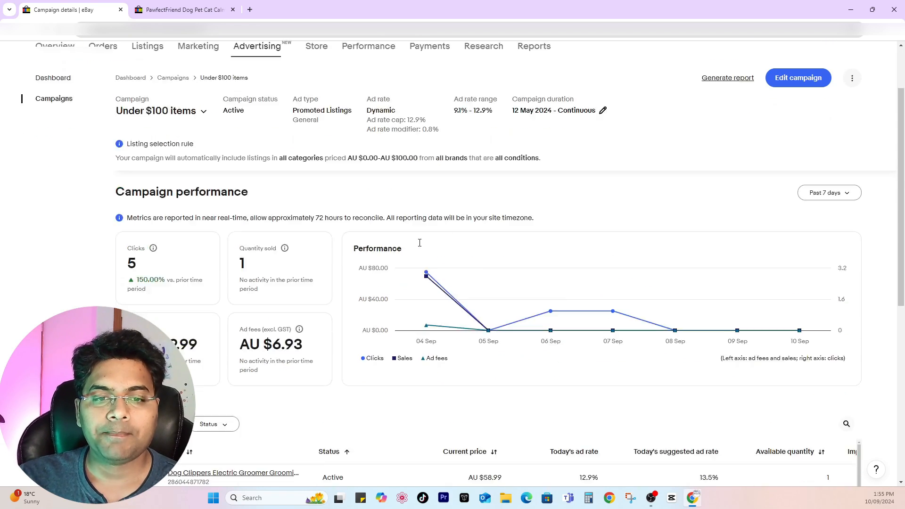
pyautogui.scroll(5, 246, 262)
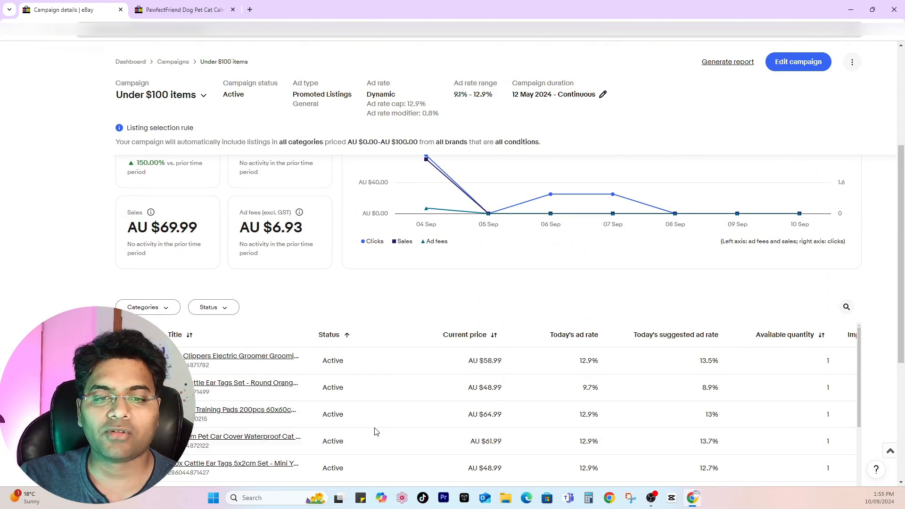
pyautogui.scroll(5, 510, 281)
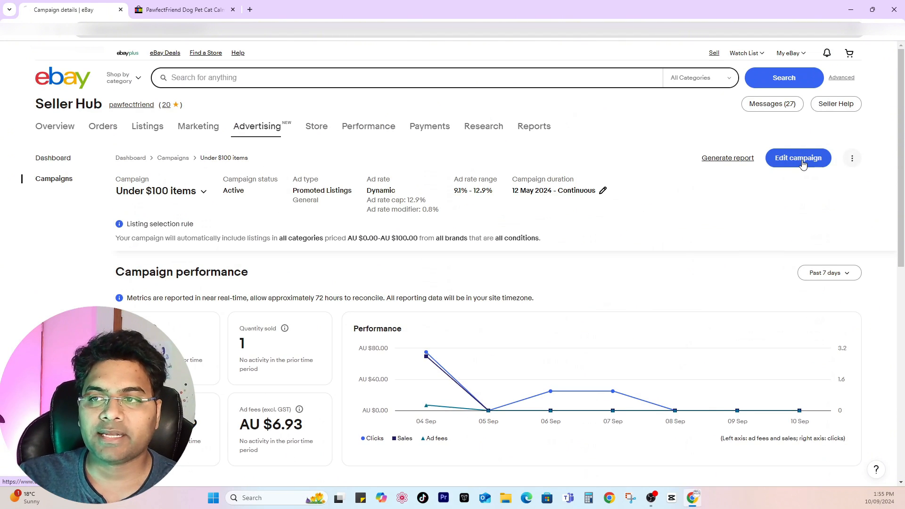
# Open the campaign for editing, view its listing selection rule and return to the edit page
pyautogui.scroll(-2, 292, 243)
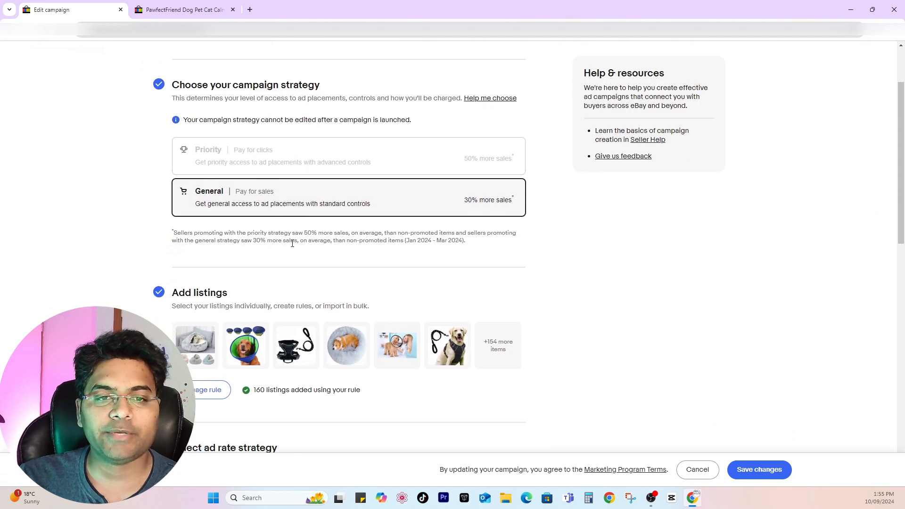
pyautogui.scroll(-3, 302, 219)
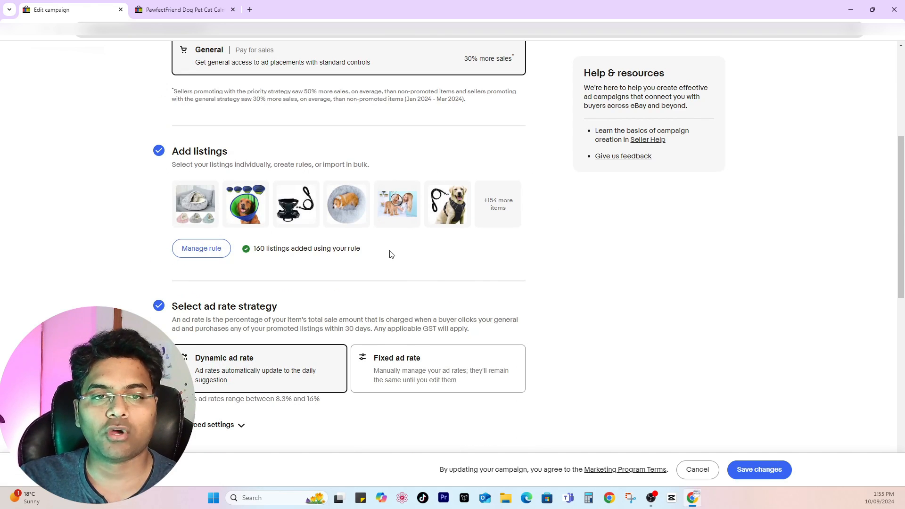
pyautogui.click(210, 254)
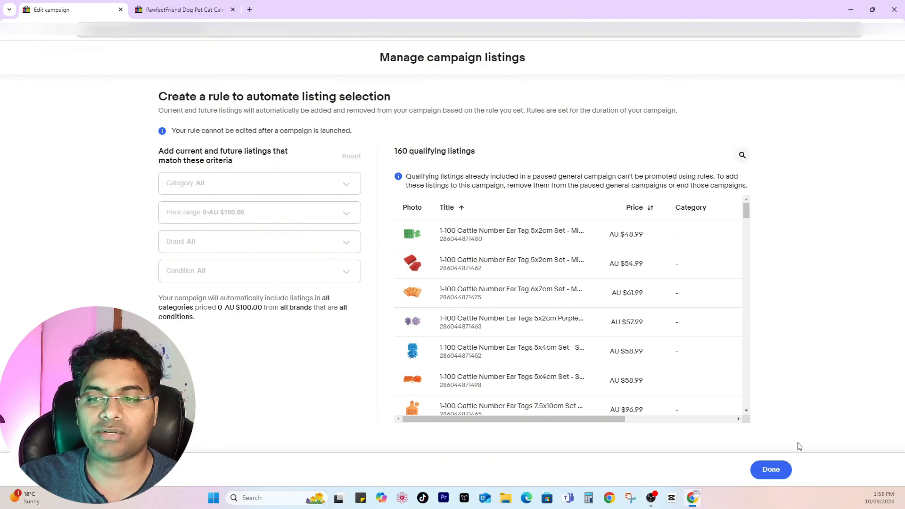
pyautogui.click(779, 475)
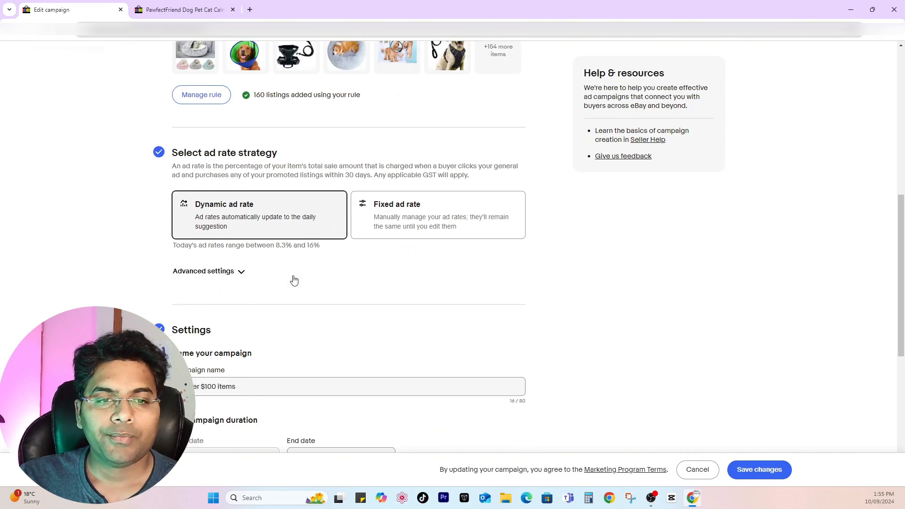
# Read the ad rate strategy section and expand the advanced settings of the dynamic ad rate
pyautogui.moveTo(173, 222); pyautogui.dragTo(290, 234)
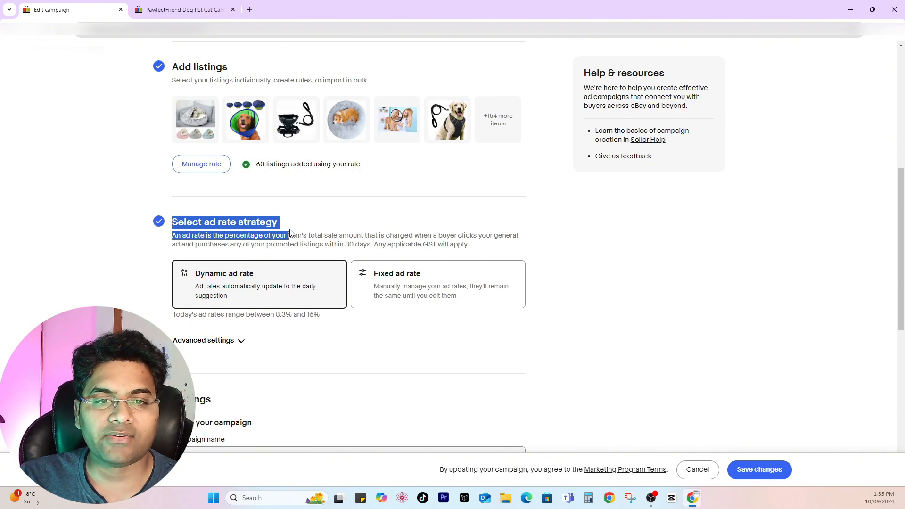
pyautogui.click(292, 226)
pyautogui.scroll(-2, 293, 226)
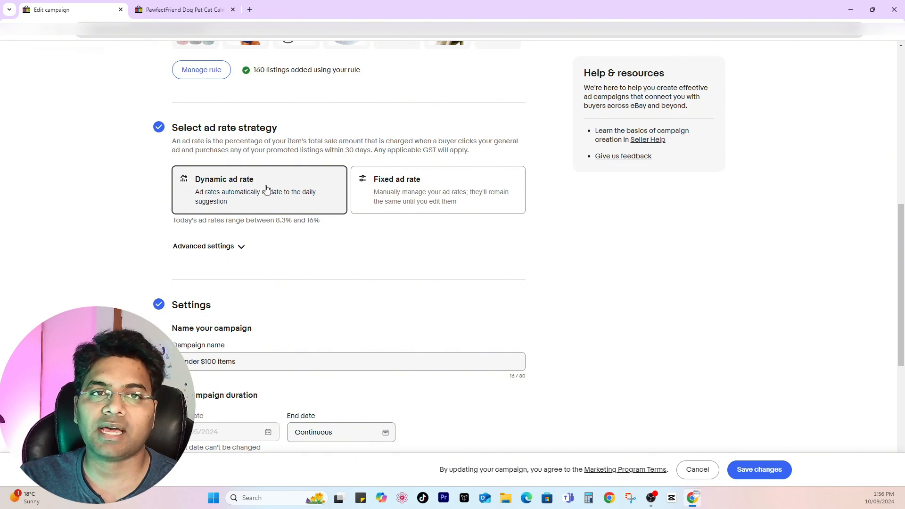
pyautogui.click(237, 246)
pyautogui.scroll(-1, 302, 202)
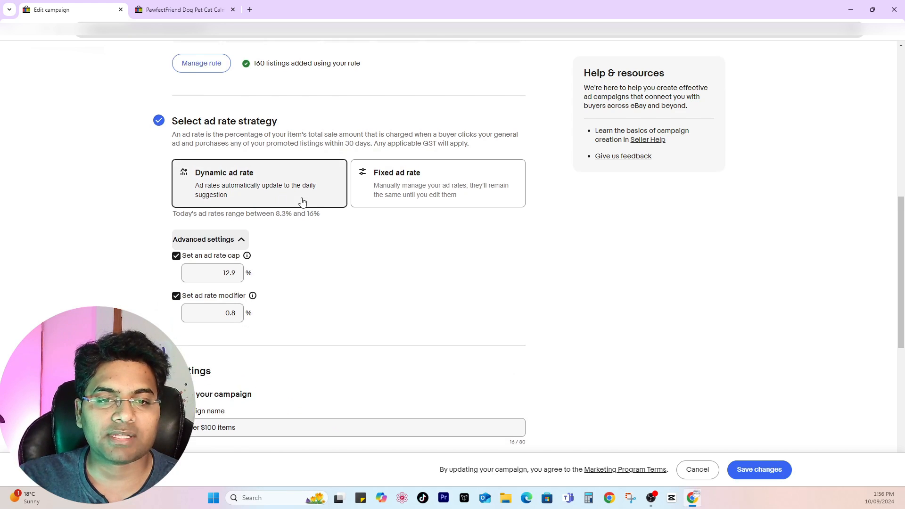
# Examine the ad rate cap and ad rate modifier values in the dynamic rate's advanced settings
pyautogui.scroll(-3, 302, 202)
pyautogui.moveTo(224, 137); pyautogui.dragTo(243, 137)
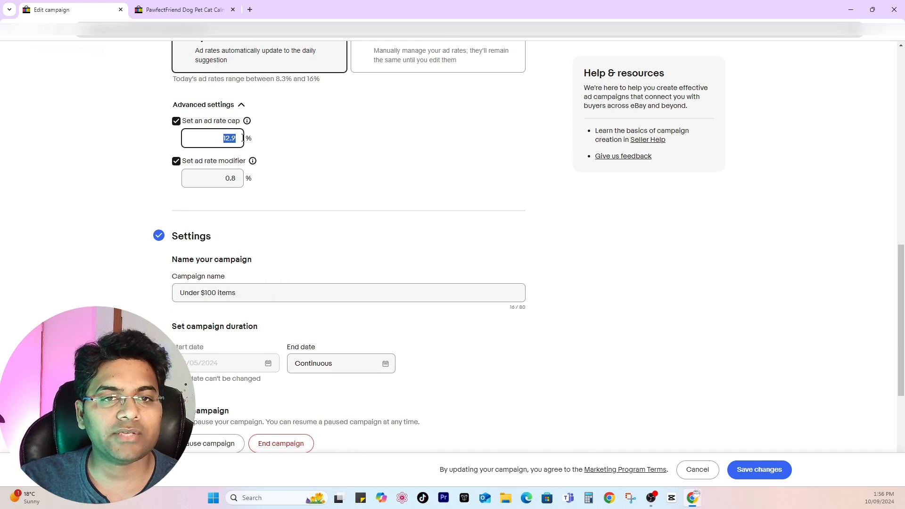
pyautogui.moveTo(219, 178); pyautogui.dragTo(246, 183)
pyautogui.click(189, 133)
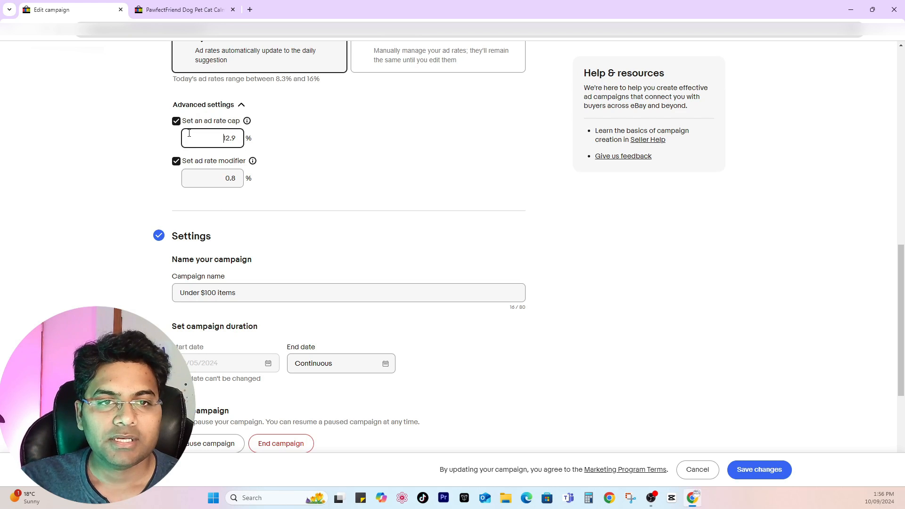
pyautogui.moveTo(213, 140); pyautogui.dragTo(249, 139)
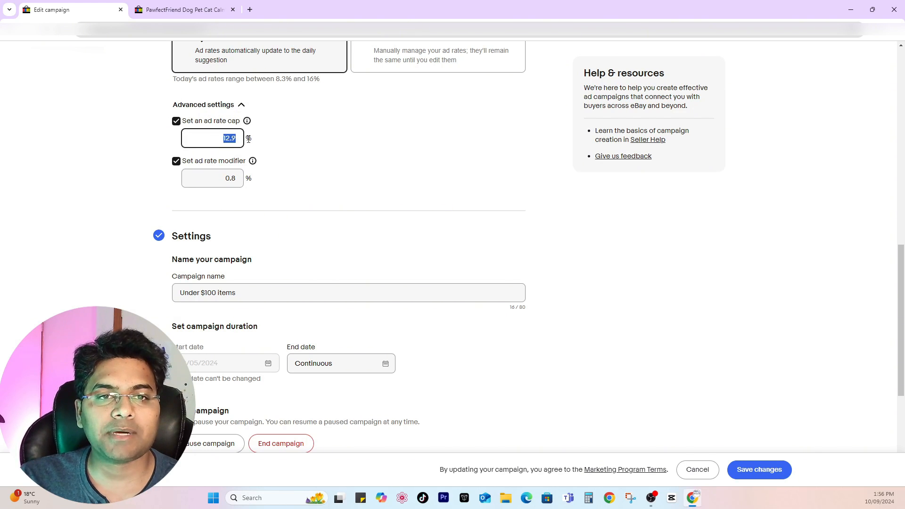
pyautogui.click(205, 129)
pyautogui.moveTo(216, 140); pyautogui.dragTo(249, 141)
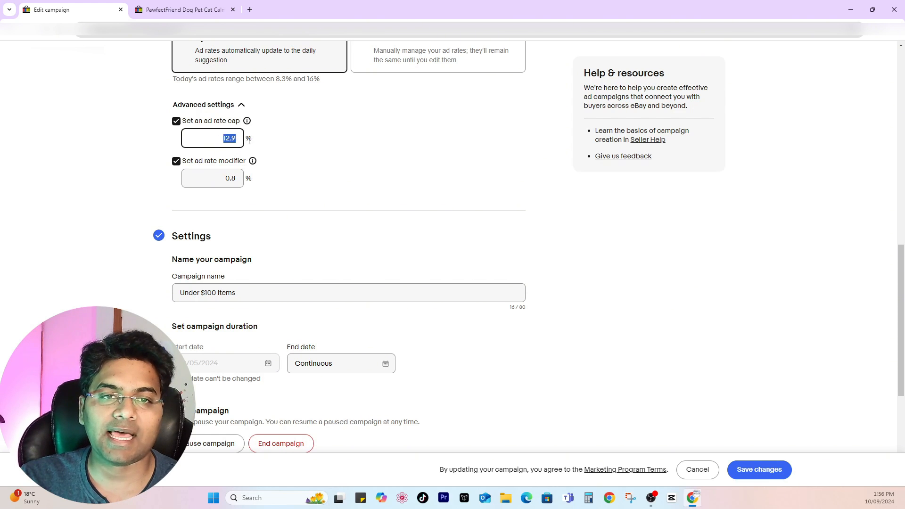
pyautogui.click(225, 172)
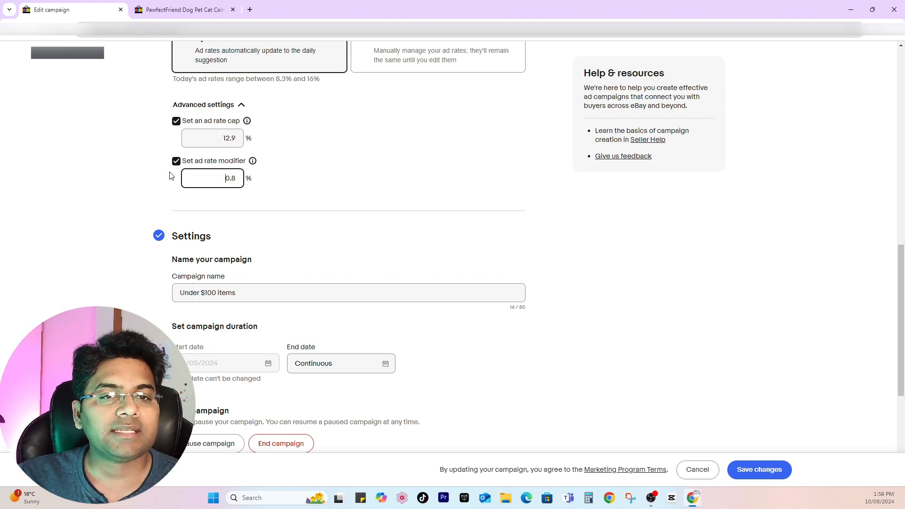
pyautogui.moveTo(226, 178); pyautogui.dragTo(241, 180)
pyautogui.click(240, 181)
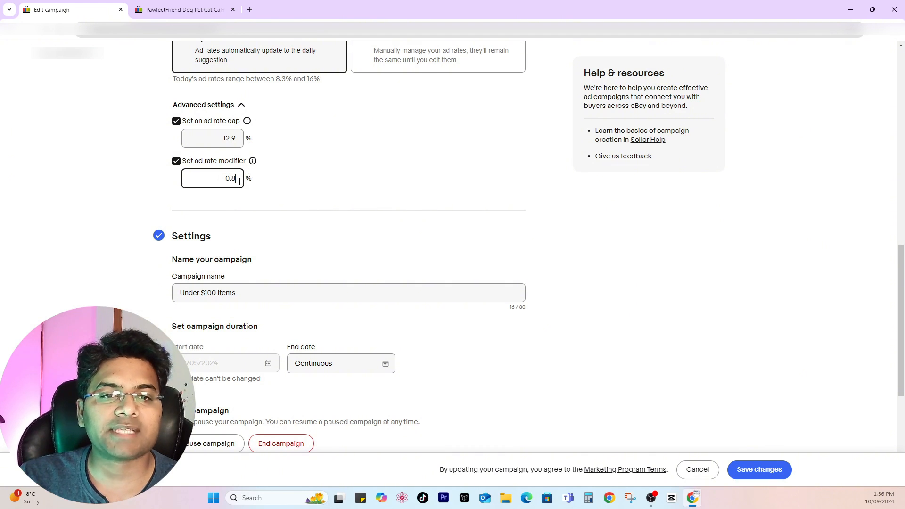
# Compare the ad rate modifier with the lower end of today's suggested ad rate range
pyautogui.scroll(1, 247, 182)
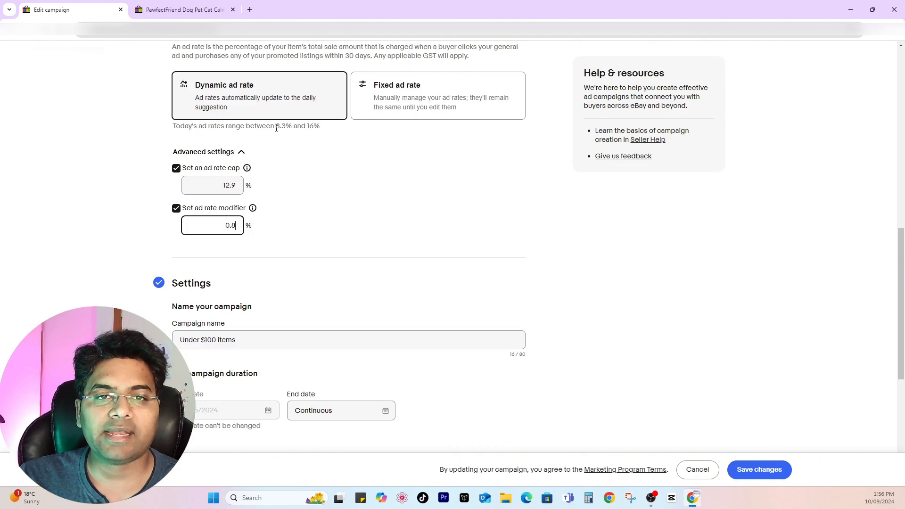
pyautogui.moveTo(276, 126); pyautogui.dragTo(272, 128)
pyautogui.click(284, 130)
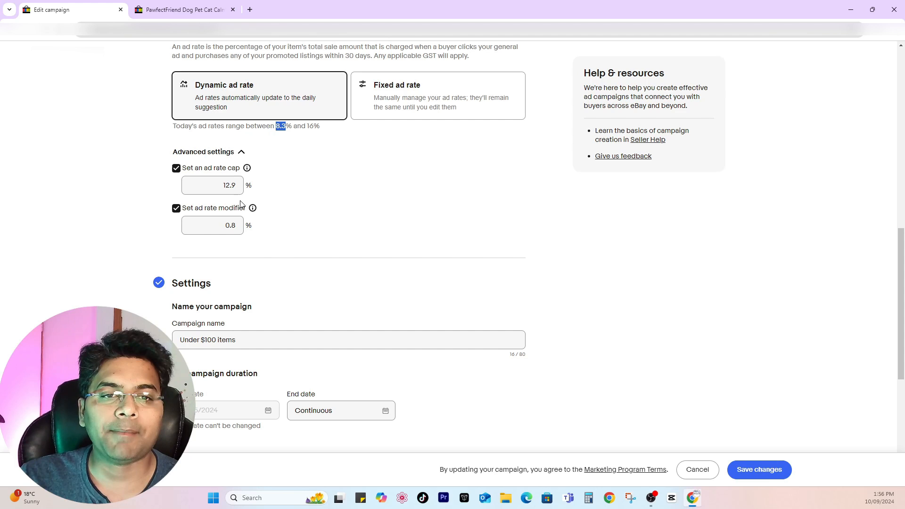
pyautogui.click(275, 139)
pyautogui.doubleClick(239, 225)
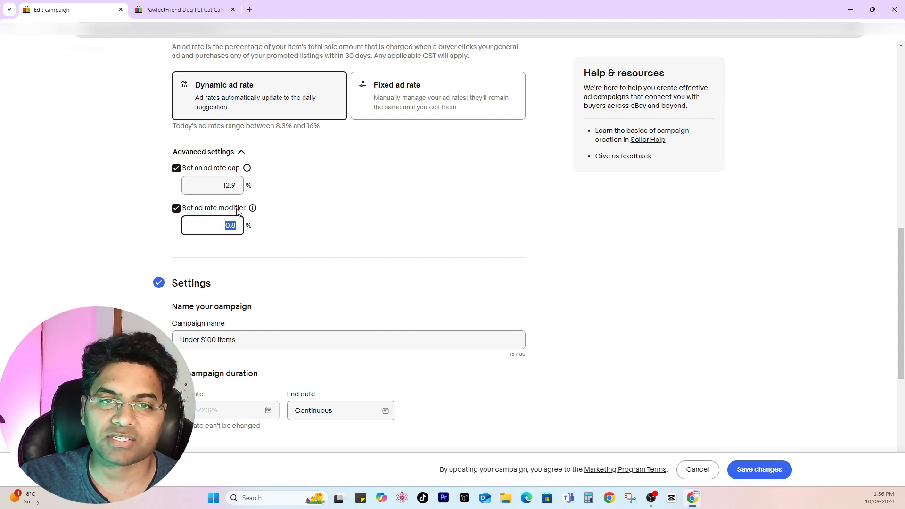
pyautogui.click(322, 222)
pyautogui.doubleClick(227, 226)
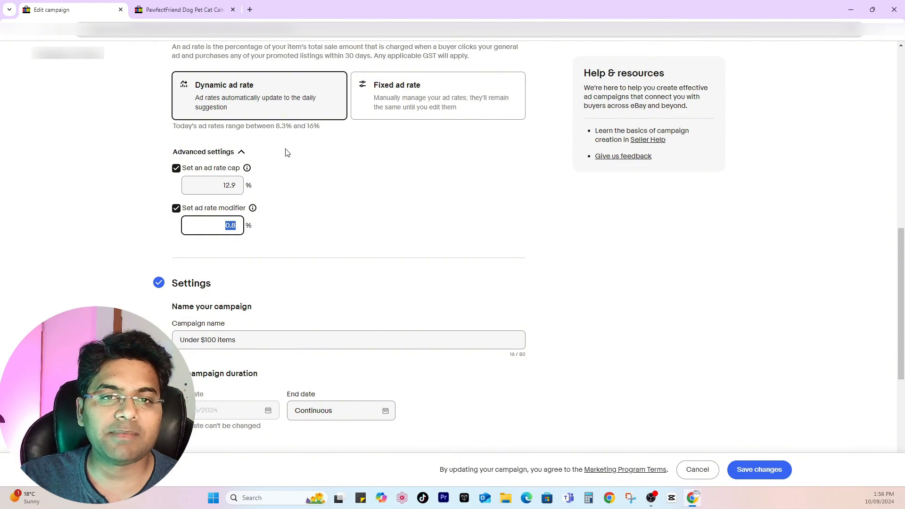
pyautogui.click(212, 231)
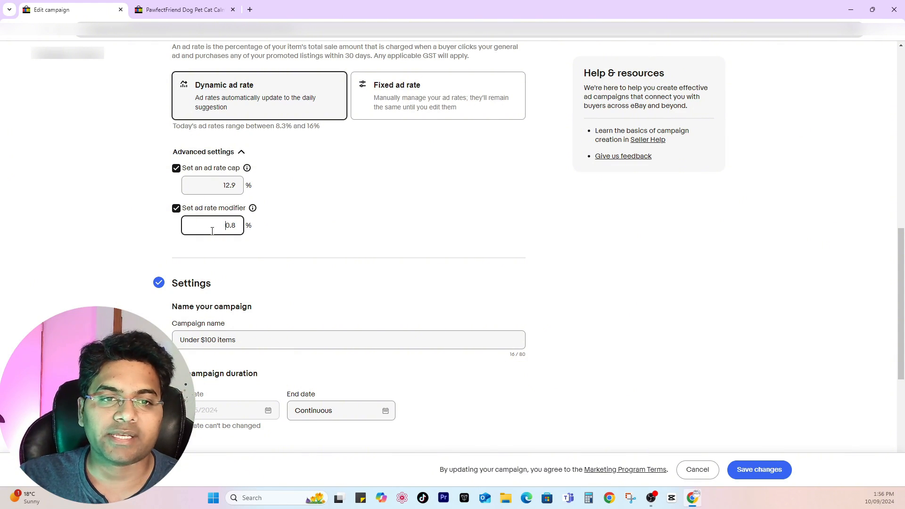
pyautogui.moveTo(218, 228); pyautogui.dragTo(242, 226)
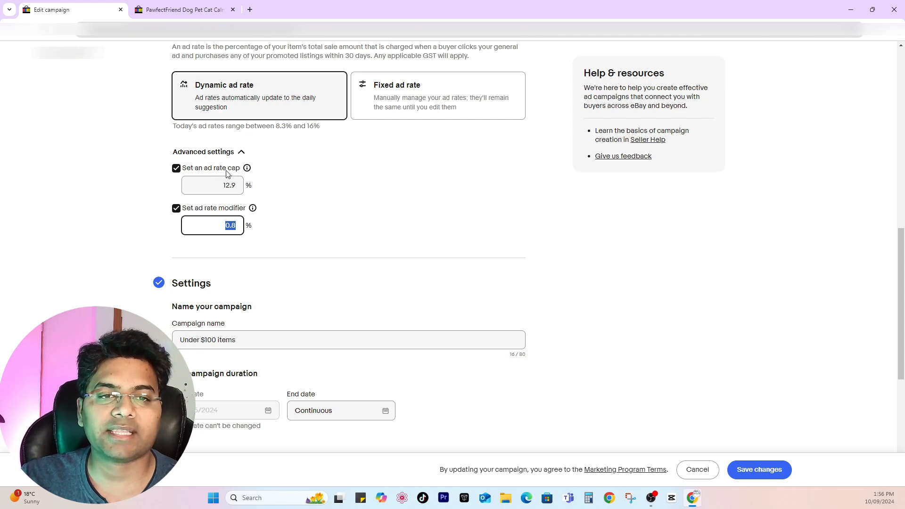
# Switch the ad rate strategy to fixed, check its single ad rate field, and switch back to dynamic
pyautogui.scroll(2, 392, 196)
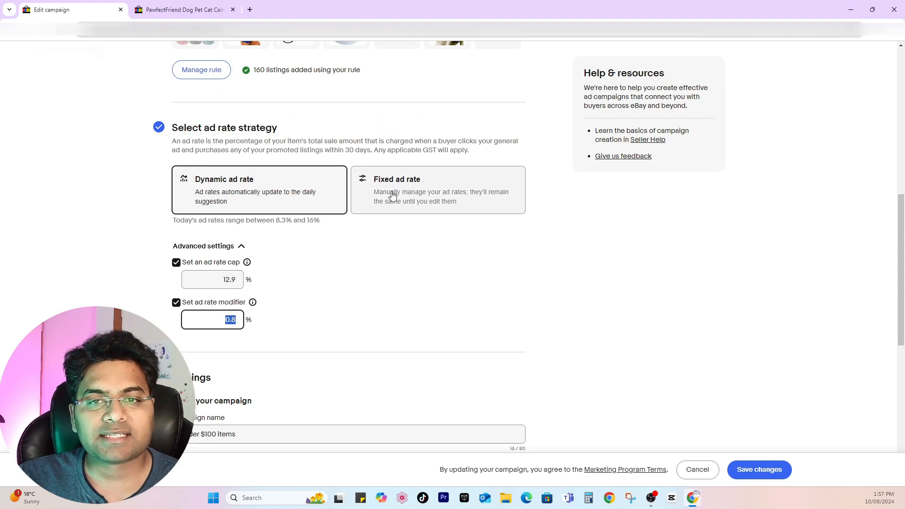
pyautogui.click(392, 200)
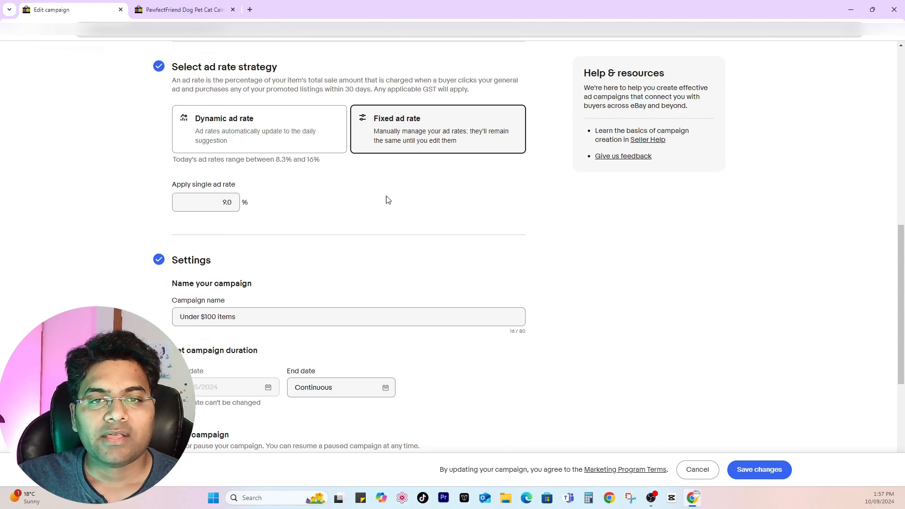
pyautogui.click(217, 201)
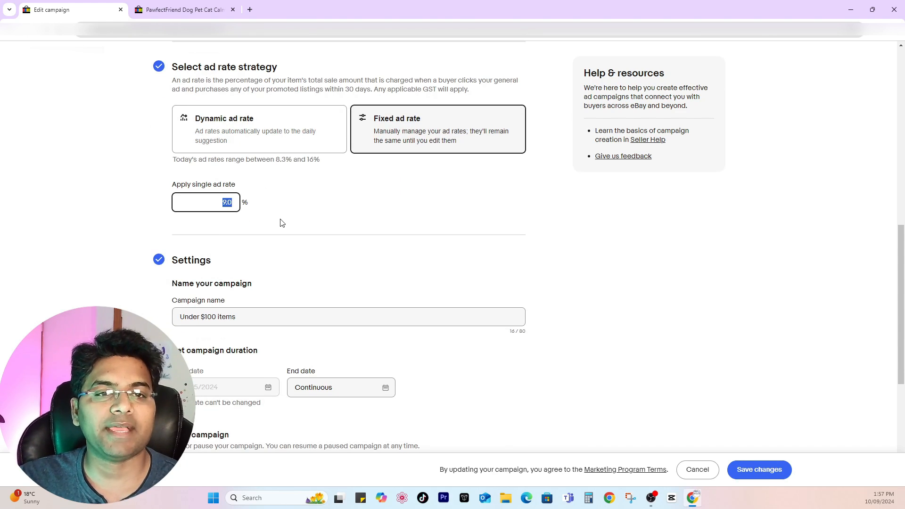
pyautogui.click(237, 124)
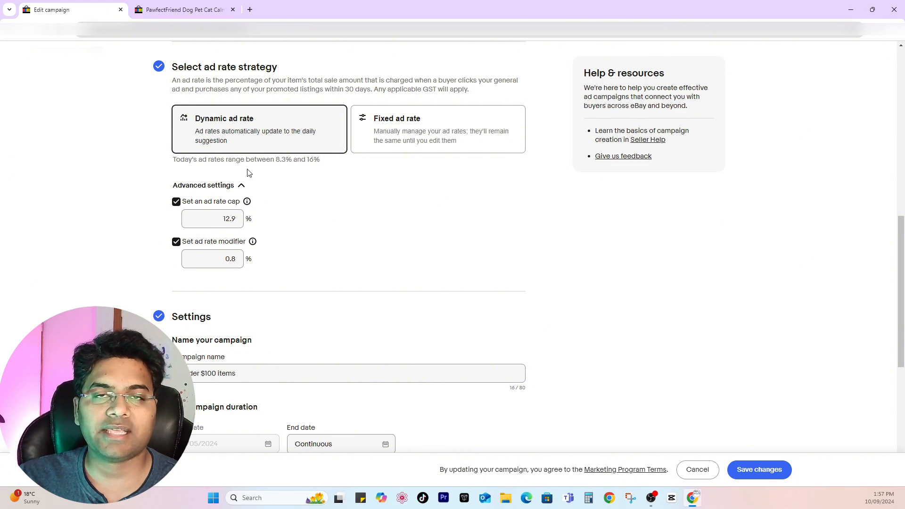
# Check the campaign name and duration settings, and leave the edit page without saving changes
pyautogui.scroll(-4, 249, 173)
pyautogui.click(231, 184)
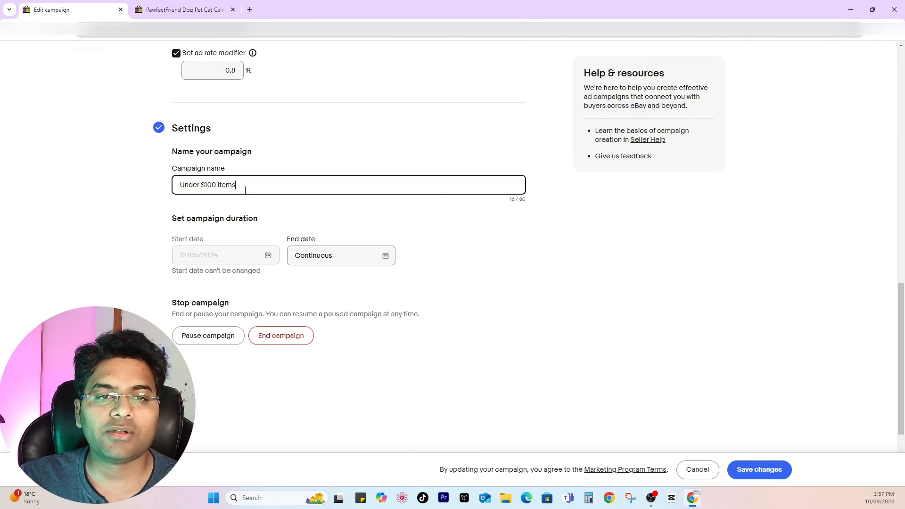
pyautogui.scroll(-1, 214, 198)
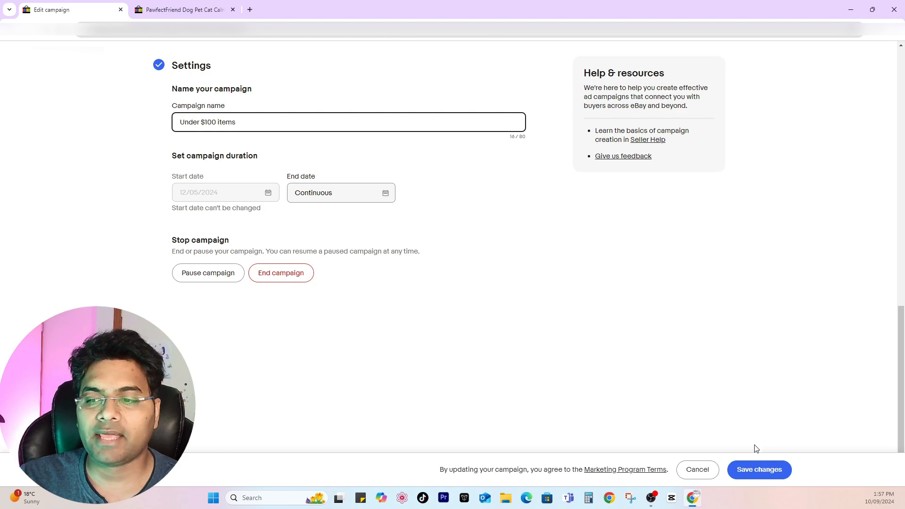
pyautogui.scroll(12, 478, 253)
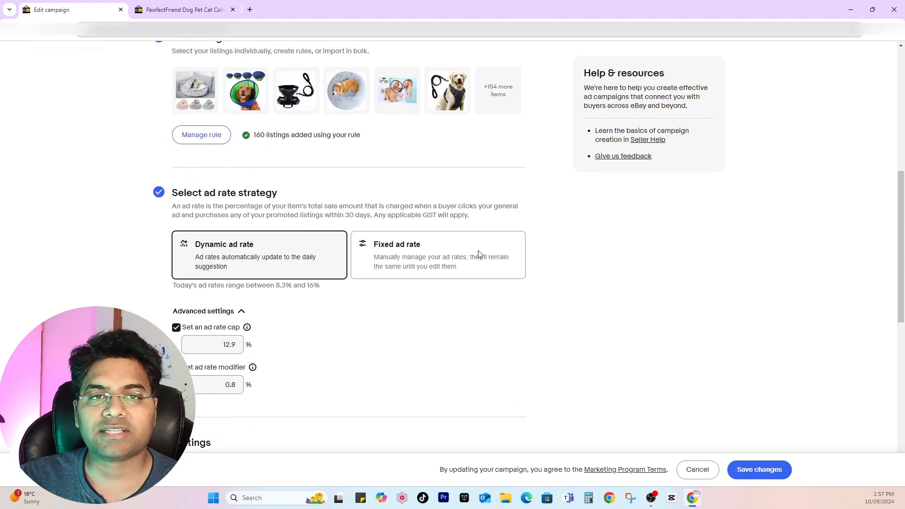
pyautogui.click(698, 470)
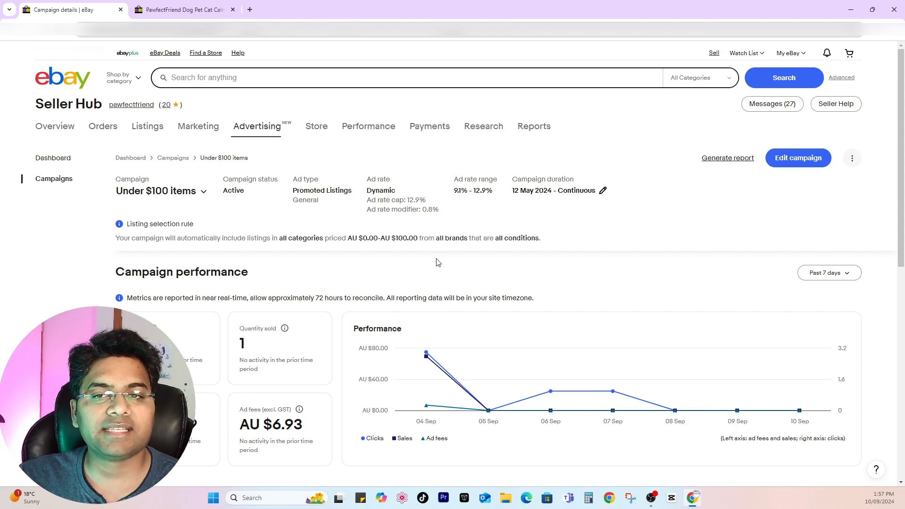
# Check the dynamic ad rate cap, modifier and ad rate range in the campaign's summary
pyautogui.moveTo(380, 200); pyautogui.dragTo(499, 180)
pyautogui.click(406, 225)
pyautogui.click(444, 217)
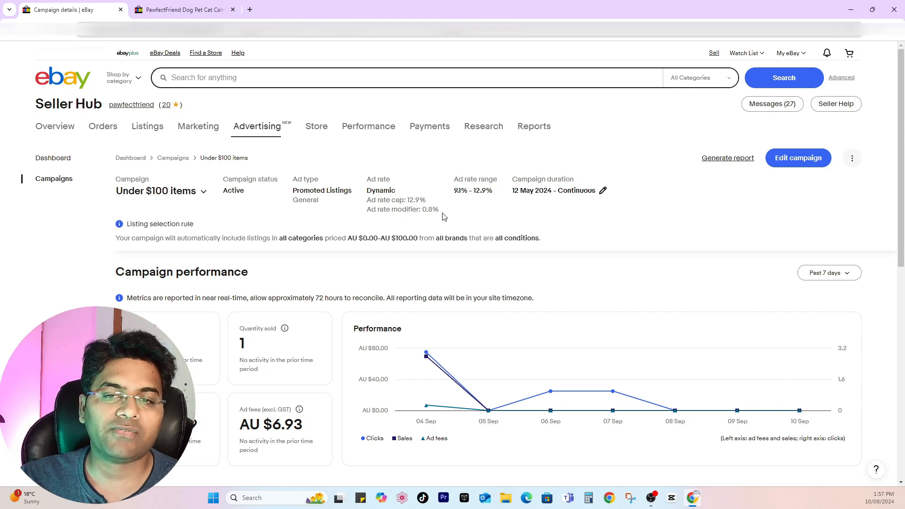
# Review the ad rate cap of the Under $100 items campaign
pyautogui.moveTo(426, 200); pyautogui.dragTo(407, 202)
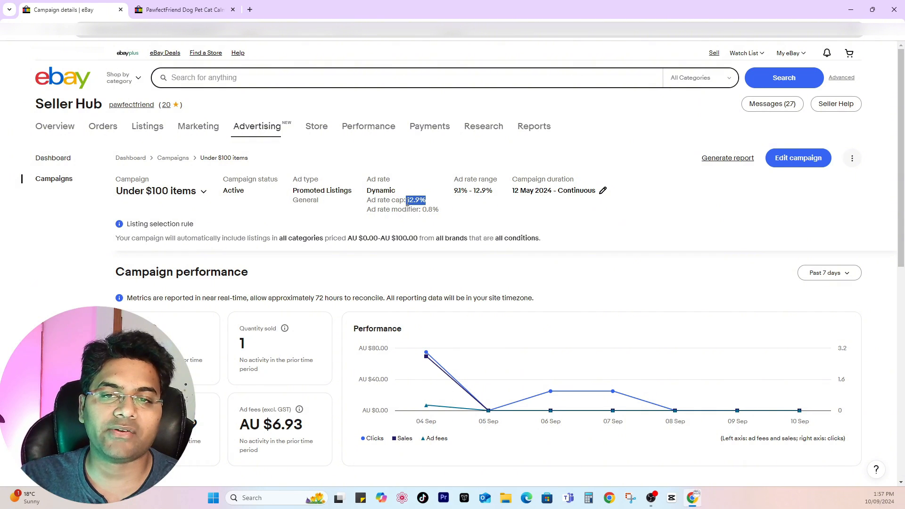
pyautogui.scroll(-3, 313, 303)
pyautogui.scroll(3, 313, 303)
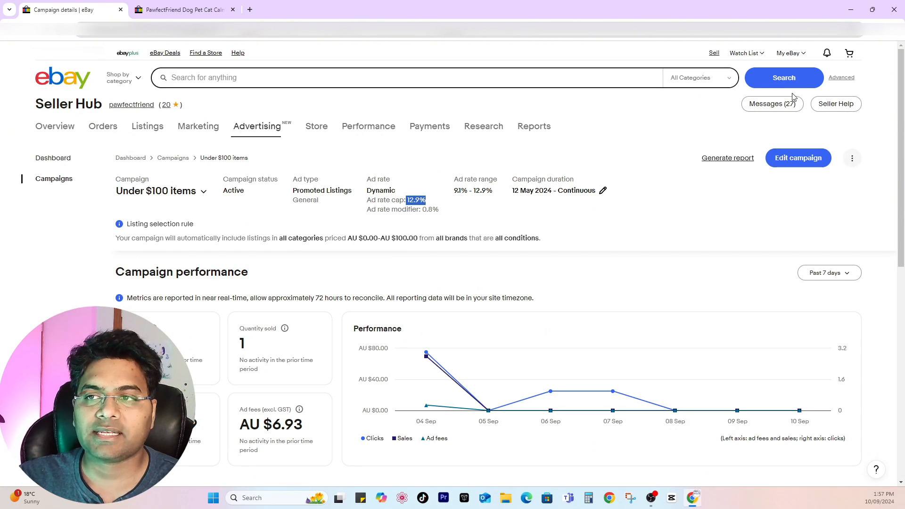
# Start a new Promote your listings campaign with the Priority strategy and open its listing selection
pyautogui.click(45, 180)
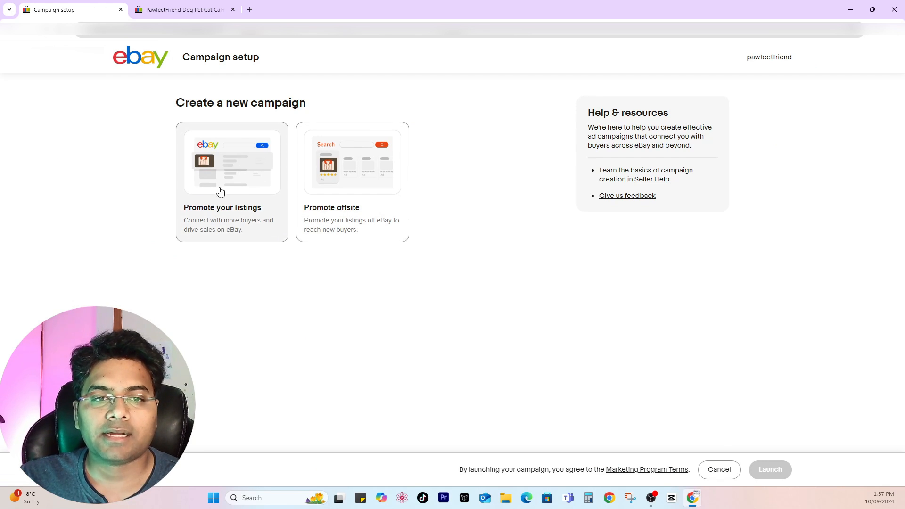
pyautogui.click(217, 214)
pyautogui.scroll(-3, 218, 210)
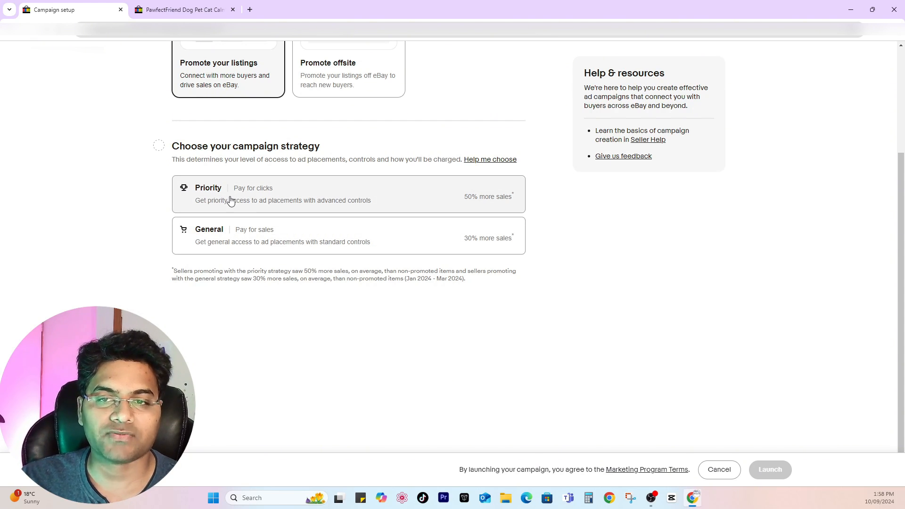
pyautogui.click(207, 193)
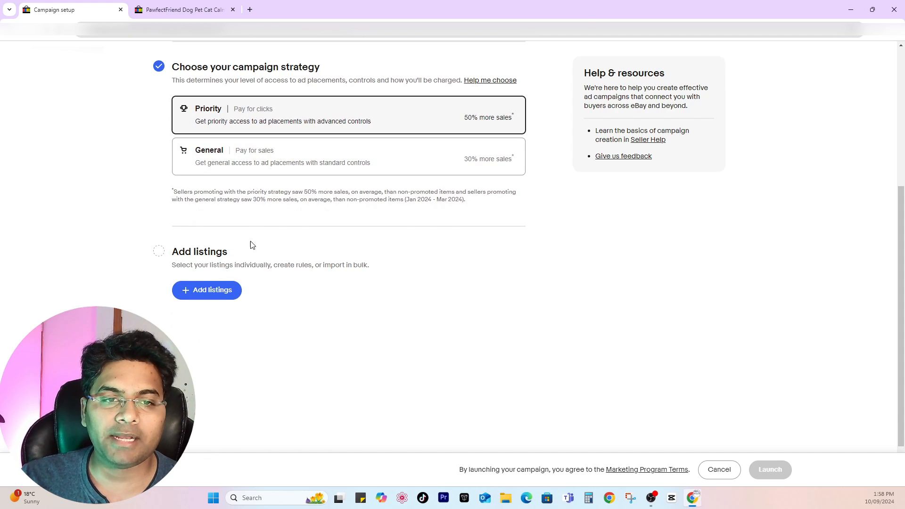
pyautogui.click(221, 292)
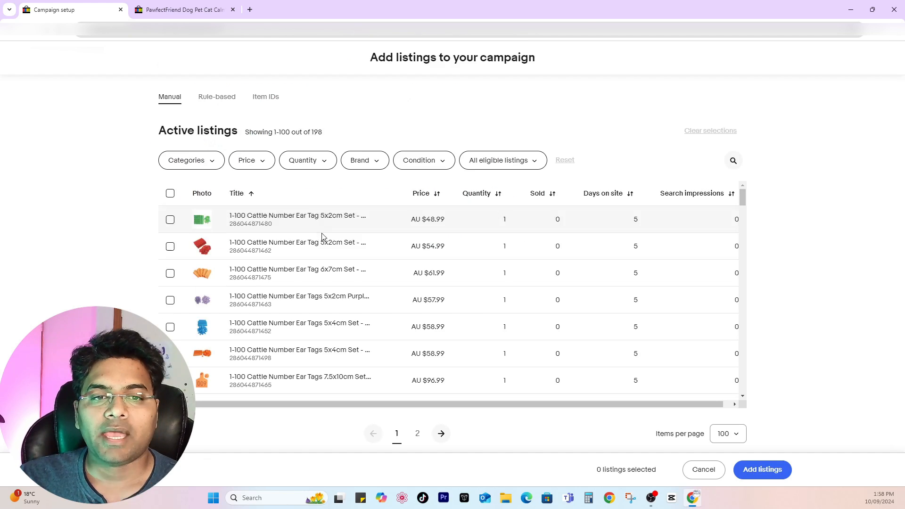
# Select all listings on the current page and clear the selection again
pyautogui.click(170, 194)
pyautogui.scroll(-5, 231, 245)
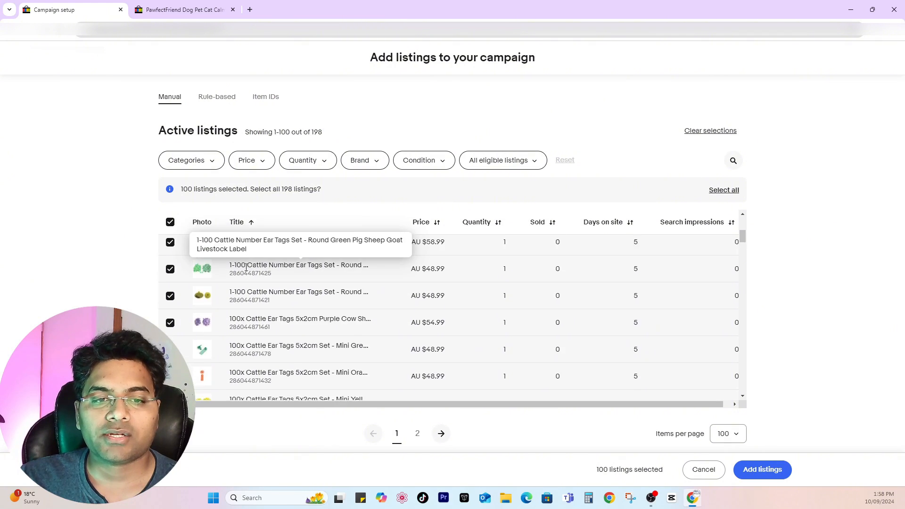
pyautogui.scroll(3, 256, 297)
pyautogui.click(171, 222)
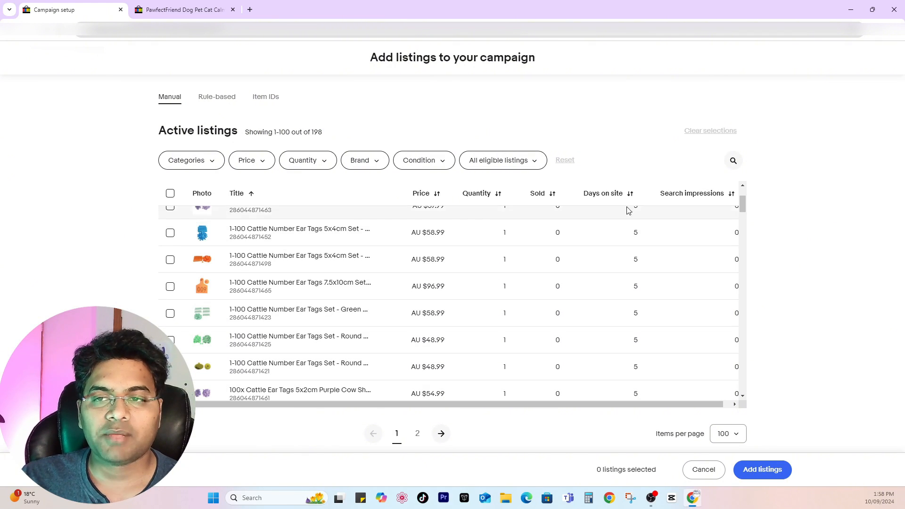
# Search the active listings for "dog bed", select all matching listings, and add them to the campaign
pyautogui.click(733, 163)
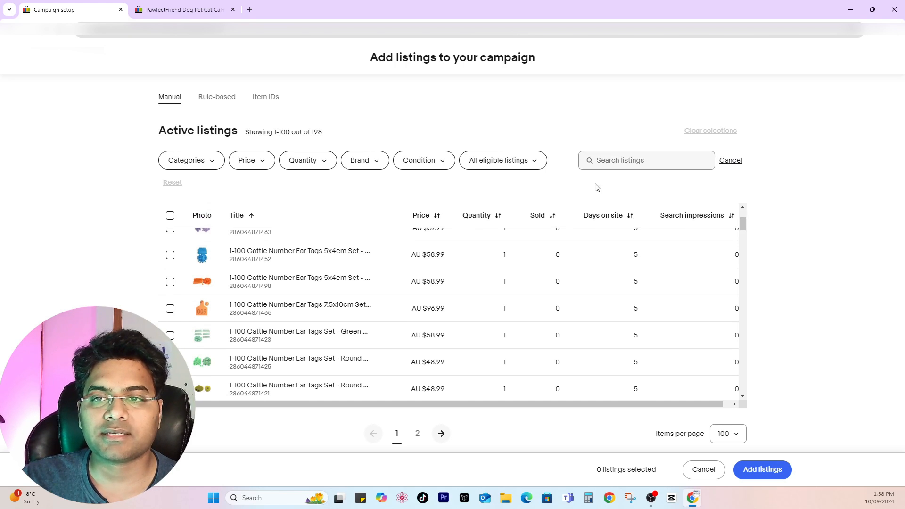
pyautogui.write('dog bed')
pyautogui.press('Return')
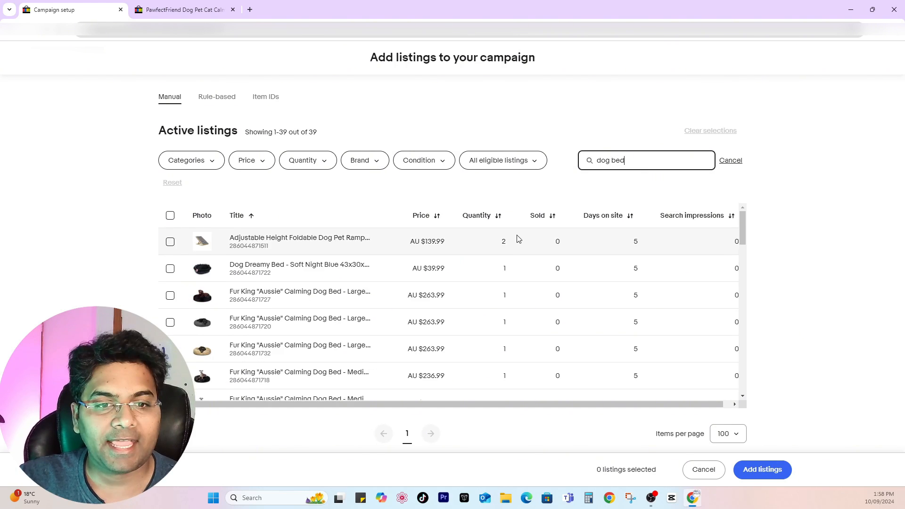
pyautogui.scroll(-10, 441, 283)
pyautogui.scroll(-2, 421, 299)
pyautogui.scroll(10, 235, 294)
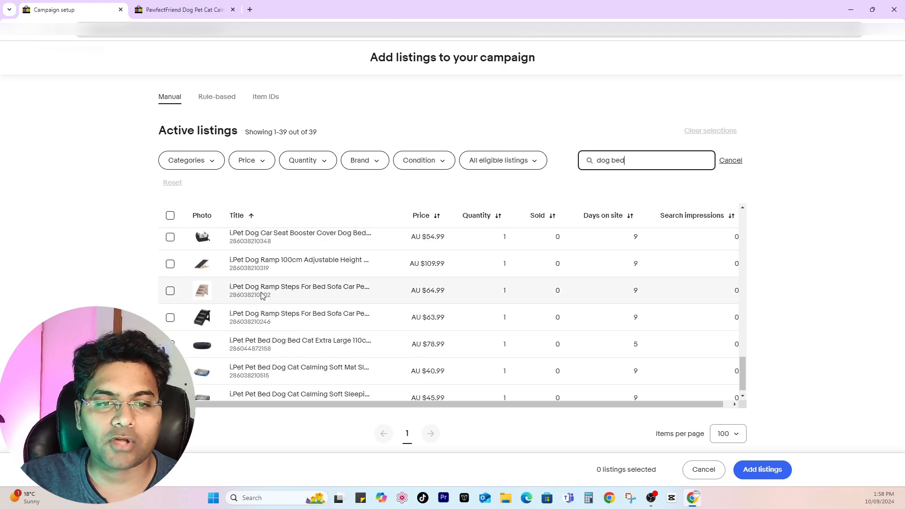
pyautogui.click(170, 215)
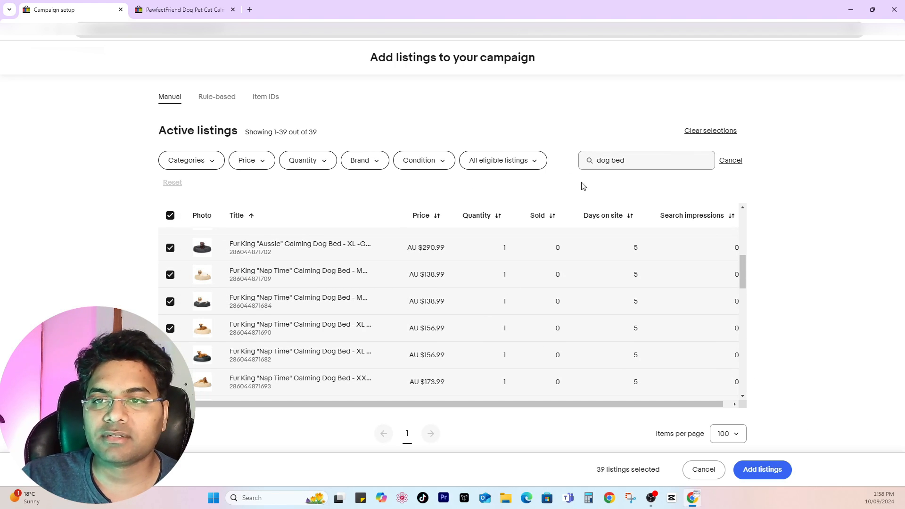
pyautogui.click(761, 471)
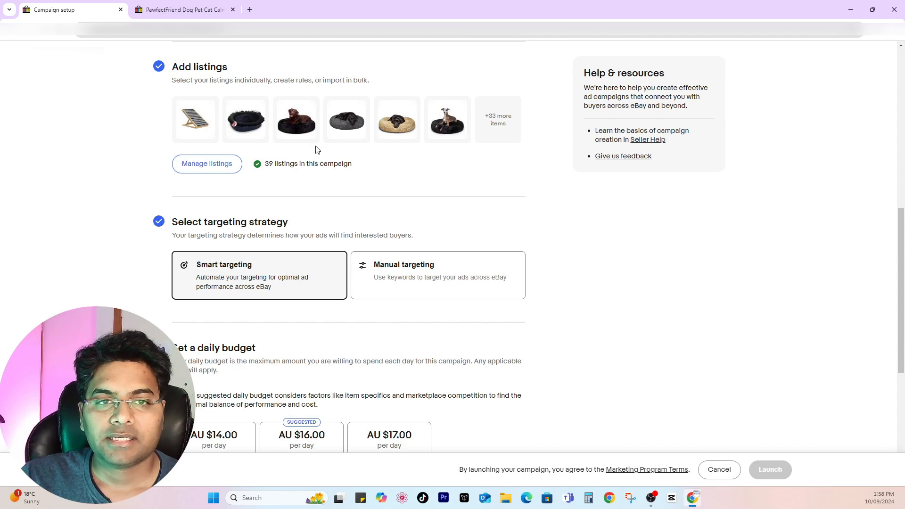
# Set the campaign's targeting strategy to manual targeting
pyautogui.scroll(-2, 512, 170)
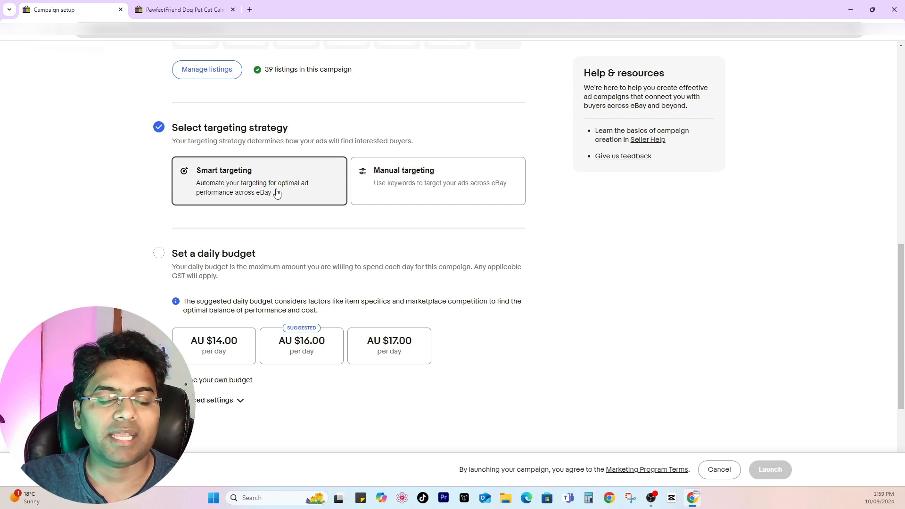
pyautogui.scroll(-1, 279, 195)
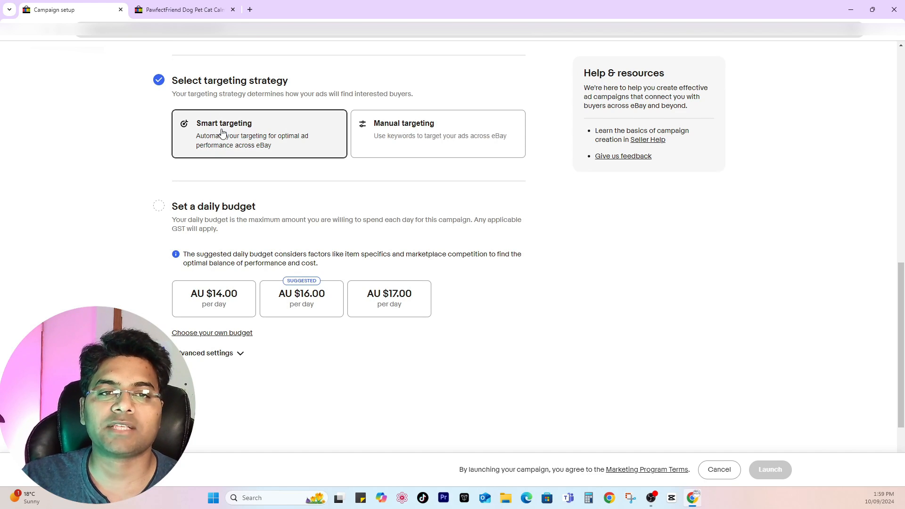
pyautogui.click(427, 137)
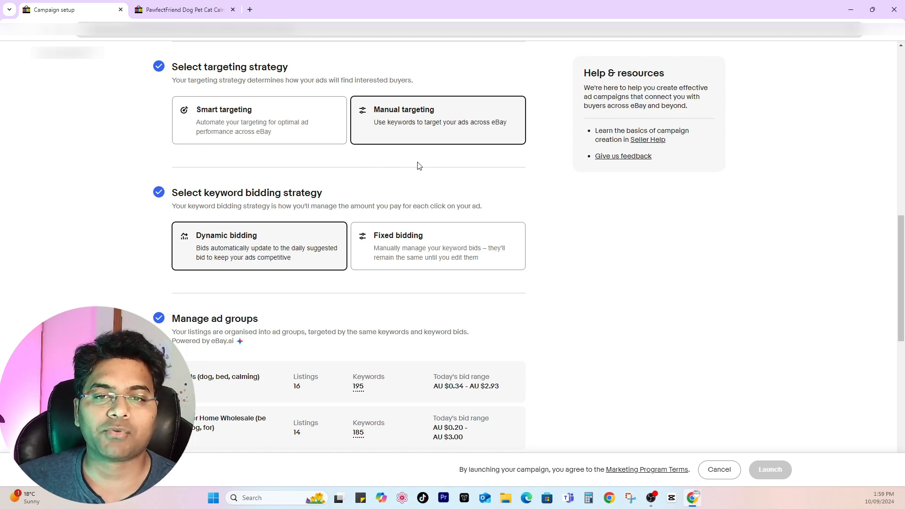
# Compare dynamic and fixed keyword bidding, and check today's bid range for the Beds (dog, bed, calming) ad group
pyautogui.scroll(-2, 423, 183)
pyautogui.moveTo(199, 100); pyautogui.dragTo(326, 104)
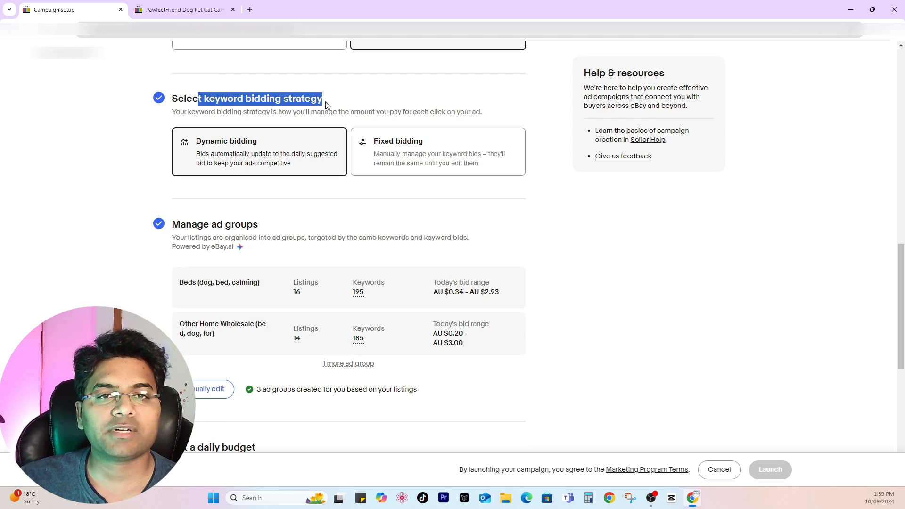
pyautogui.click(329, 101)
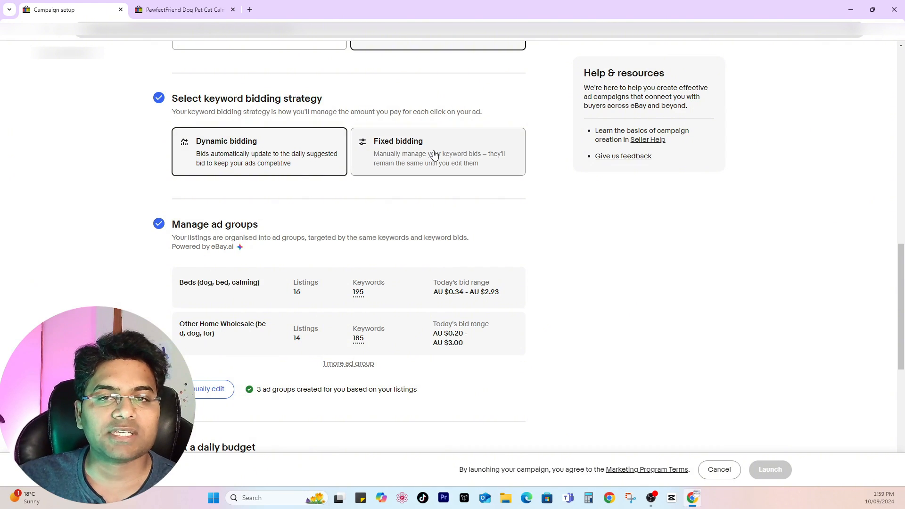
pyautogui.scroll(2, 432, 149)
pyautogui.scroll(-2, 412, 182)
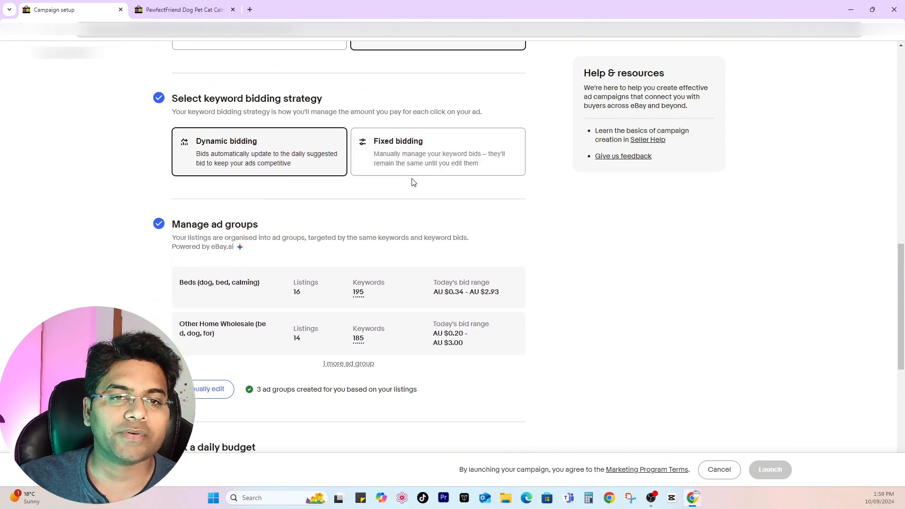
pyautogui.click(435, 165)
pyautogui.click(238, 130)
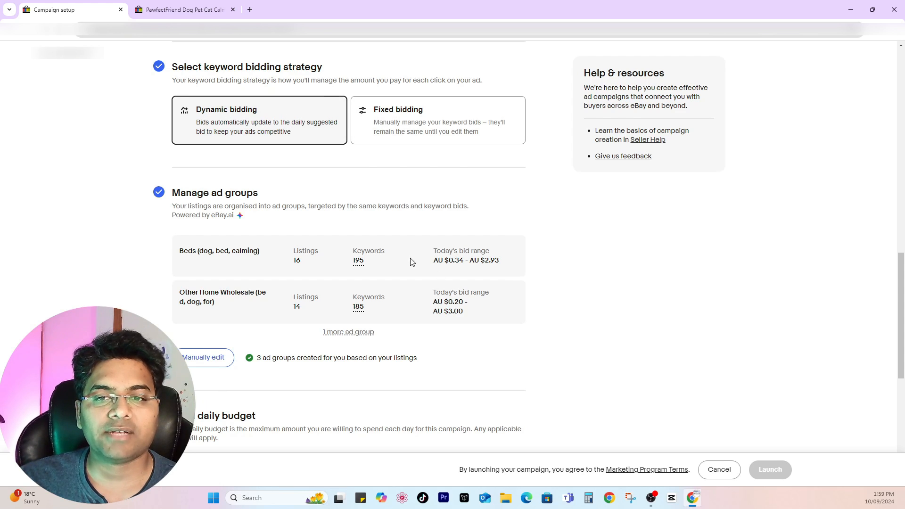
pyautogui.moveTo(470, 260); pyautogui.dragTo(450, 261)
pyautogui.click(495, 257)
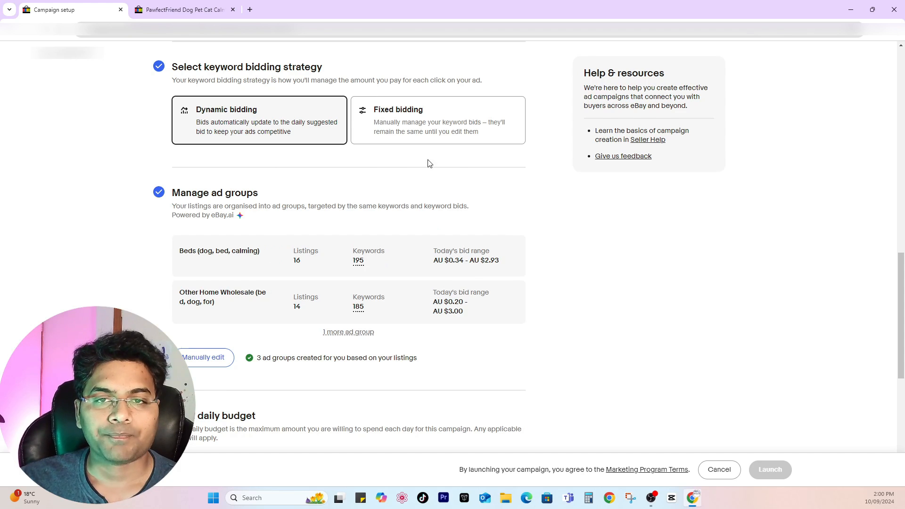
# Set the keyword bidding strategy to fixed bidding
pyautogui.click(428, 122)
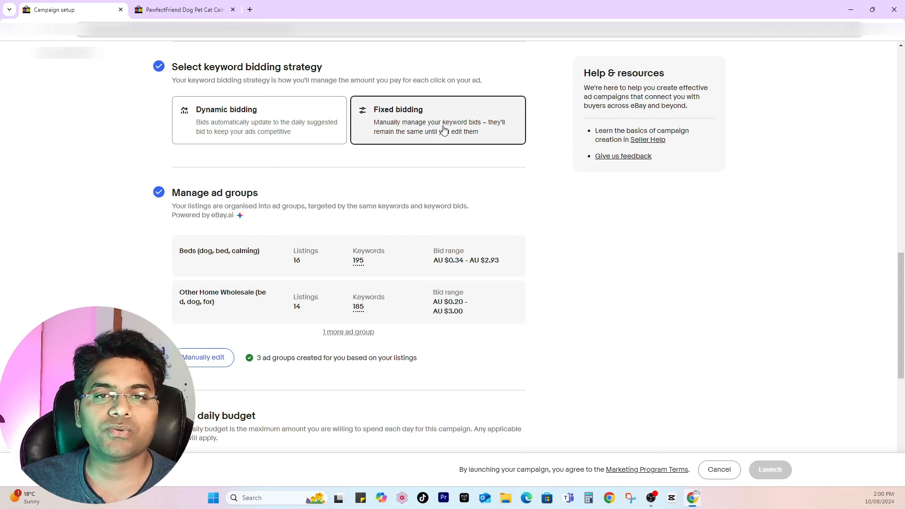
pyautogui.scroll(-2, 479, 151)
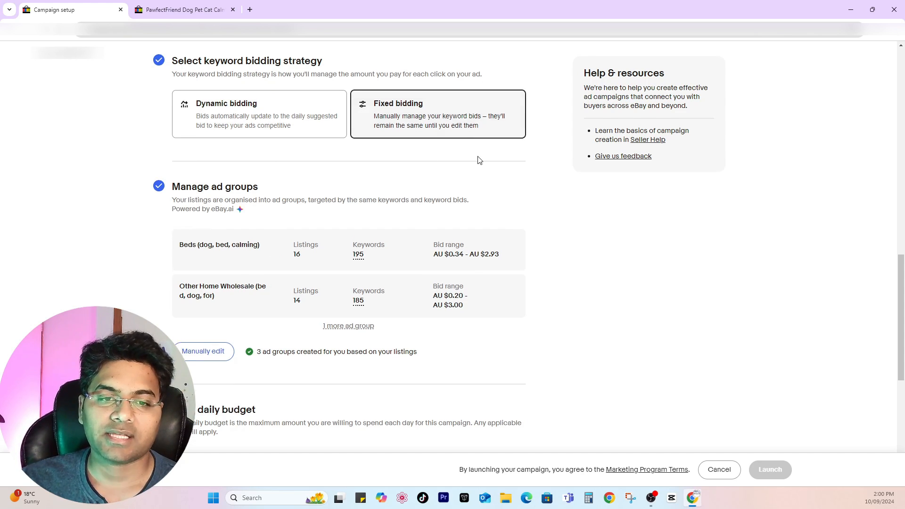
pyautogui.scroll(2, 460, 117)
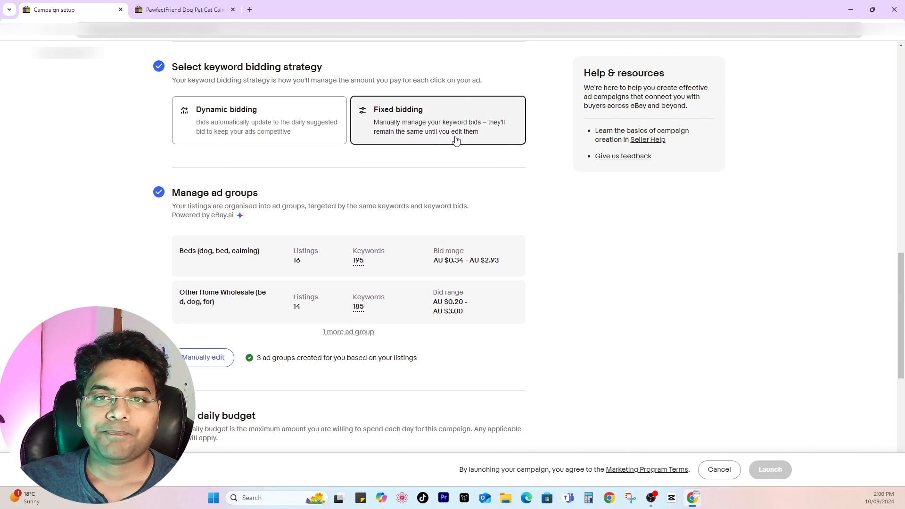
# Open the ad groups for manual editing, and open the new ad group form without creating a group
pyautogui.scroll(-1, 212, 326)
pyautogui.click(203, 311)
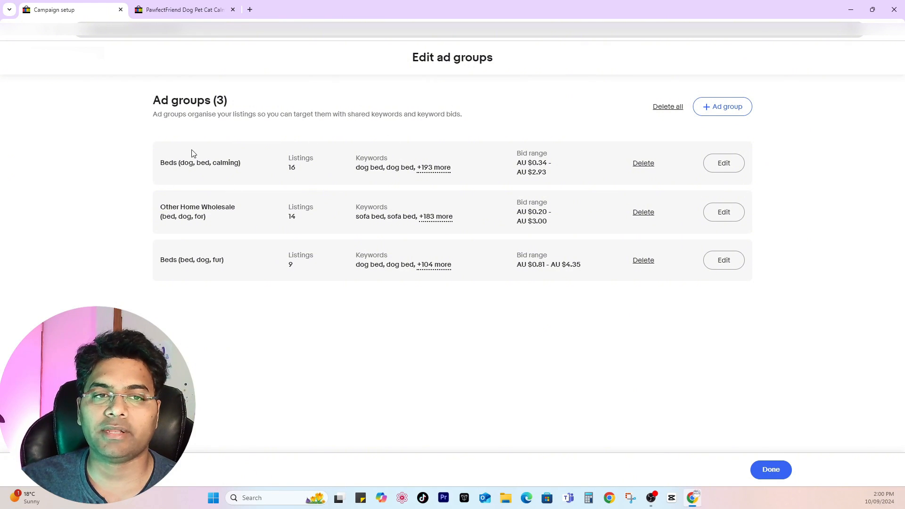
pyautogui.click(731, 111)
pyautogui.click(518, 309)
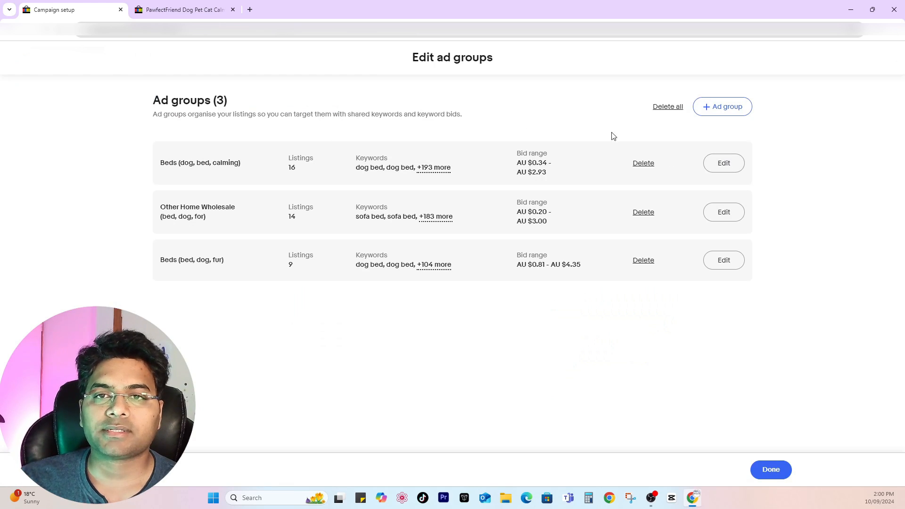
# Rename the Beds (dog, bed, calming) ad group to "Dog Beds (dog, bed, calming)"
pyautogui.click(731, 166)
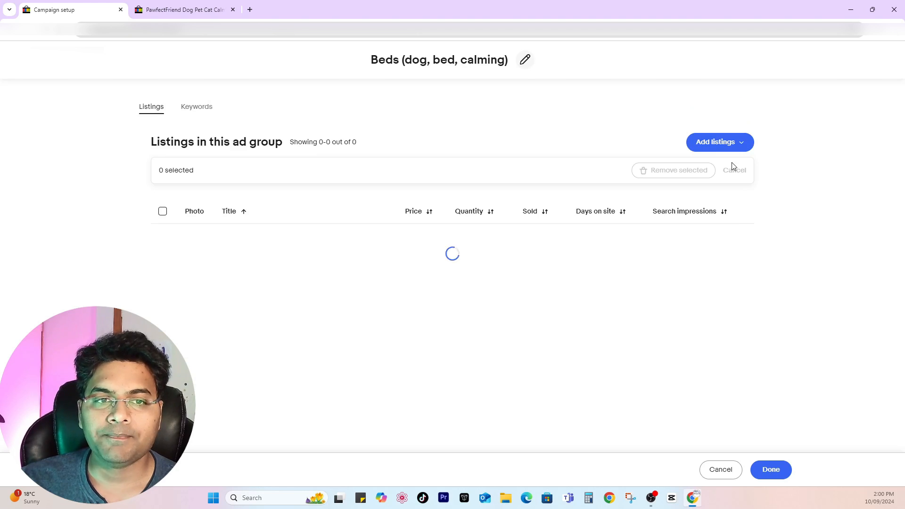
pyautogui.moveTo(371, 60); pyautogui.dragTo(522, 59)
pyautogui.click(523, 60)
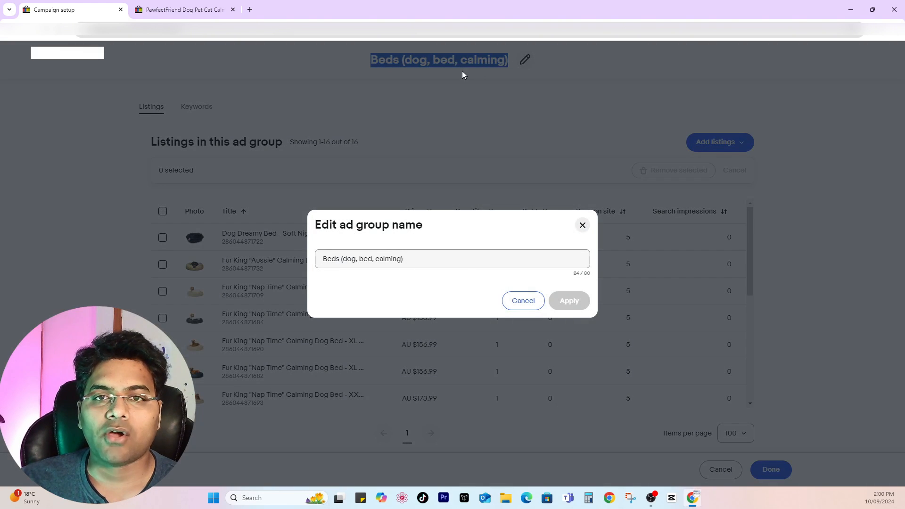
pyautogui.write('Dog')
pyautogui.click(563, 301)
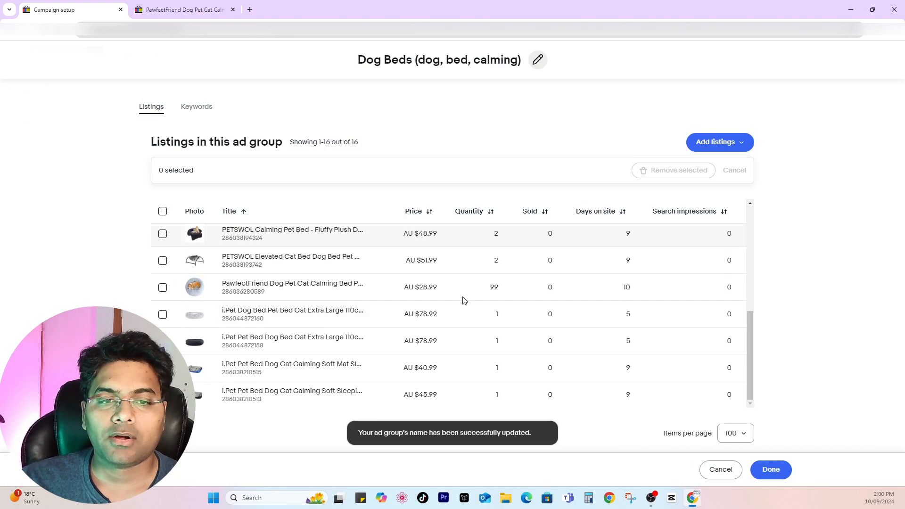
# Select the PETSWOL Elevated Cat Bed listing in the ad group, and leave the group without removing it
pyautogui.scroll(-5, 312, 342)
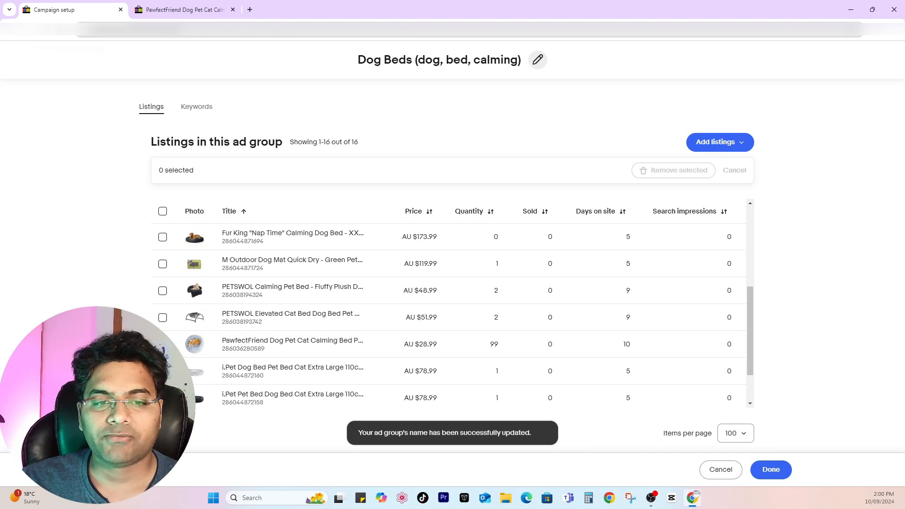
pyautogui.click(163, 318)
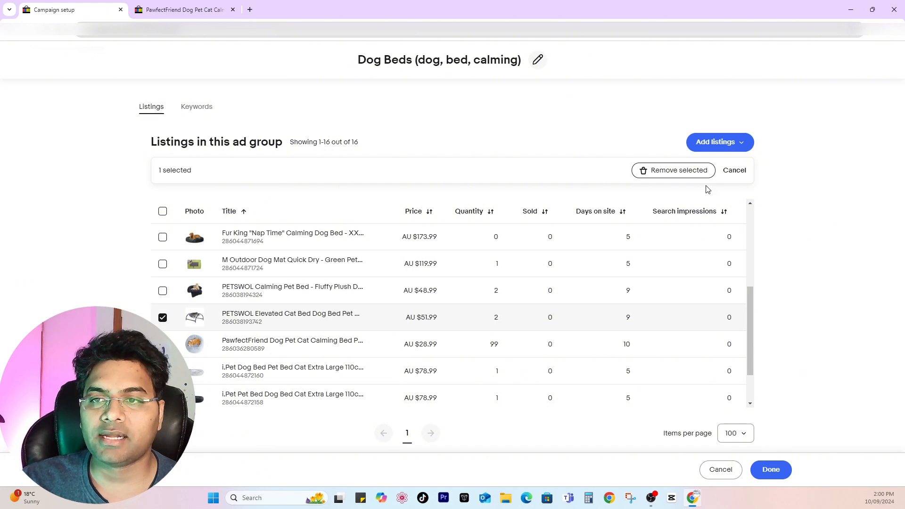
pyautogui.click(722, 470)
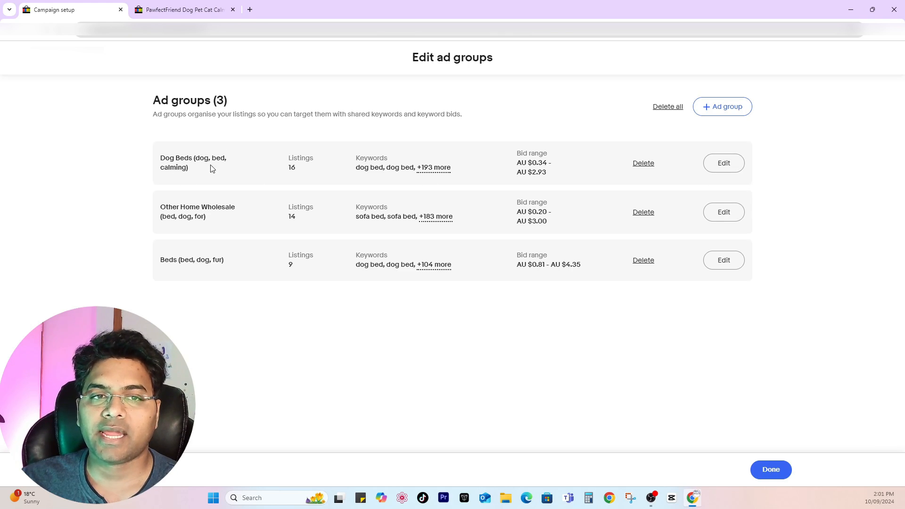
# Open keyword targeting for the Dog Beds ad group and review the targeted keywords, match types and bids
pyautogui.click(724, 163)
pyautogui.click(196, 107)
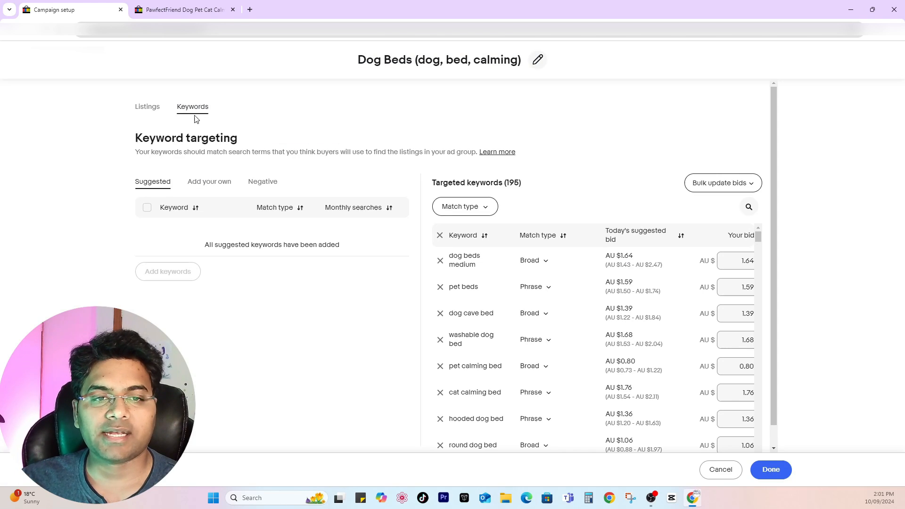
pyautogui.scroll(-1, 226, 208)
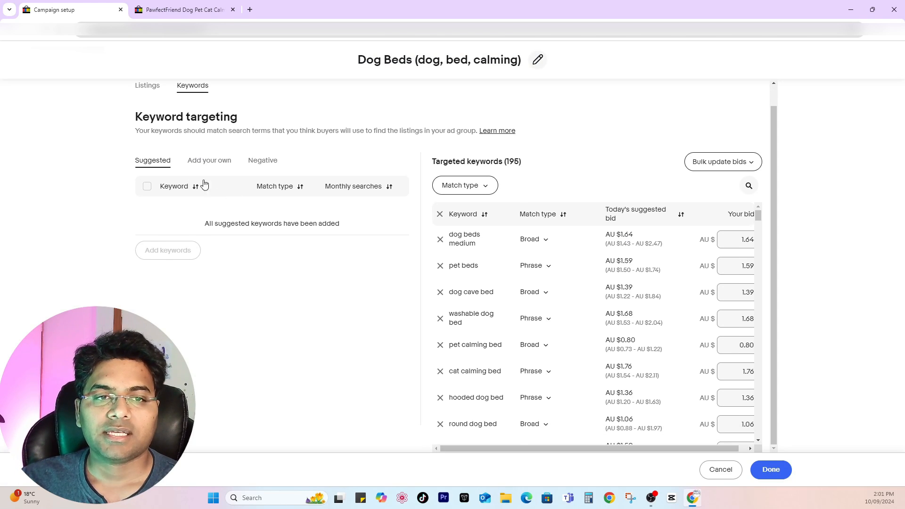
pyautogui.scroll(-6, 716, 364)
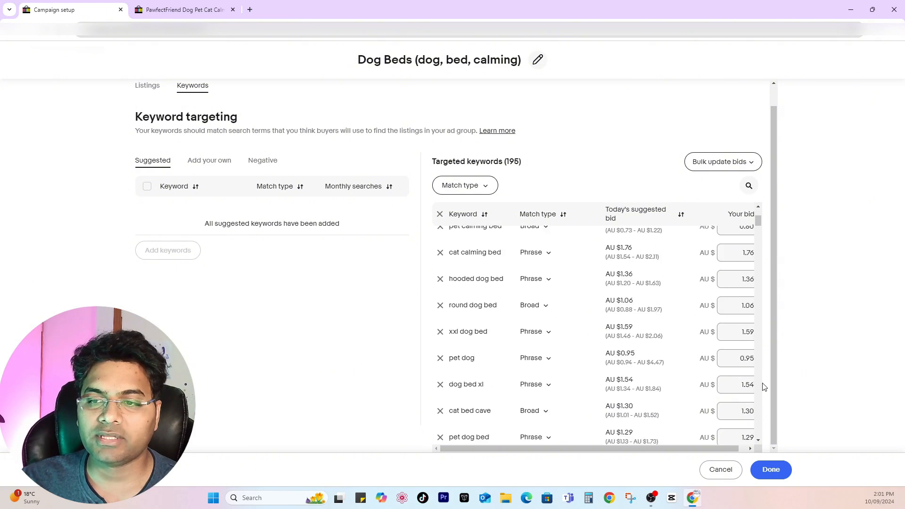
# Remove the exact-match keyword "cat plush pillow" from the Dog Beds ad group's targeted keywords
pyautogui.scroll(-5, 716, 364)
pyautogui.scroll(10, 637, 342)
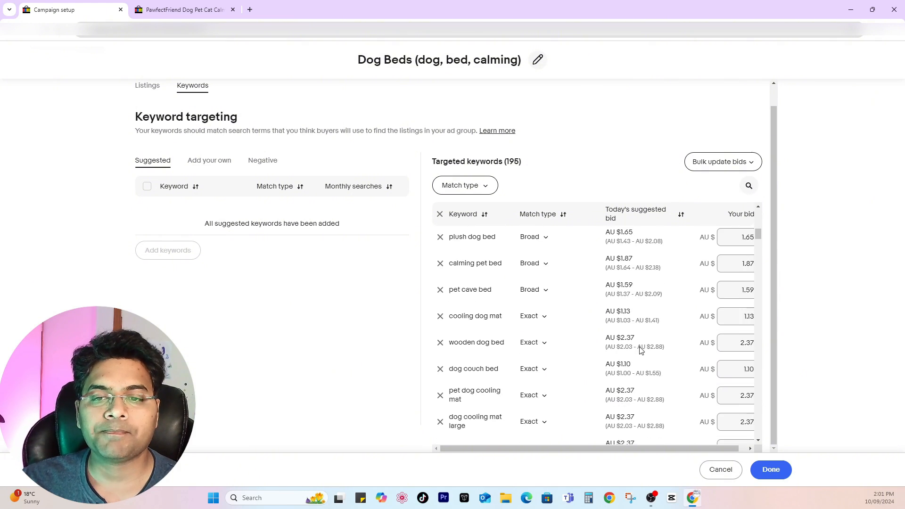
pyautogui.scroll(-12, 637, 337)
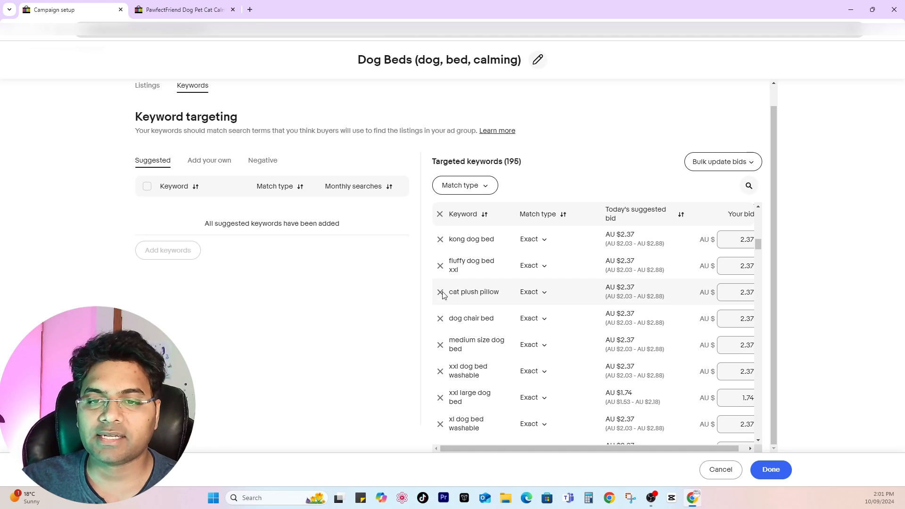
pyautogui.moveTo(451, 293); pyautogui.dragTo(507, 295)
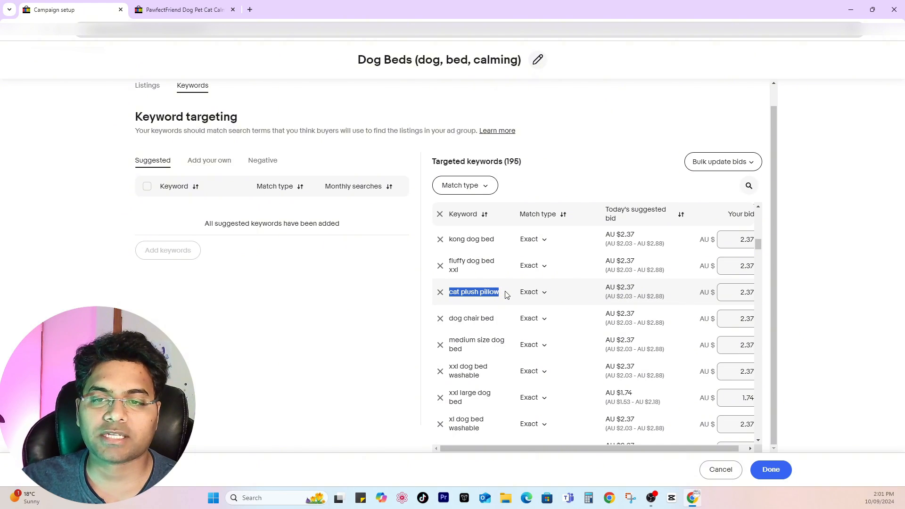
pyautogui.click(441, 294)
# Remove the exact-match keyword "hooded dog bed" from the ad group's targeted keywords
pyautogui.scroll(-10, 441, 295)
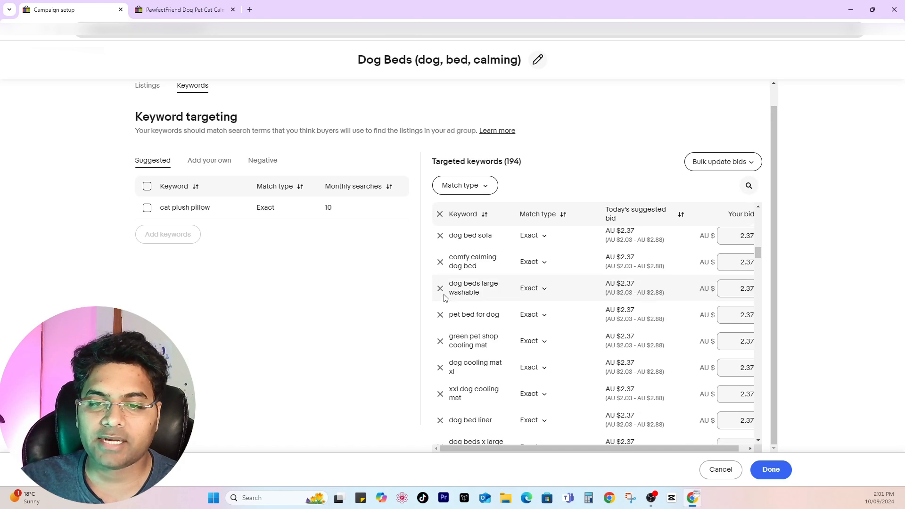
pyautogui.scroll(-10, 529, 317)
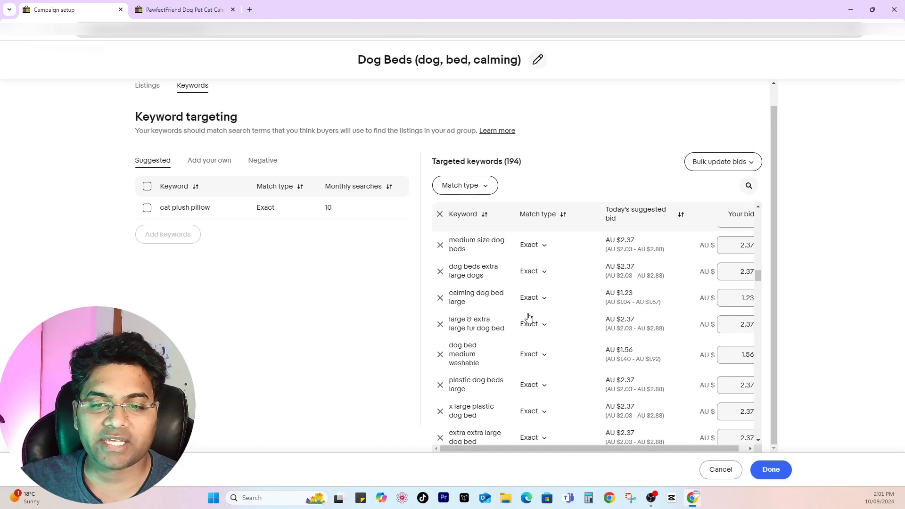
pyautogui.scroll(-5, 529, 317)
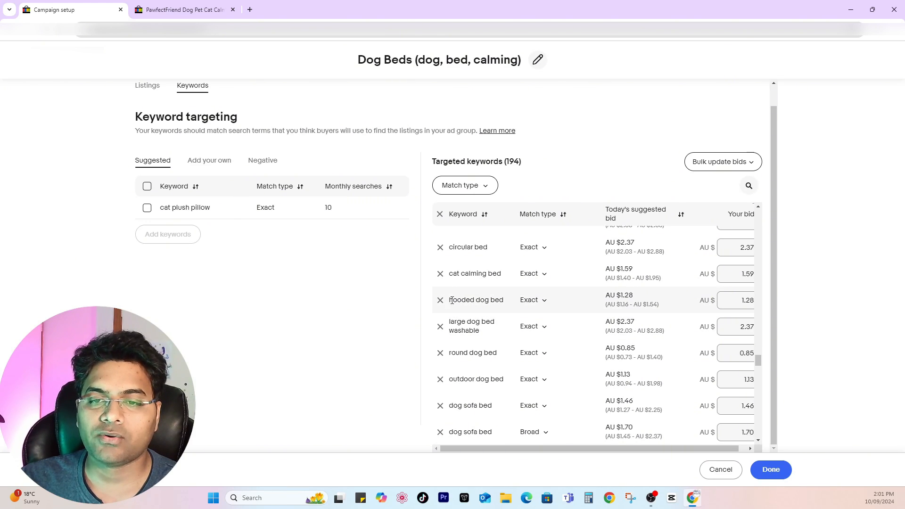
pyautogui.moveTo(451, 301); pyautogui.dragTo(503, 301)
pyautogui.click(481, 308)
pyautogui.click(440, 301)
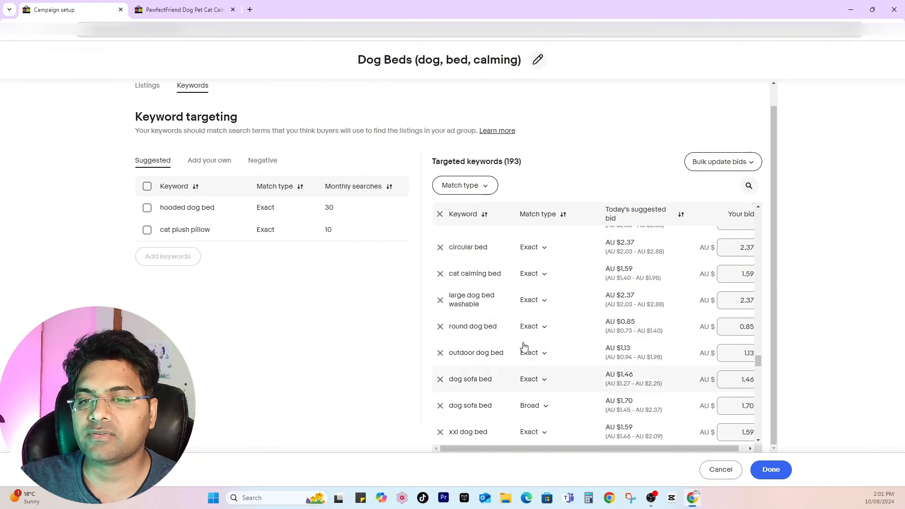
# Apply a custom bid of AU $1 in bulk to all targeted keywords in the Dog Beds ad group
pyautogui.click(716, 165)
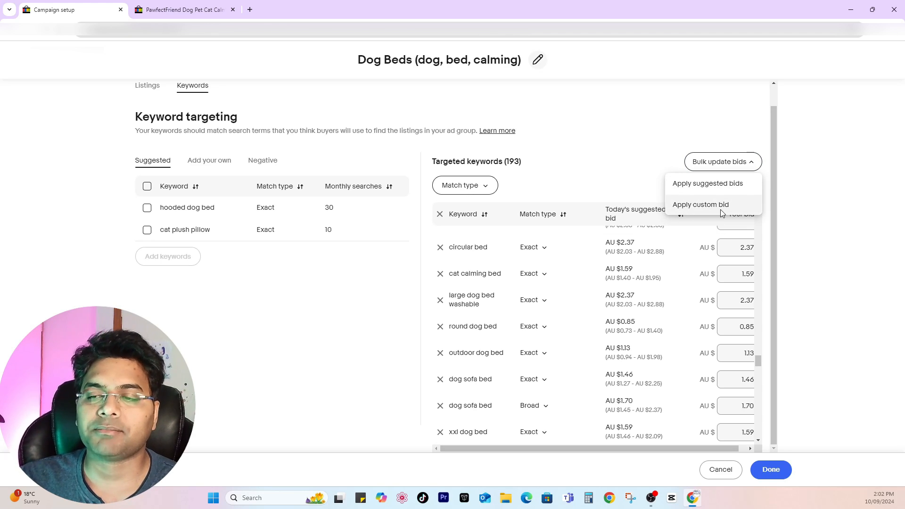
pyautogui.scroll(8, 704, 187)
pyautogui.click(614, 184)
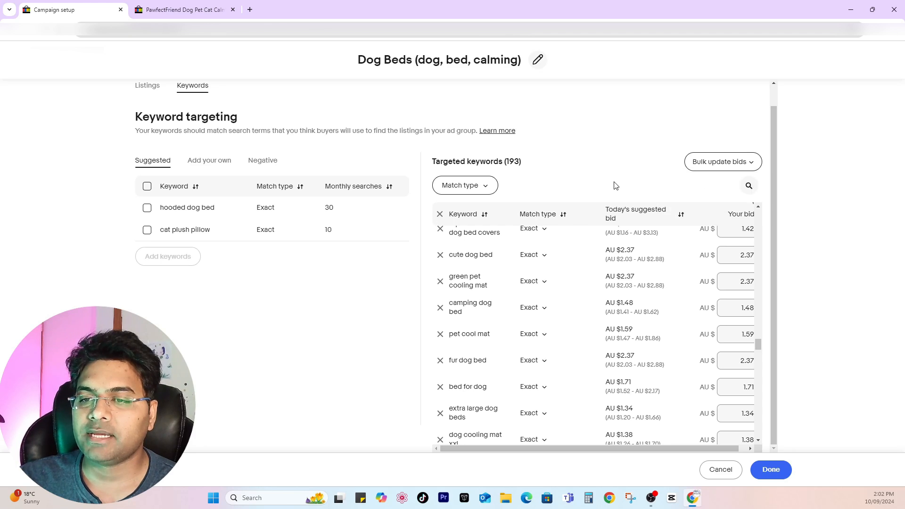
pyautogui.moveTo(673, 448); pyautogui.dragTo(694, 447)
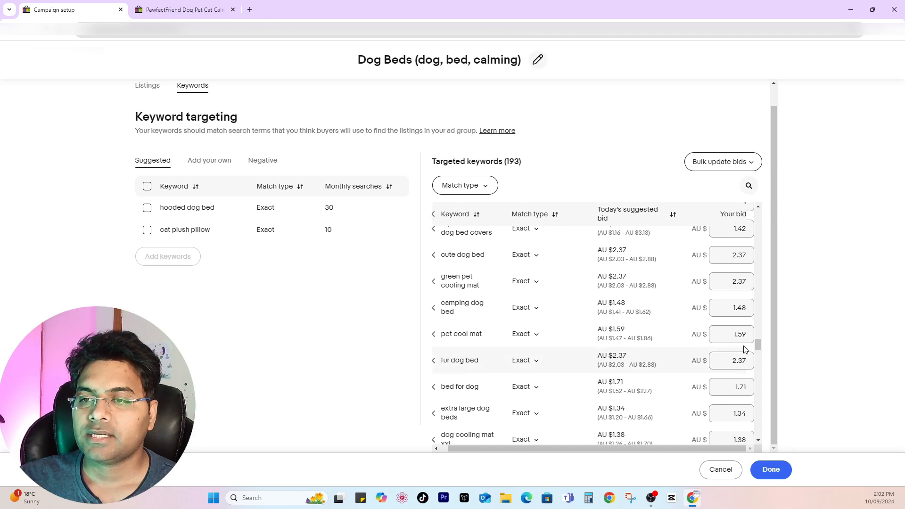
pyautogui.scroll(12, 753, 316)
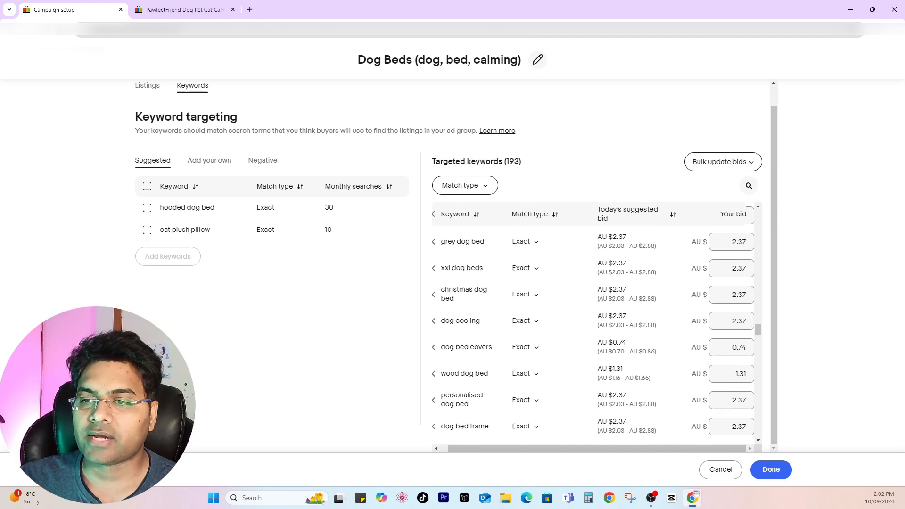
pyautogui.doubleClick(748, 238)
pyautogui.click(741, 244)
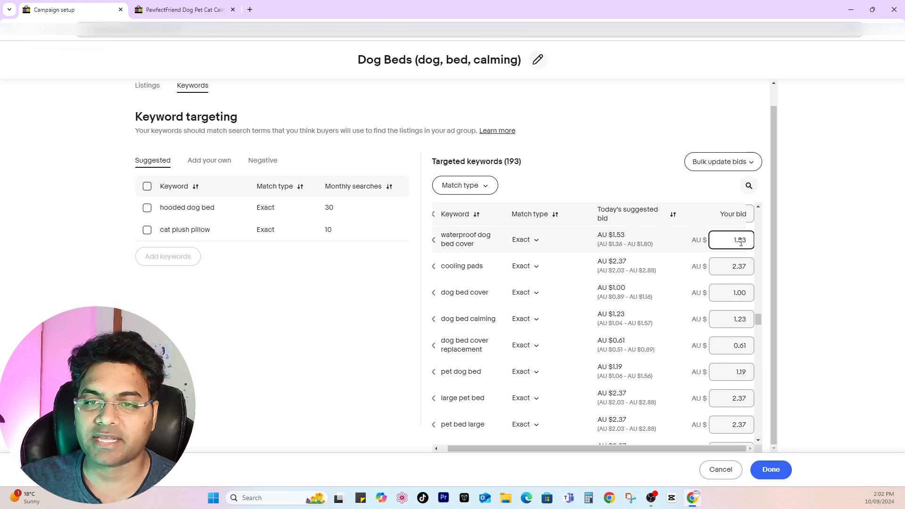
pyautogui.click(722, 162)
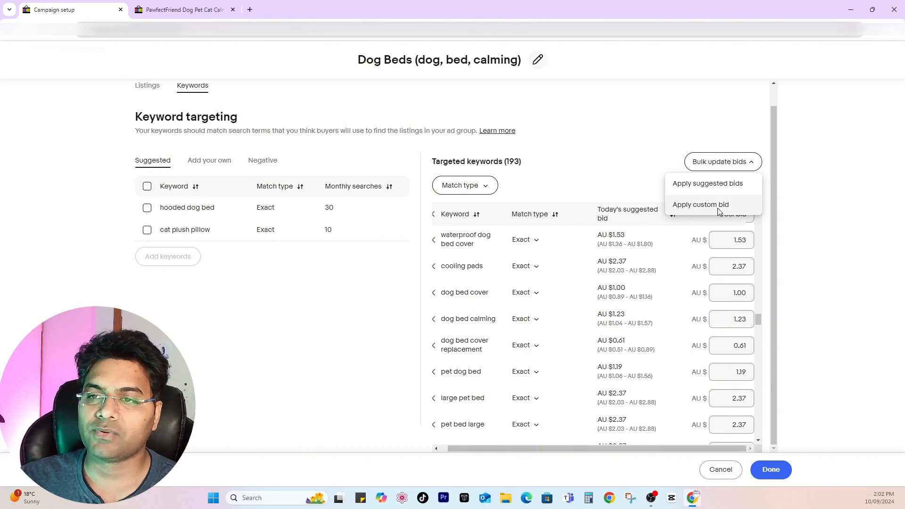
pyautogui.click(719, 211)
pyautogui.click(698, 217)
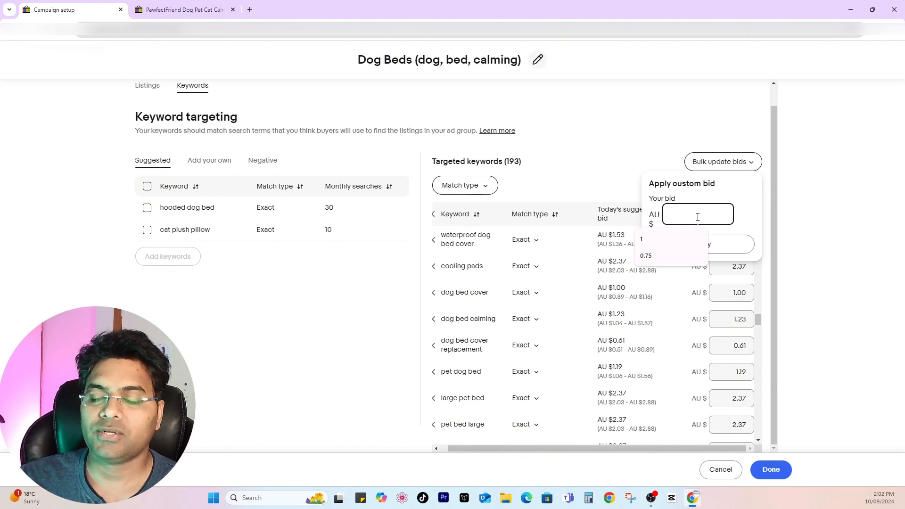
pyautogui.write('1')
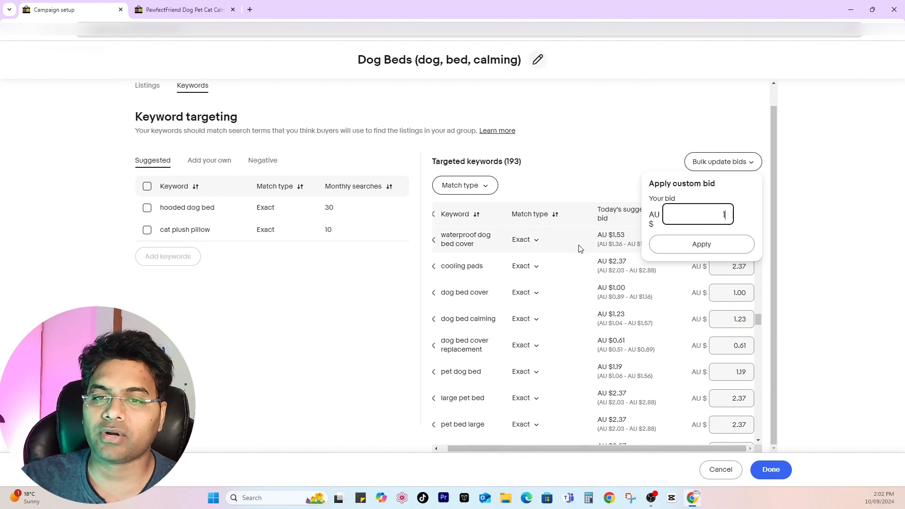
pyautogui.click(703, 244)
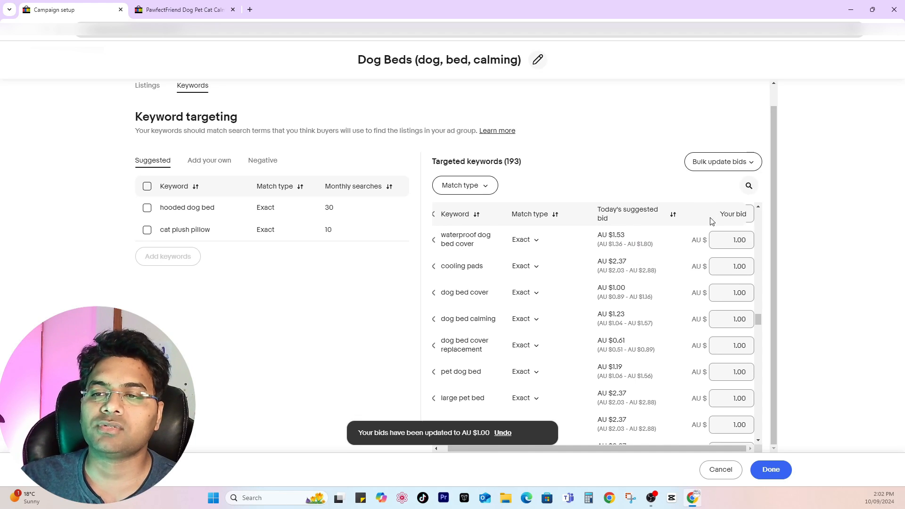
# Save the Dog Beds ad group's keywords and bids, and finish editing the ad groups to return to campaign setup
pyautogui.doubleClick(739, 240)
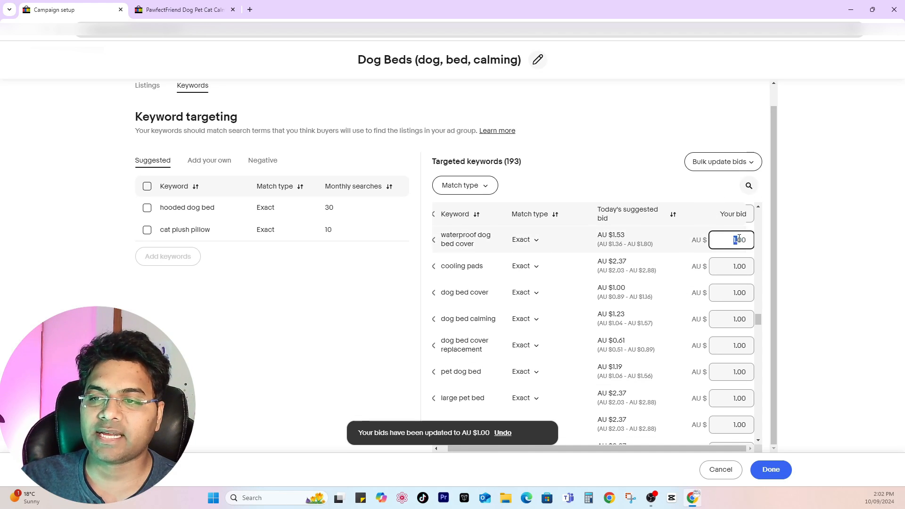
pyautogui.click(724, 266)
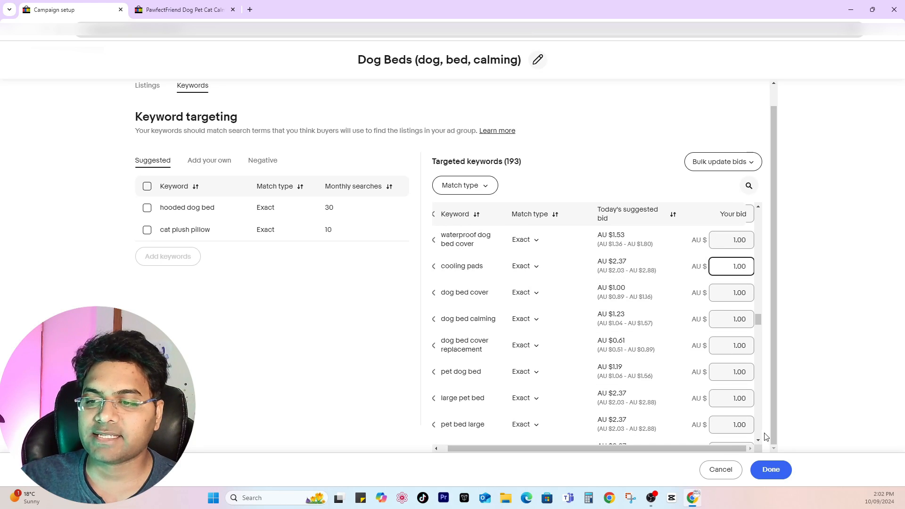
pyautogui.click(773, 473)
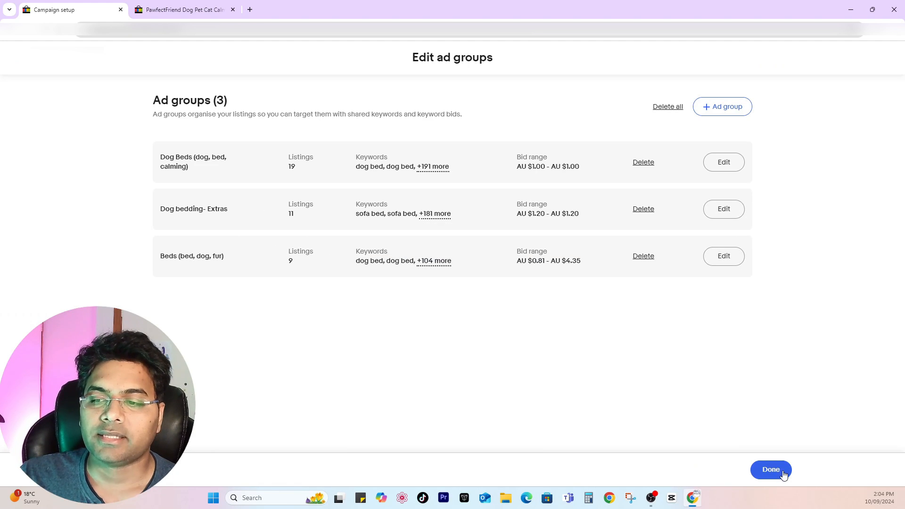
pyautogui.click(783, 471)
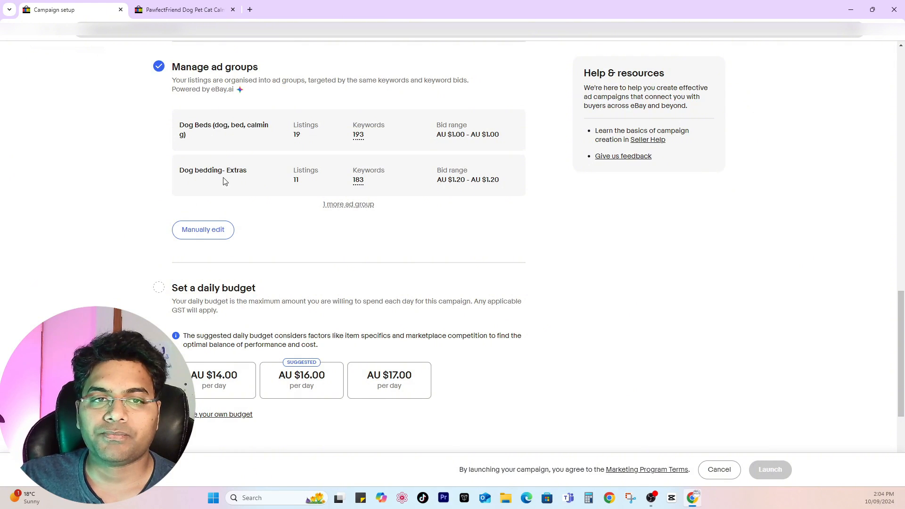
# Choose a custom daily budget instead of the preset amounts and set it to AU $5
pyautogui.scroll(-3, 300, 211)
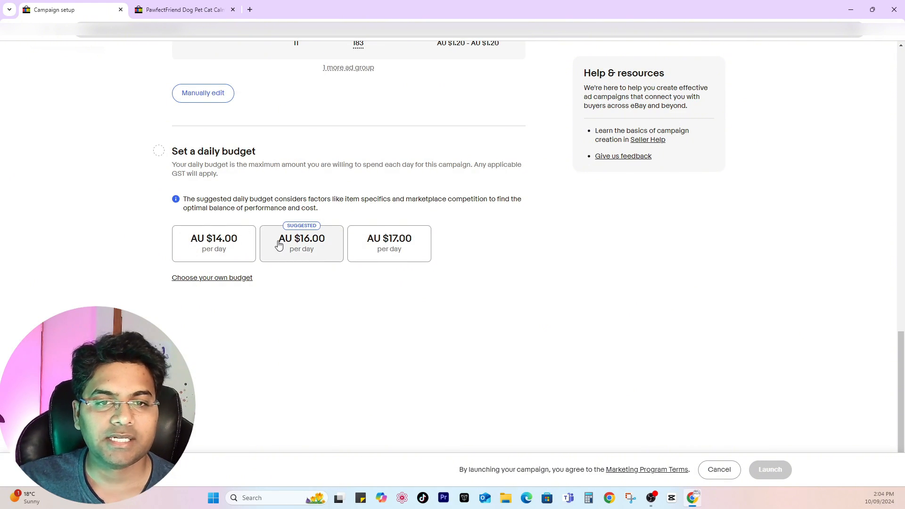
pyautogui.click(298, 254)
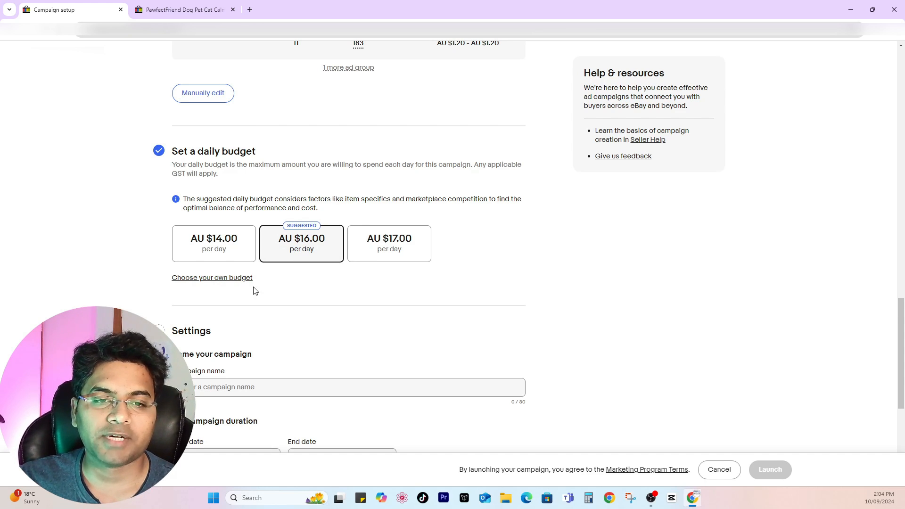
pyautogui.click(232, 280)
pyautogui.scroll(-3, 360, 228)
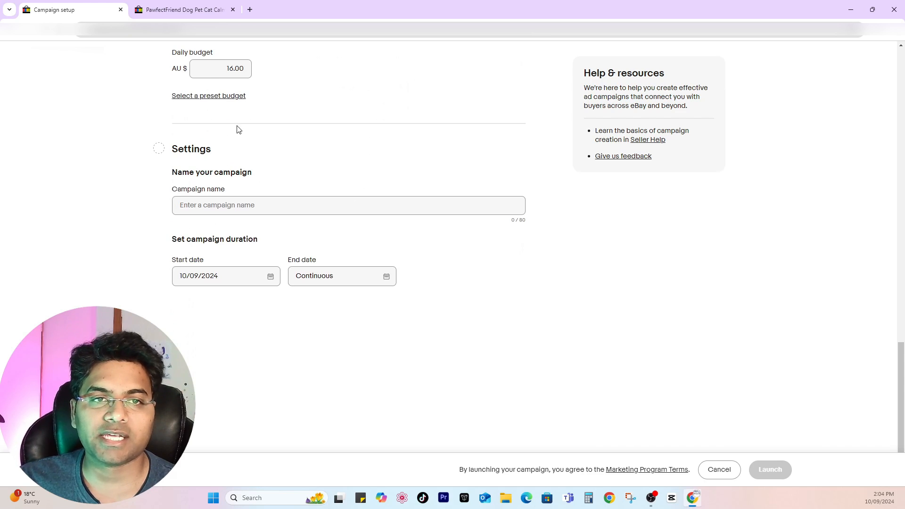
pyautogui.scroll(2, 237, 129)
pyautogui.doubleClick(235, 163)
pyautogui.write('5')
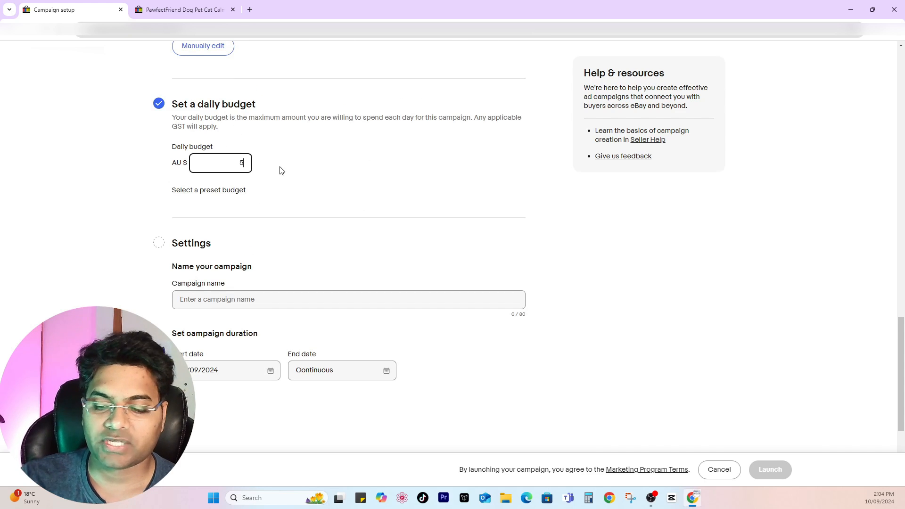
pyautogui.click(280, 170)
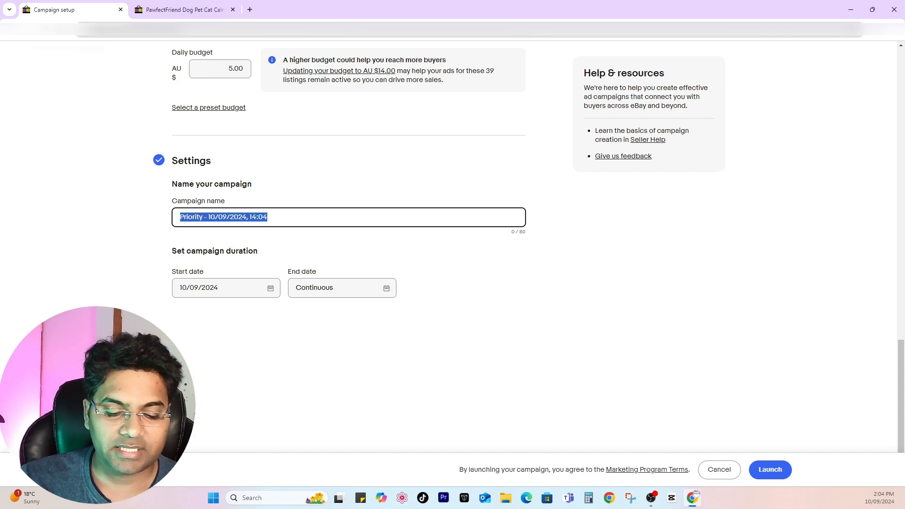
# Name the campaign "Dog Supplies- Manual PPC"
pyautogui.write('Dog Supplies-')
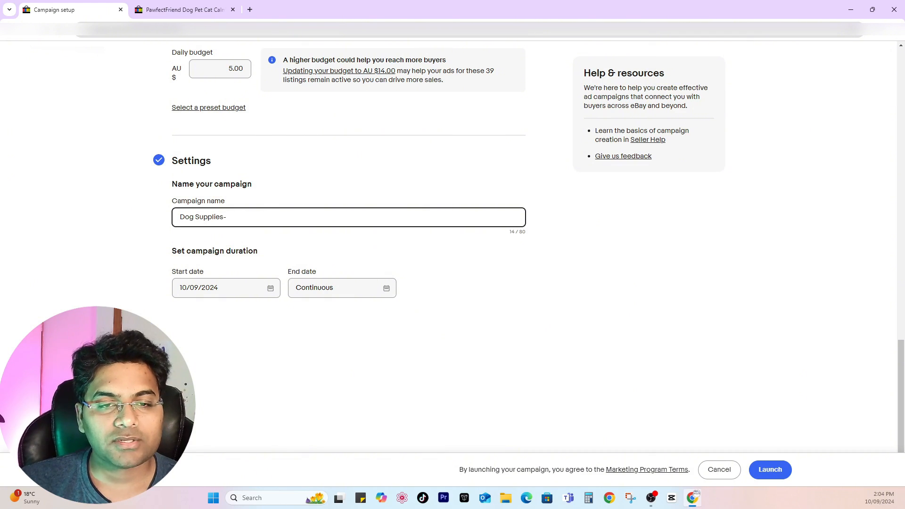
pyautogui.write(' Manual')
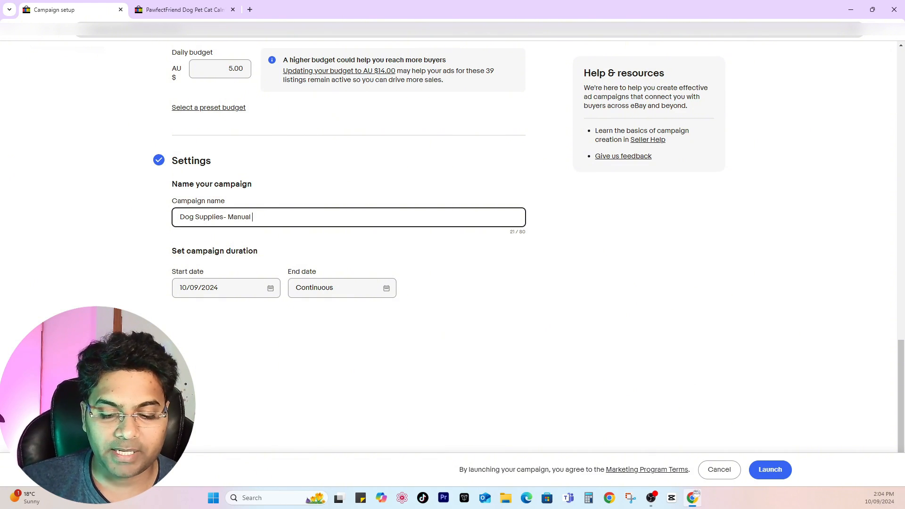
pyautogui.write(' PPC')
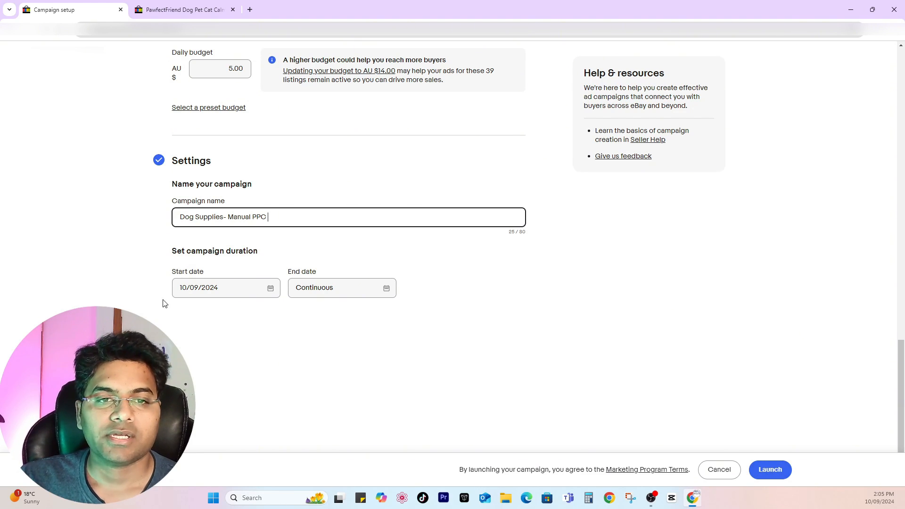
pyautogui.moveTo(186, 222); pyautogui.dragTo(311, 219)
pyautogui.click(328, 223)
pyautogui.scroll(10, 499, 307)
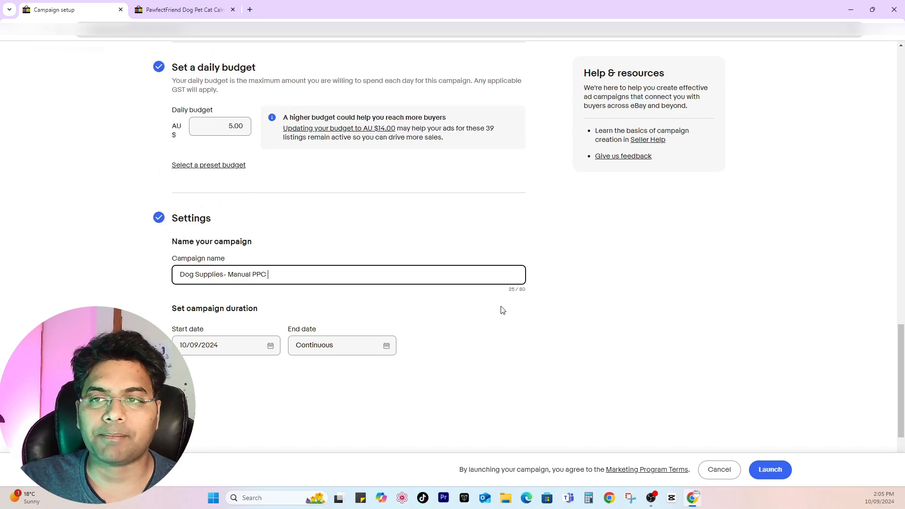
# Leave the campaign setup without launching, and open the Priority - Dog Beds campaign from the dashboard to review its details
pyautogui.click(720, 470)
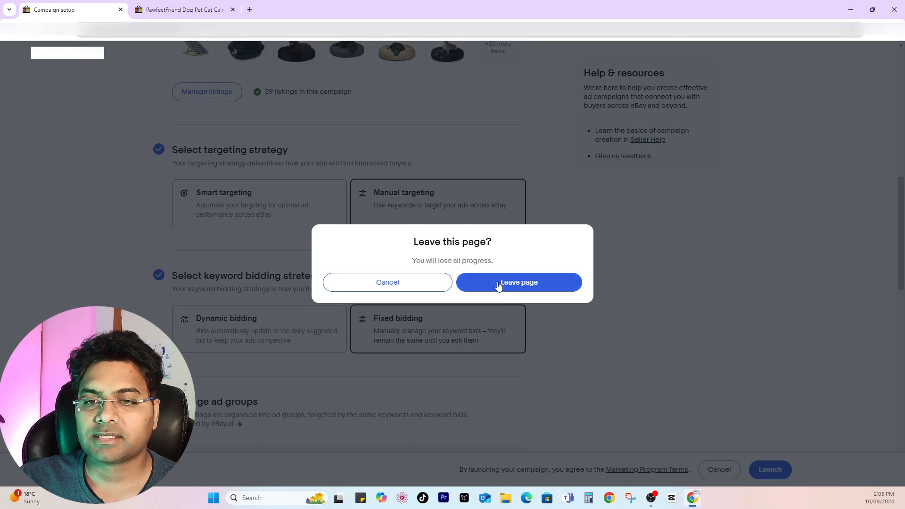
pyautogui.click(497, 284)
pyautogui.moveTo(318, 212); pyautogui.dragTo(291, 218)
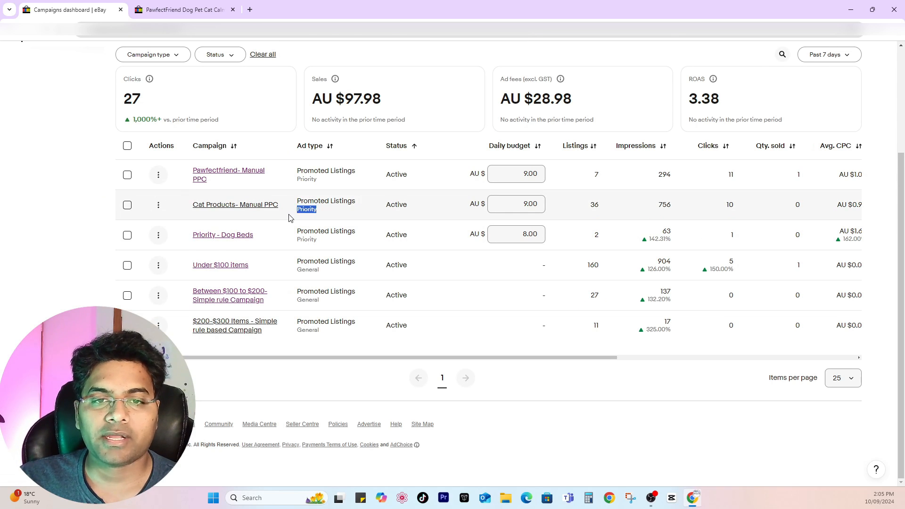
pyautogui.click(254, 242)
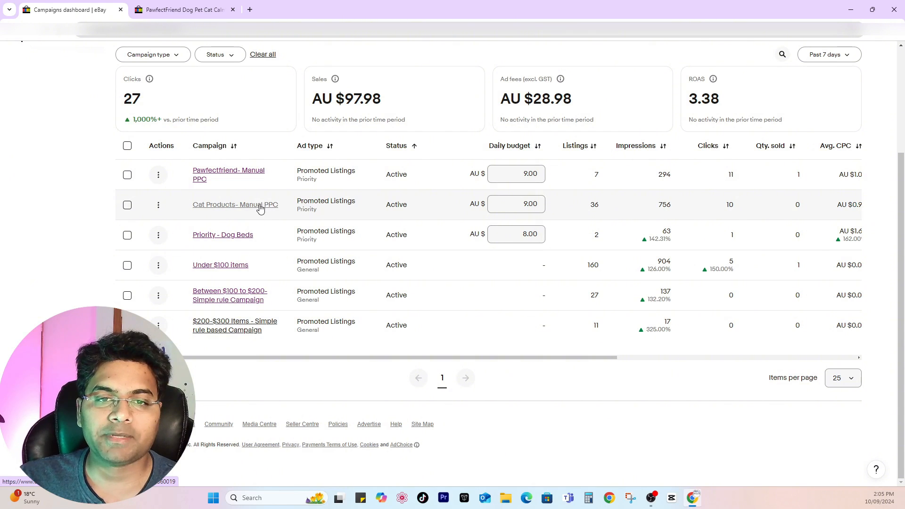
pyautogui.click(243, 236)
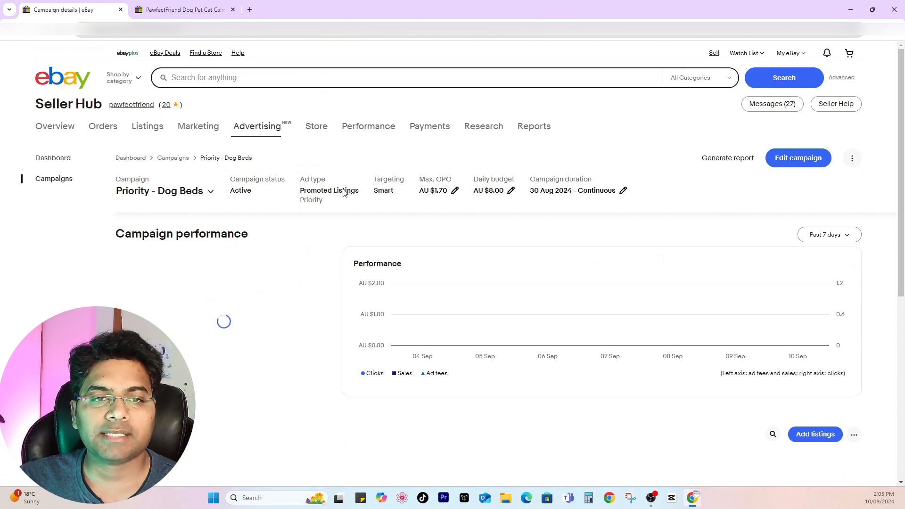
pyautogui.scroll(-5, 491, 191)
pyautogui.scroll(5, 491, 192)
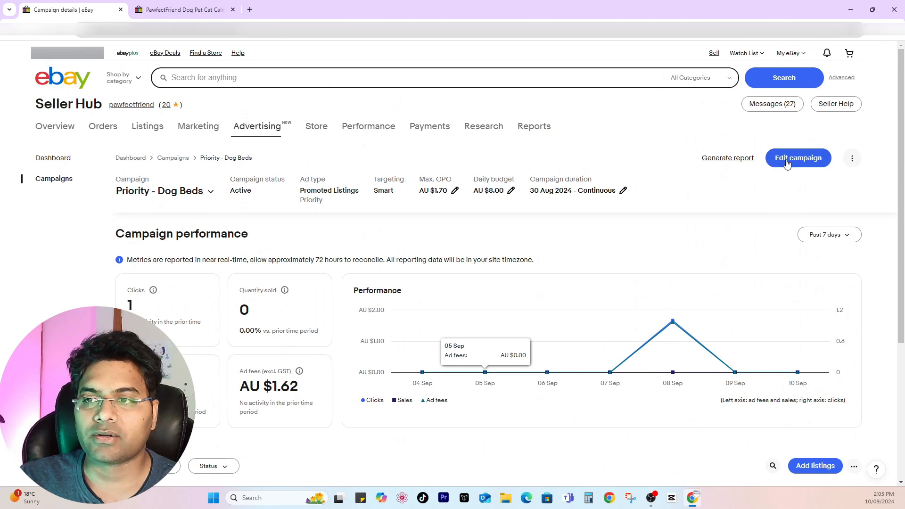
# Open the Priority - Dog Beds campaign for editing and examine its targeting strategy and daily budget
pyautogui.click(802, 155)
pyautogui.scroll(-2, 313, 177)
pyautogui.scroll(-3, 311, 180)
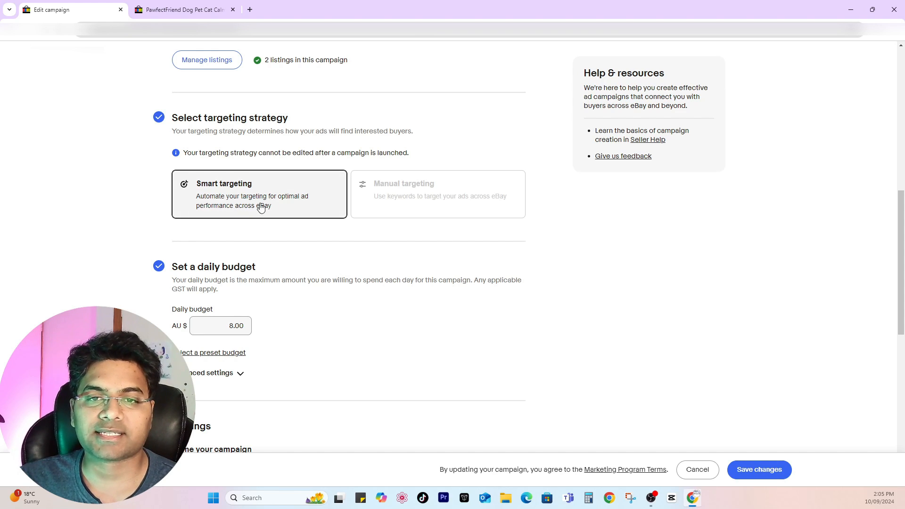
# Leave the Priority - Dog Beds editor without saving and review the campaign's performance and listings
pyautogui.click(693, 470)
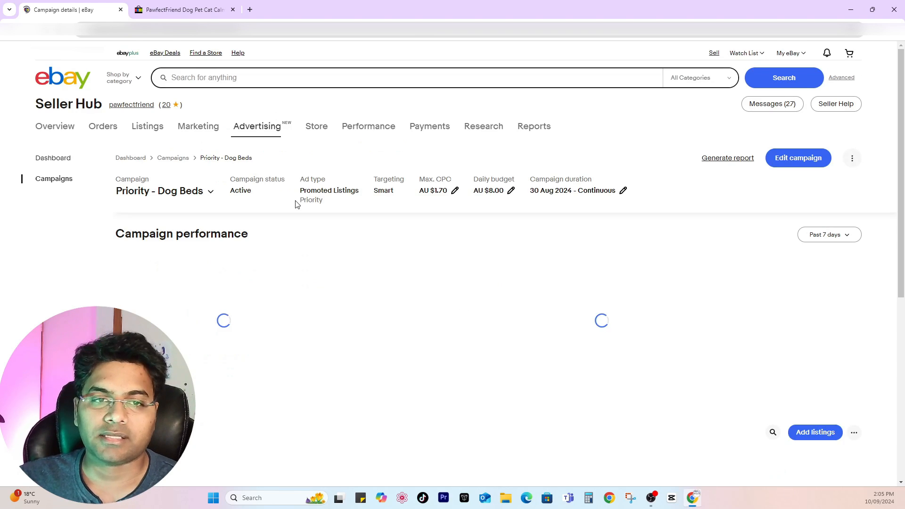
pyautogui.scroll(-4, 551, 347)
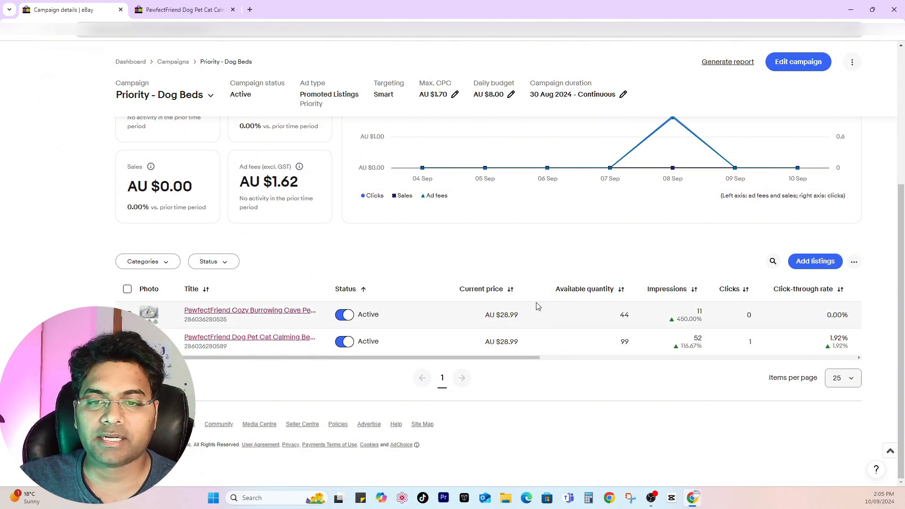
pyautogui.scroll(4, 47, 161)
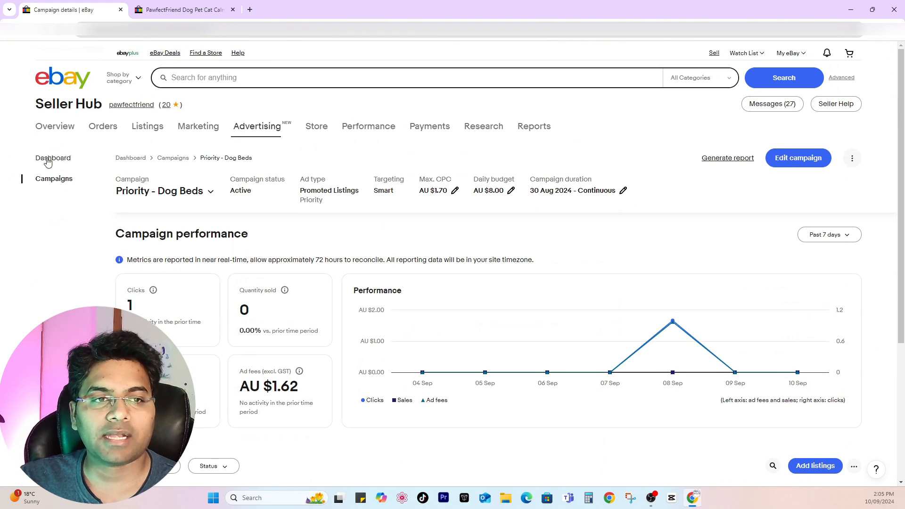
# Return to the campaigns list and examine the impressions, clicks and quantity sold for the Pawfectfriend- Manual PPC campaign
pyautogui.click(57, 184)
pyautogui.scroll(-3, 283, 202)
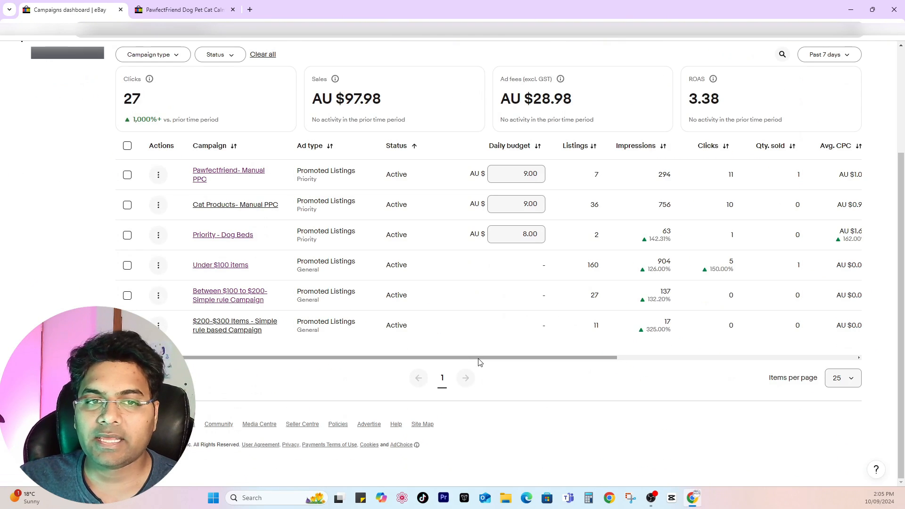
pyautogui.hscroll(2, 479, 363)
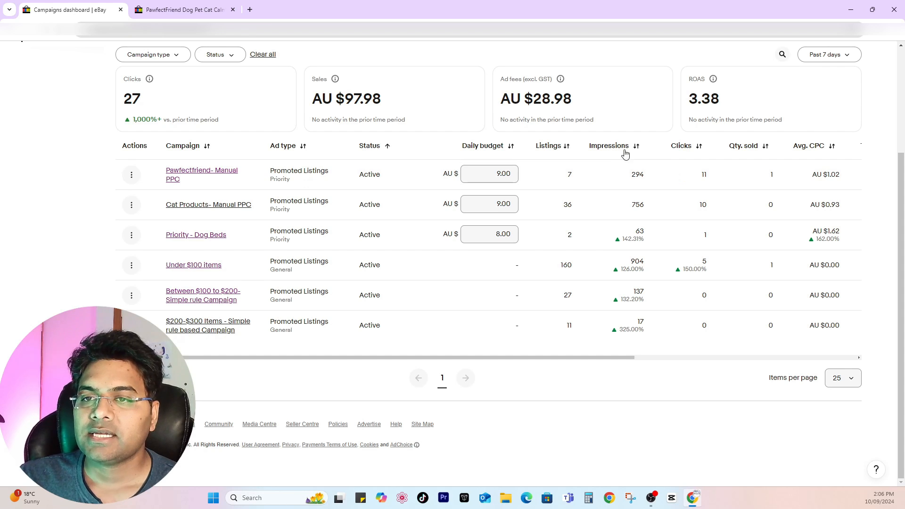
pyautogui.moveTo(635, 176); pyautogui.dragTo(647, 177)
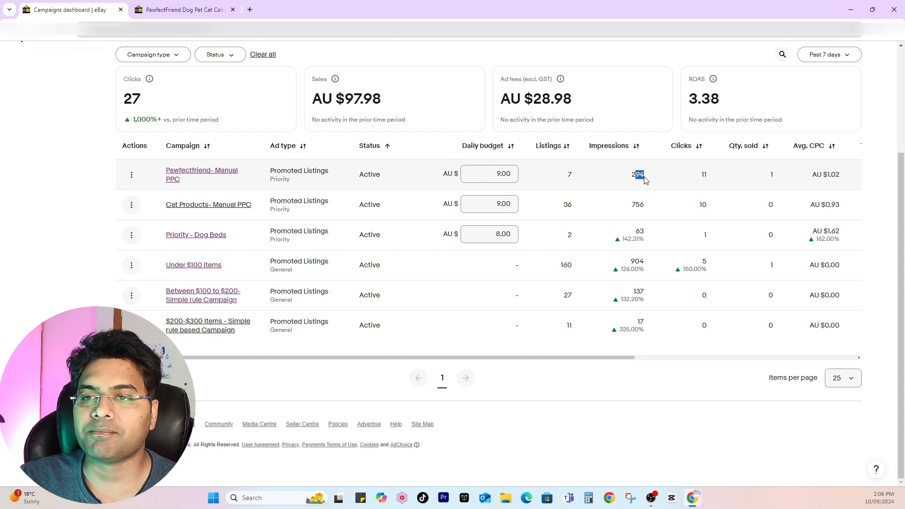
pyautogui.doubleClick(701, 178)
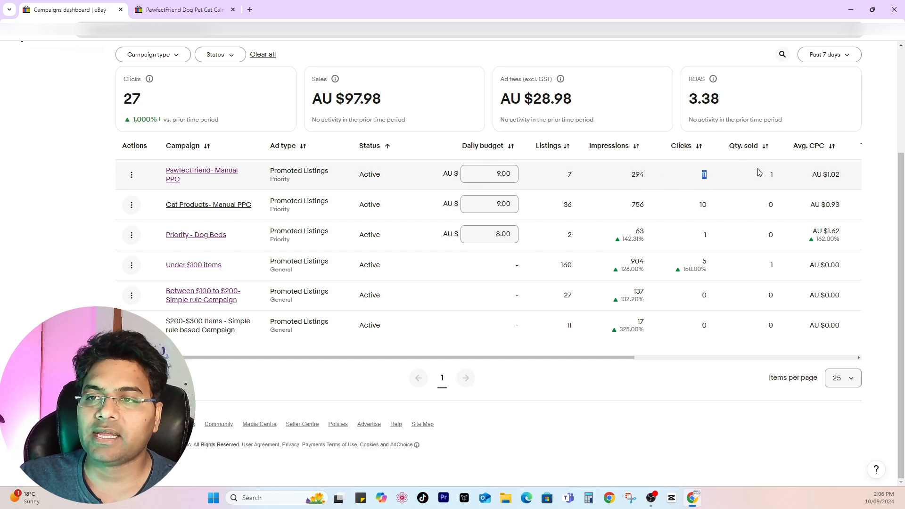
pyautogui.click(774, 177)
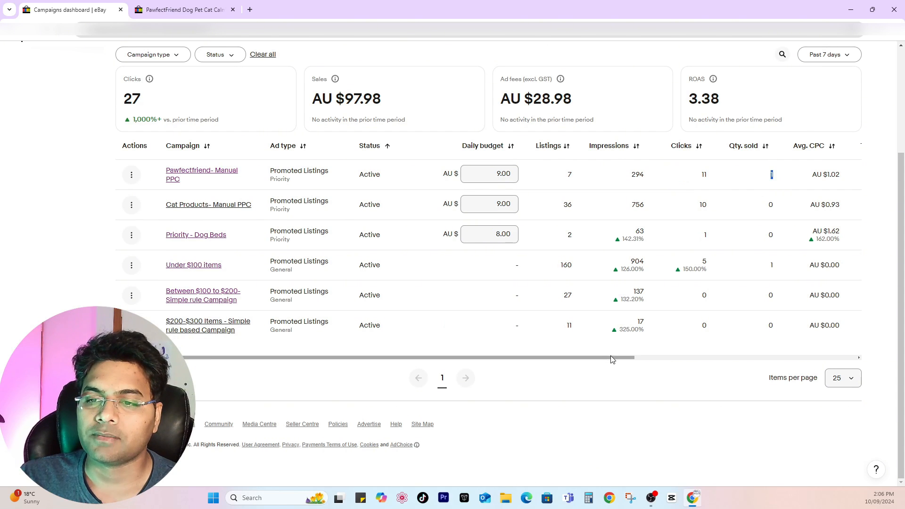
pyautogui.moveTo(619, 364); pyautogui.dragTo(632, 391)
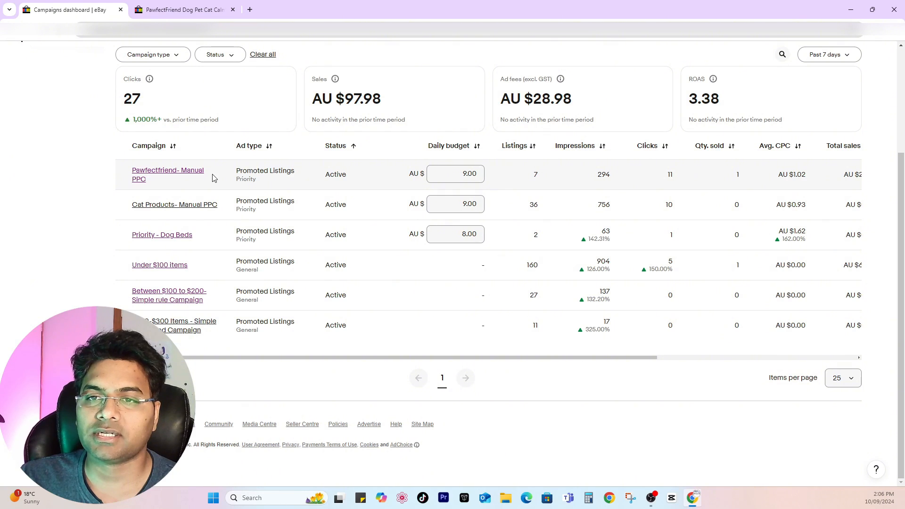
# Examine the total sales, ad fees and ROAS of the Pawfectfriend- Manual PPC campaign
pyautogui.moveTo(657, 360); pyautogui.dragTo(788, 373)
pyautogui.tripleClick(665, 173)
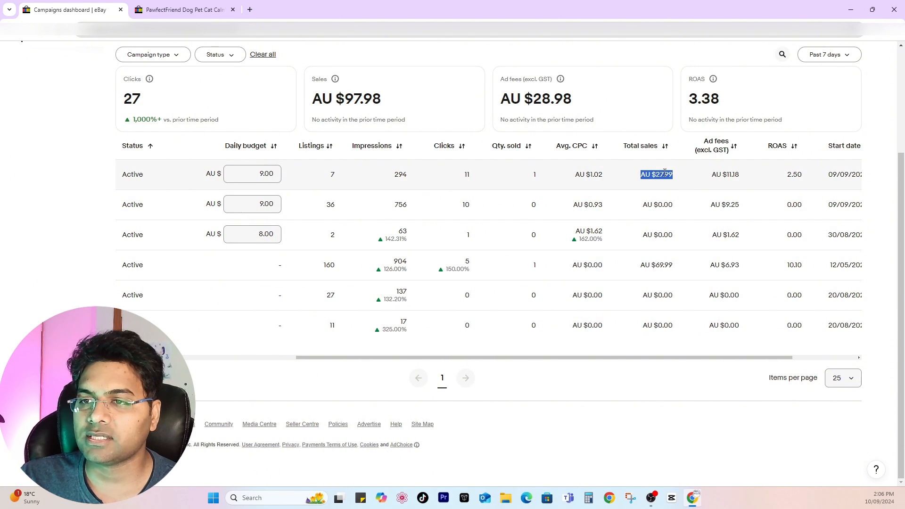
pyautogui.click(732, 176)
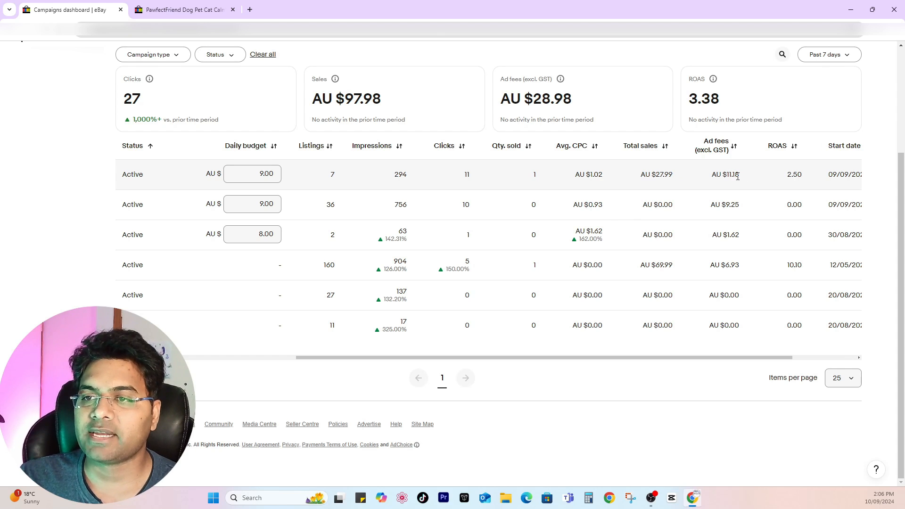
pyautogui.doubleClick(738, 176)
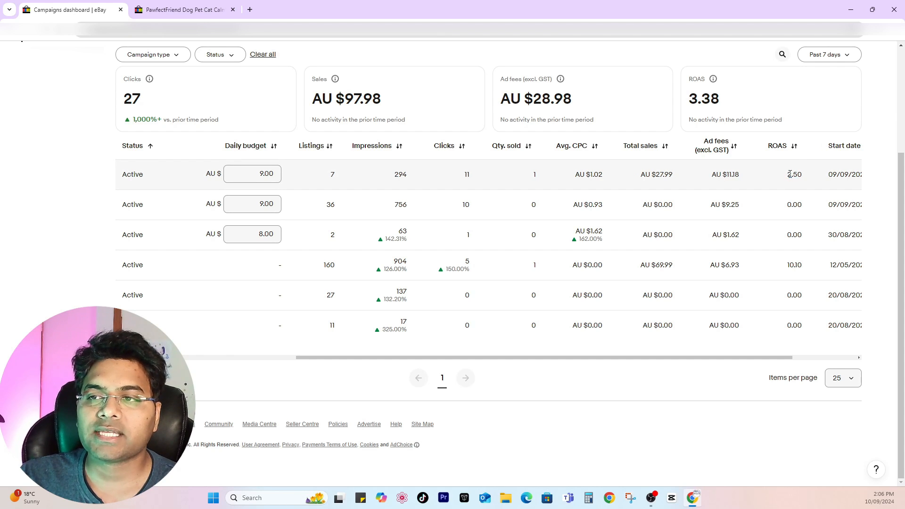
pyautogui.doubleClick(793, 175)
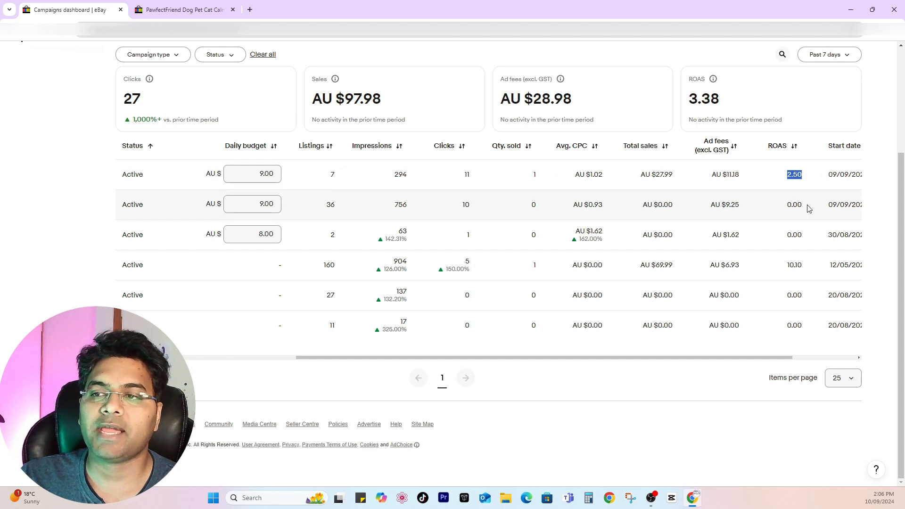
pyautogui.click(801, 175)
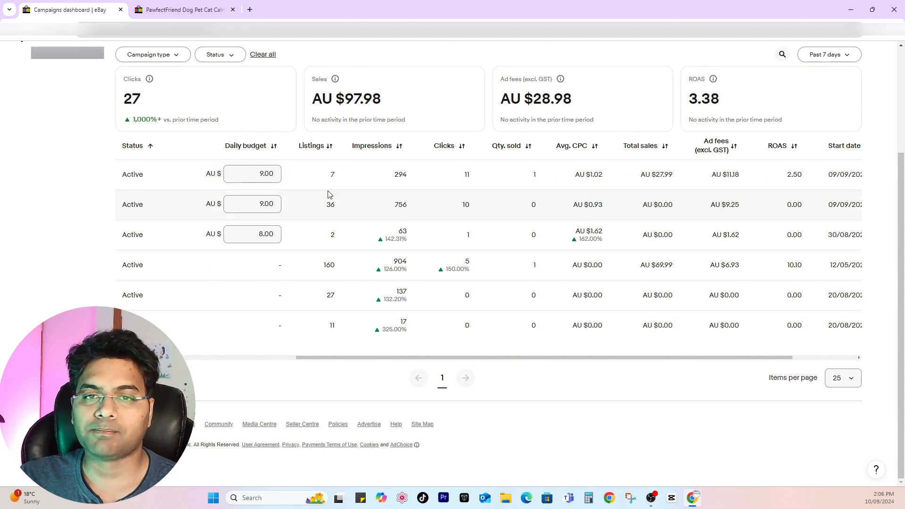
# Open the Pawfectfriend- Manual PPC campaign and compare its listings' performance, sorted by most clicks
pyautogui.hscroll(-1, 730, 362)
pyautogui.hscroll(-5, 731, 362)
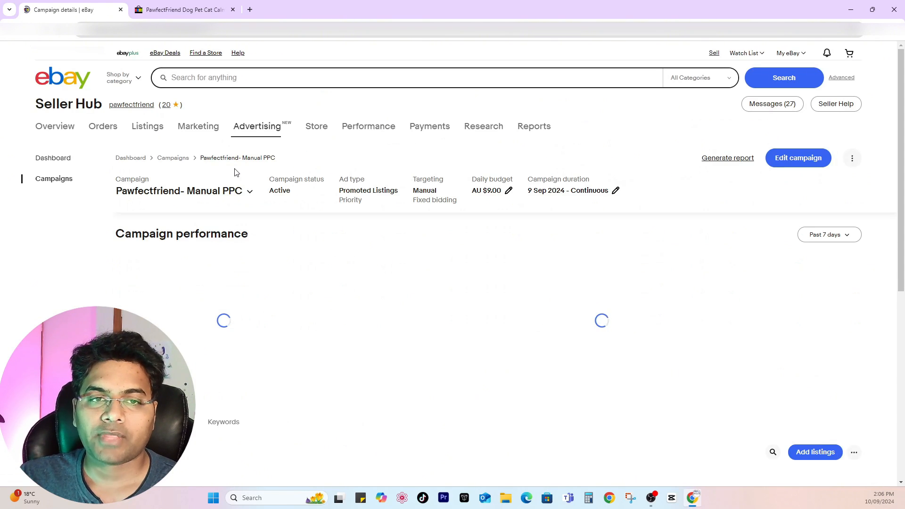
pyautogui.scroll(-1, 566, 276)
pyautogui.scroll(-5, 567, 276)
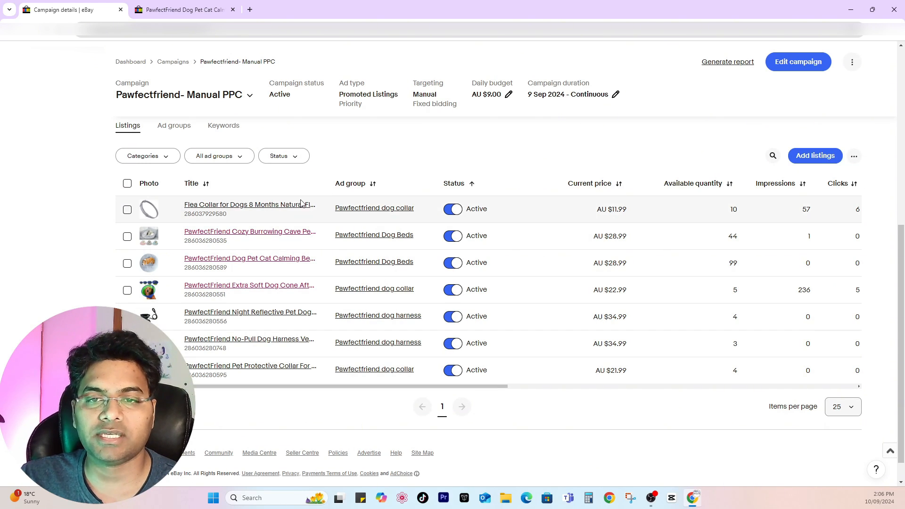
pyautogui.moveTo(507, 387); pyautogui.dragTo(724, 410)
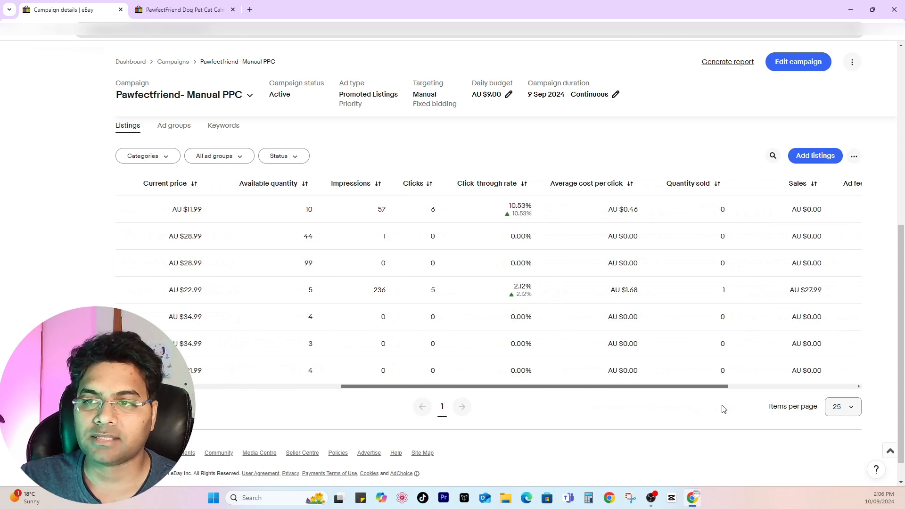
pyautogui.click(404, 185)
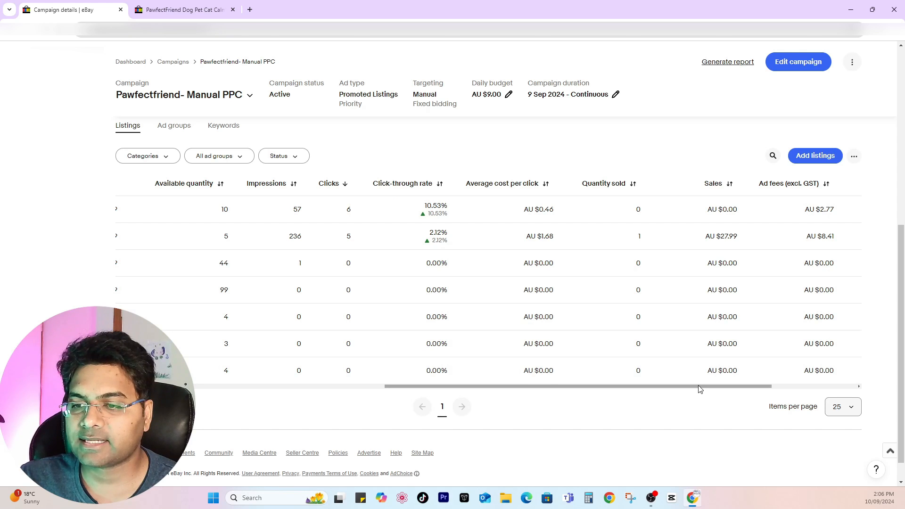
pyautogui.moveTo(700, 389); pyautogui.dragTo(784, 392)
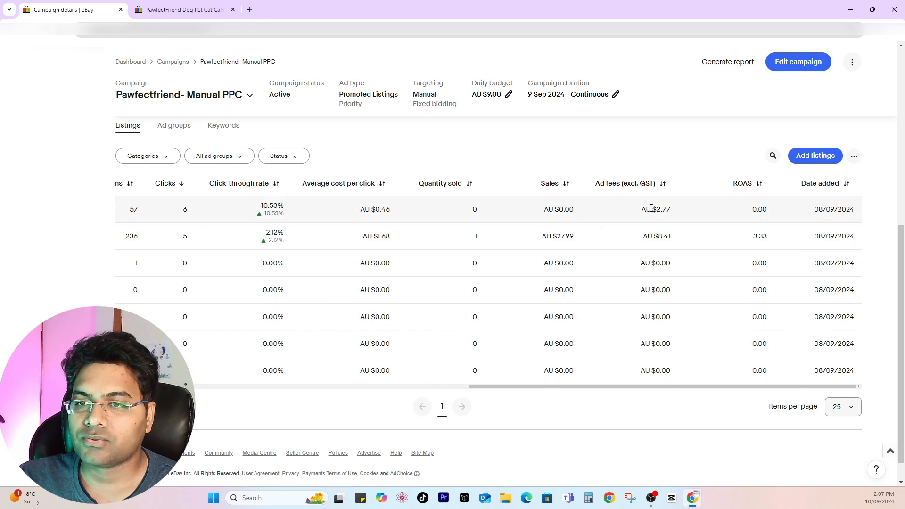
pyautogui.moveTo(671, 390); pyautogui.dragTo(447, 390)
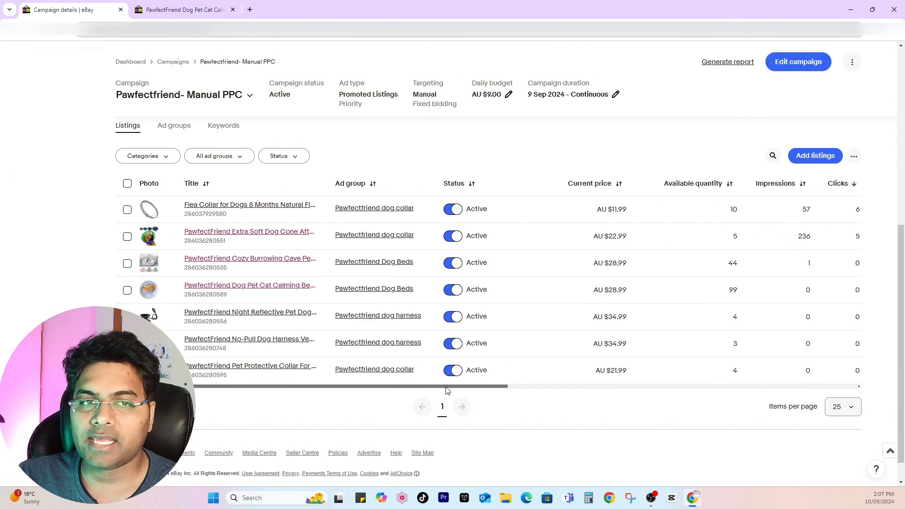
# Review the campaign's ad groups, and show its keywords filtered to only the Pawfectfriend dog collar ad group
pyautogui.click(184, 128)
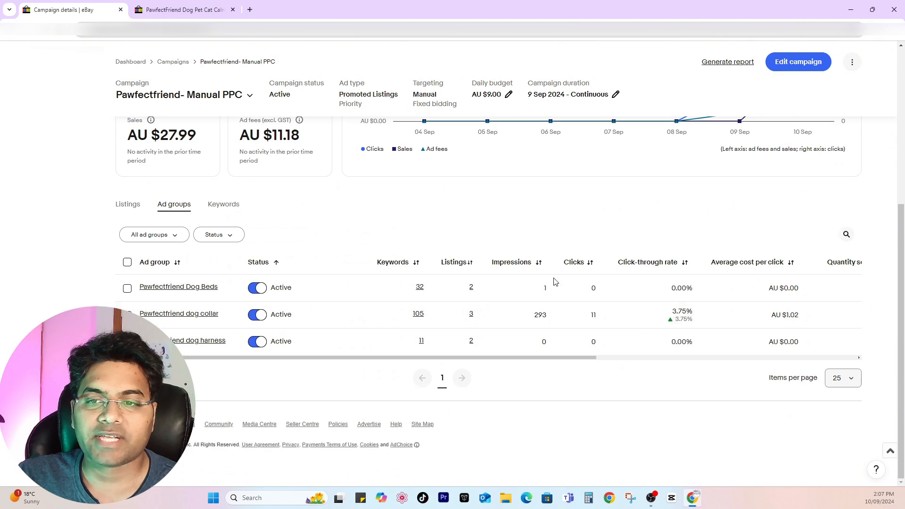
pyautogui.moveTo(595, 362)
pyautogui.mouseDown()
pyautogui.moveTo(653, 364)
pyautogui.moveTo(595, 365)
pyautogui.mouseUp()
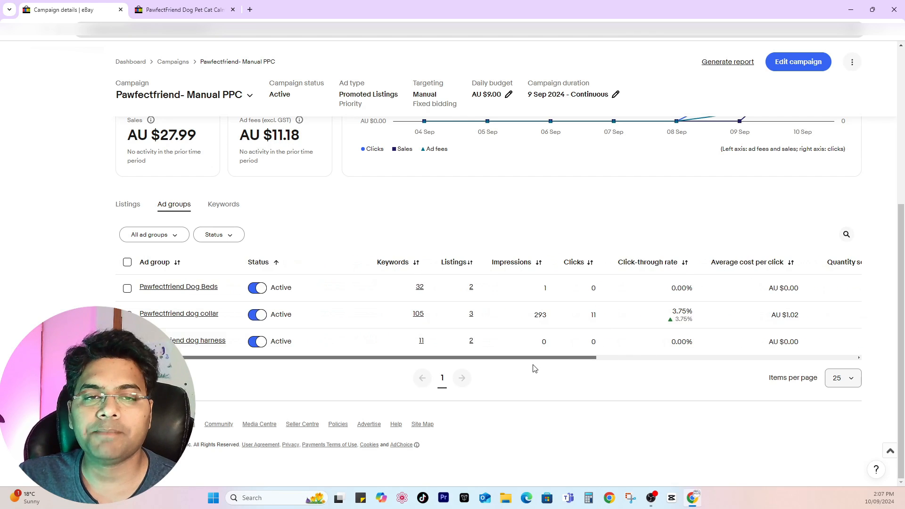
pyautogui.click(221, 208)
pyautogui.scroll(-2, 220, 156)
pyautogui.click(157, 141)
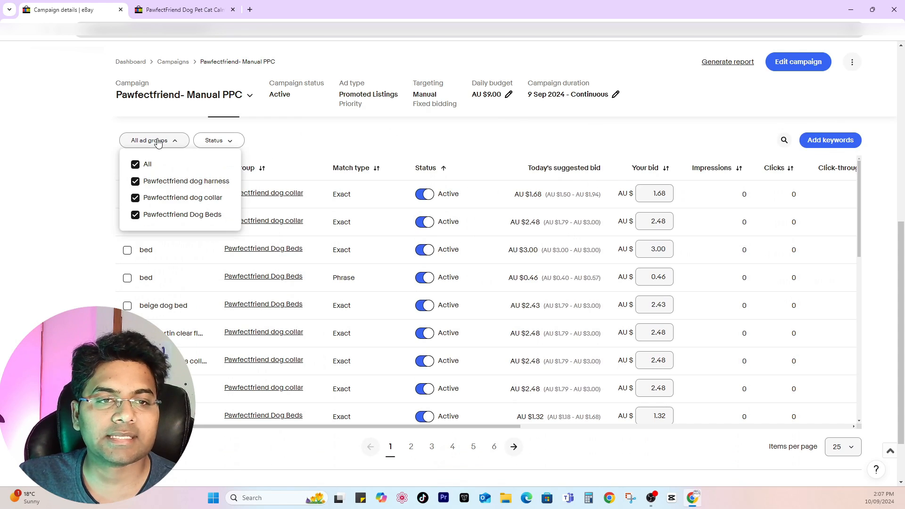
pyautogui.click(142, 164)
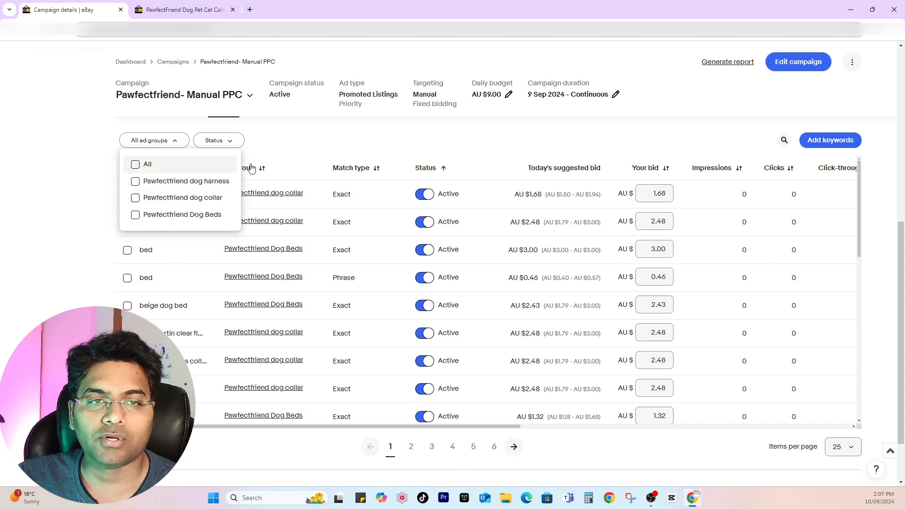
pyautogui.click(136, 198)
# Sort the keywords by highest ad fees and compare the top keyword's sales with its ad fees
pyautogui.moveTo(511, 430); pyautogui.dragTo(778, 454)
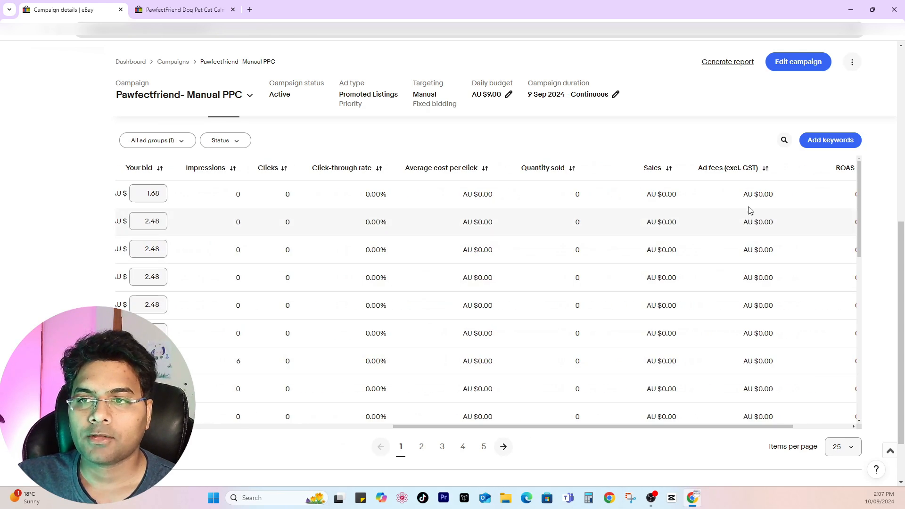
pyautogui.click(731, 168)
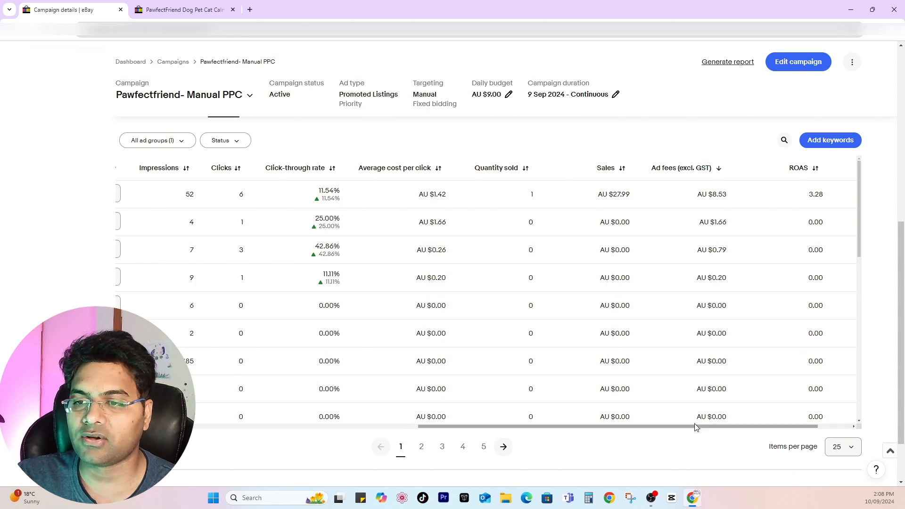
pyautogui.moveTo(714, 197); pyautogui.dragTo(731, 197)
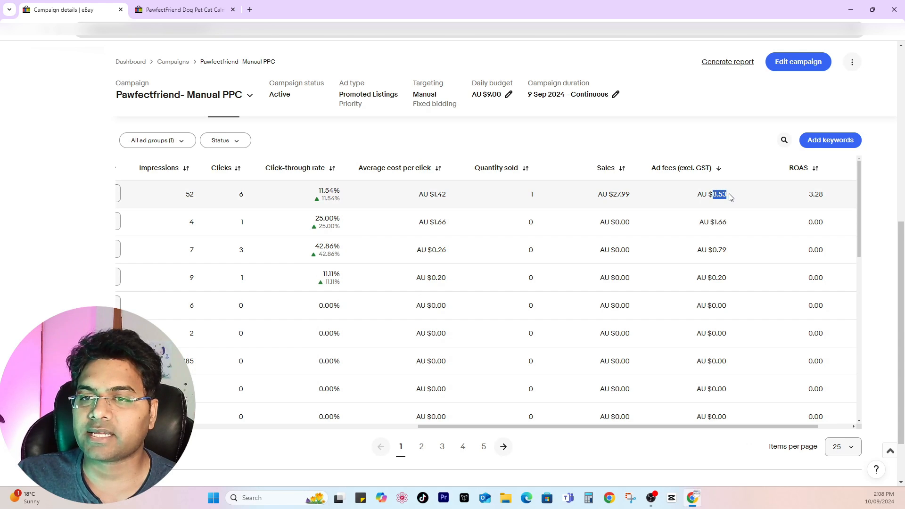
pyautogui.click(727, 196)
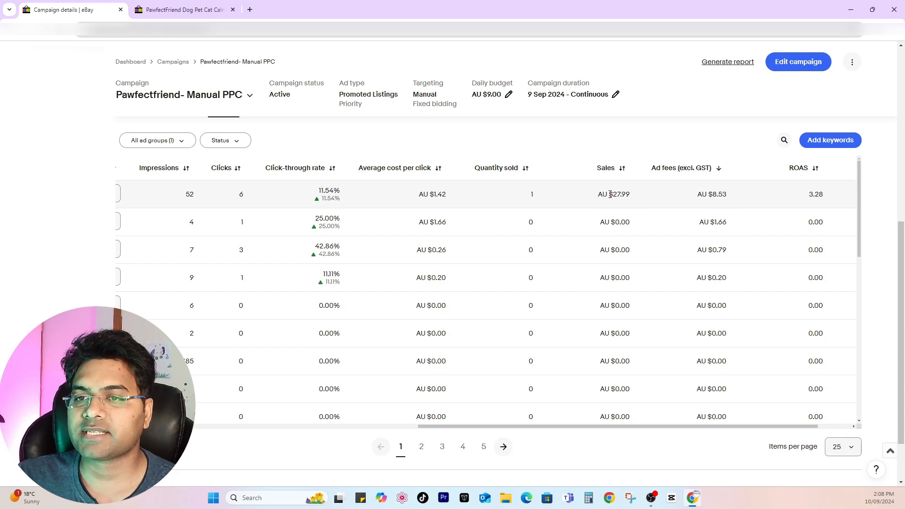
pyautogui.moveTo(611, 195); pyautogui.dragTo(631, 195)
pyautogui.click(726, 194)
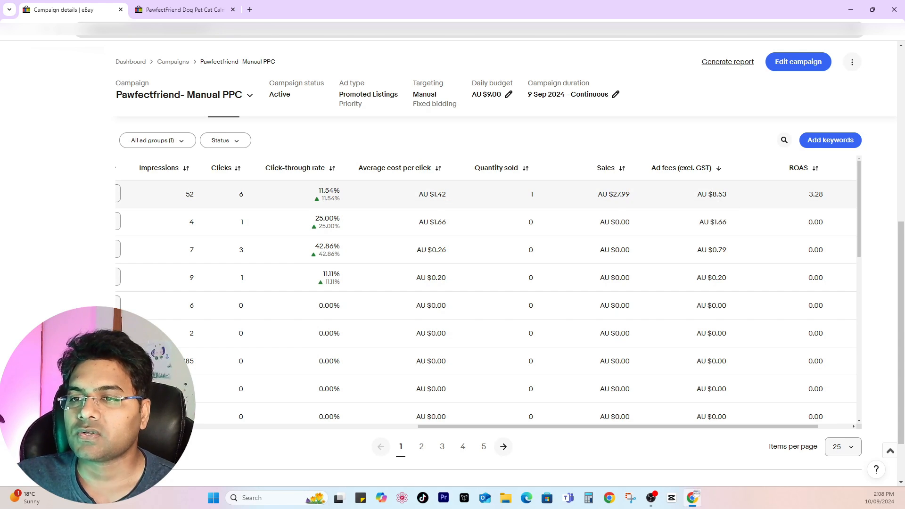
pyautogui.moveTo(709, 194); pyautogui.dragTo(728, 194)
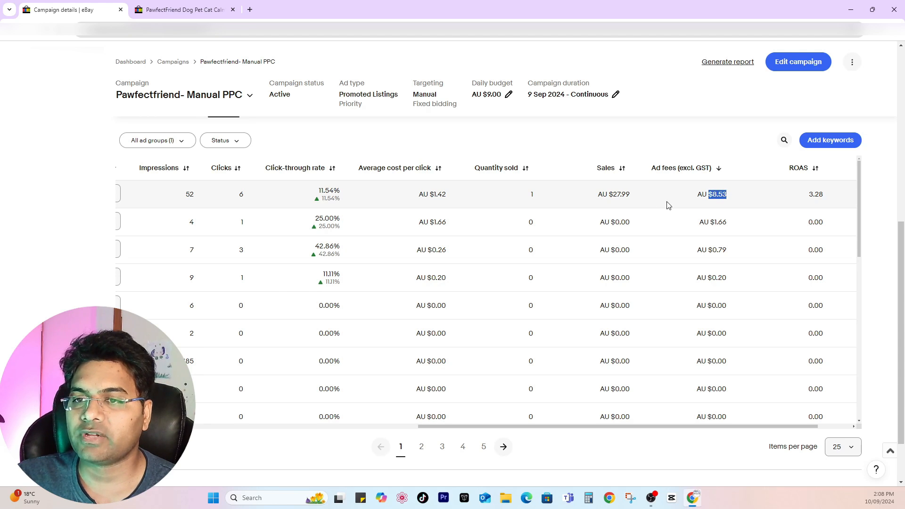
pyautogui.click(623, 195)
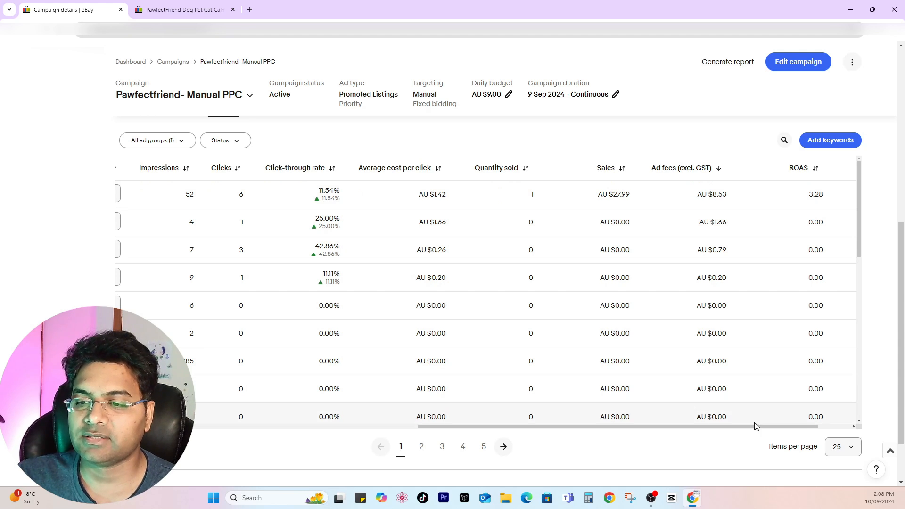
# Switch the broad-match "dog" keyword off and reactivate it
pyautogui.moveTo(757, 427); pyautogui.dragTo(532, 427)
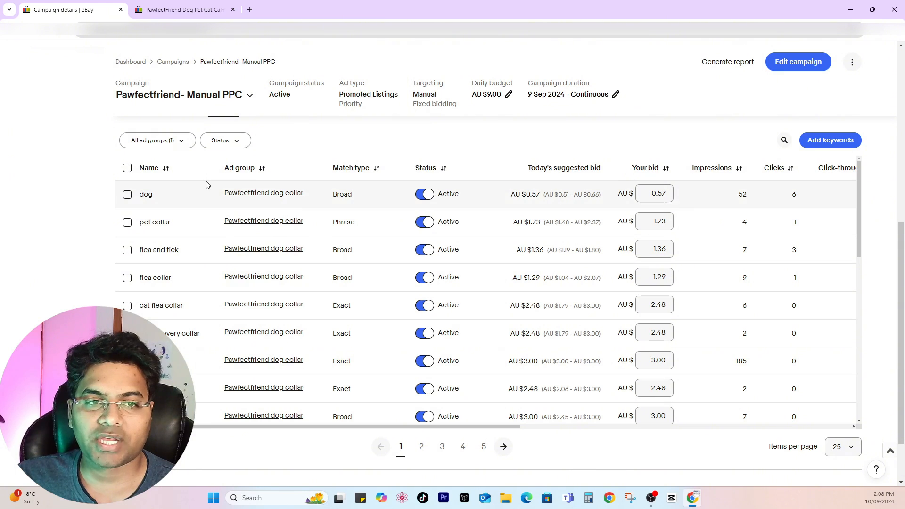
pyautogui.click(426, 195)
pyautogui.click(426, 195)
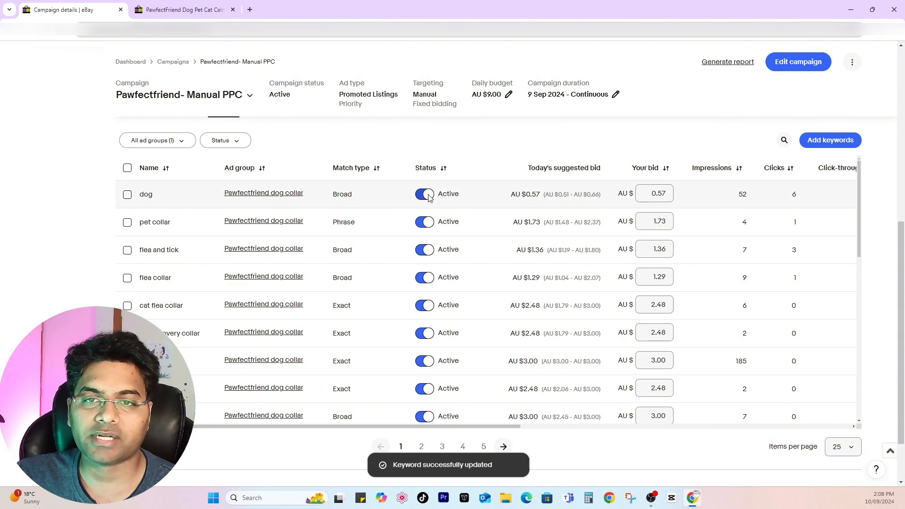
# Try to lower the broad-match "dog" keyword's bid to AU $0.2
pyautogui.moveTo(652, 194); pyautogui.dragTo(670, 193)
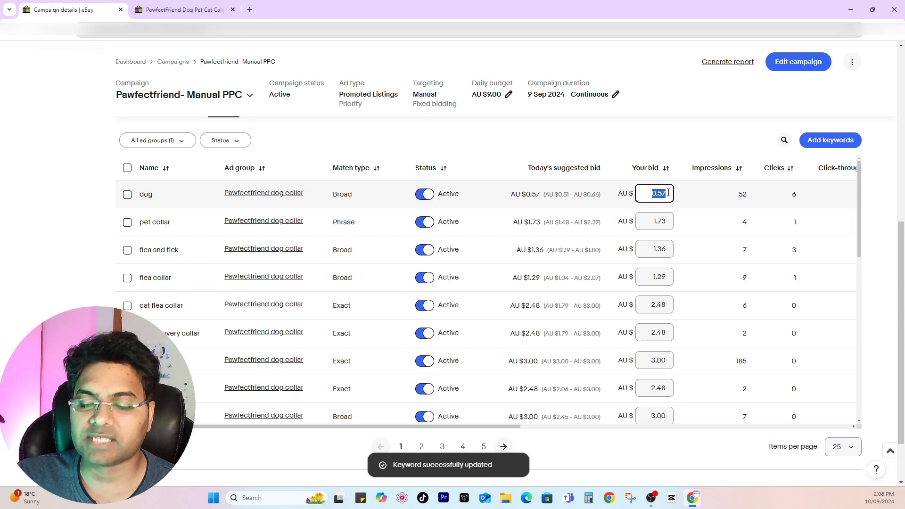
pyautogui.write('0.2')
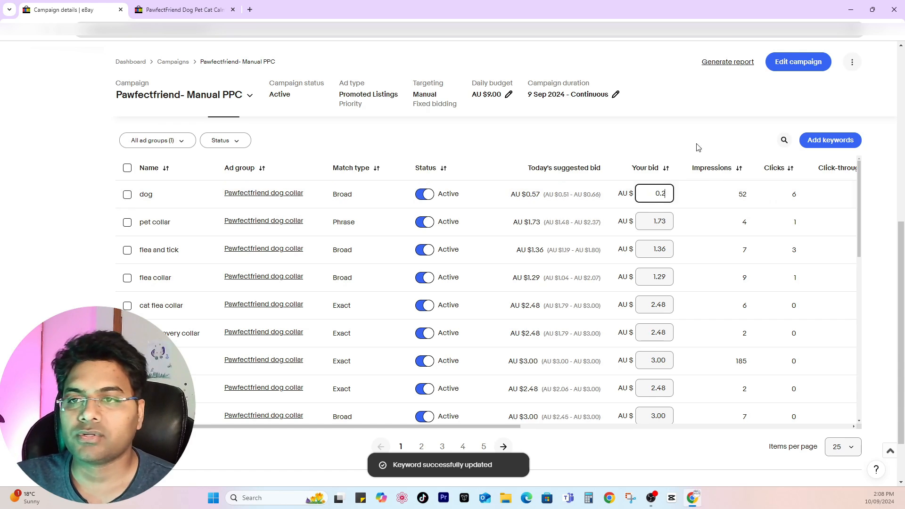
pyautogui.press('Return')
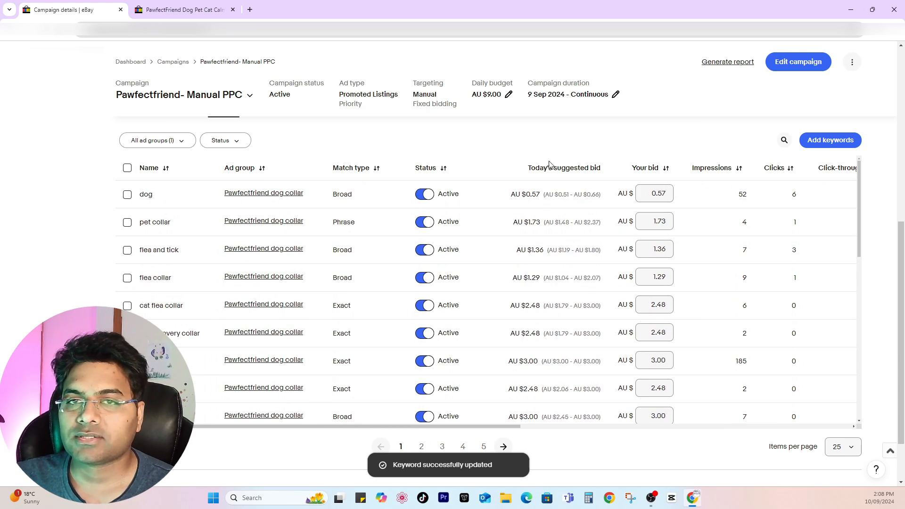
# Open the Pawfectfriend- Manual PPC campaign for editing and open its Pawfectfriend dog collar ad group for manual changes
pyautogui.scroll(3, 263, 169)
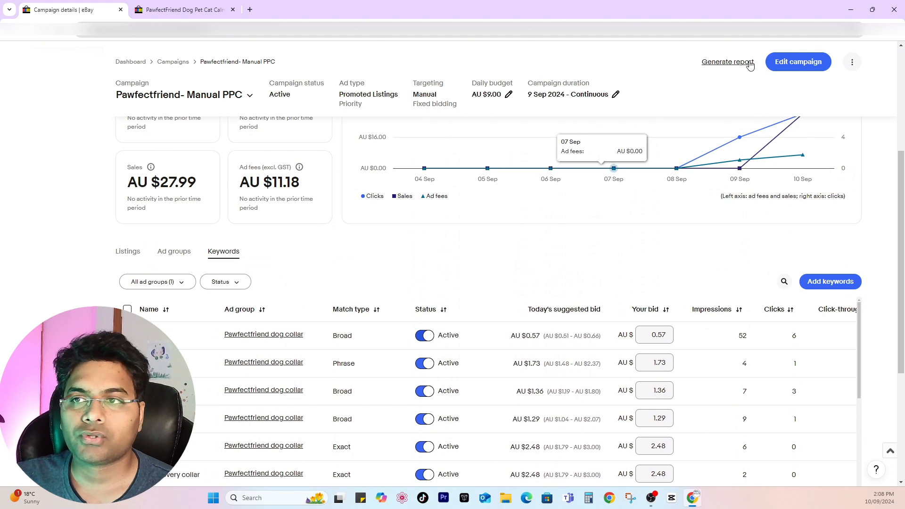
pyautogui.click(799, 61)
pyautogui.scroll(-4, 249, 262)
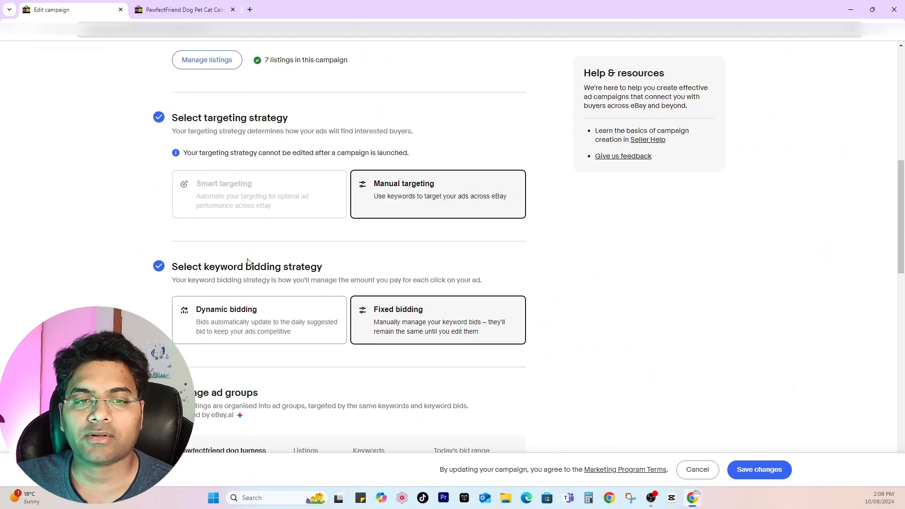
pyautogui.scroll(-5, 247, 261)
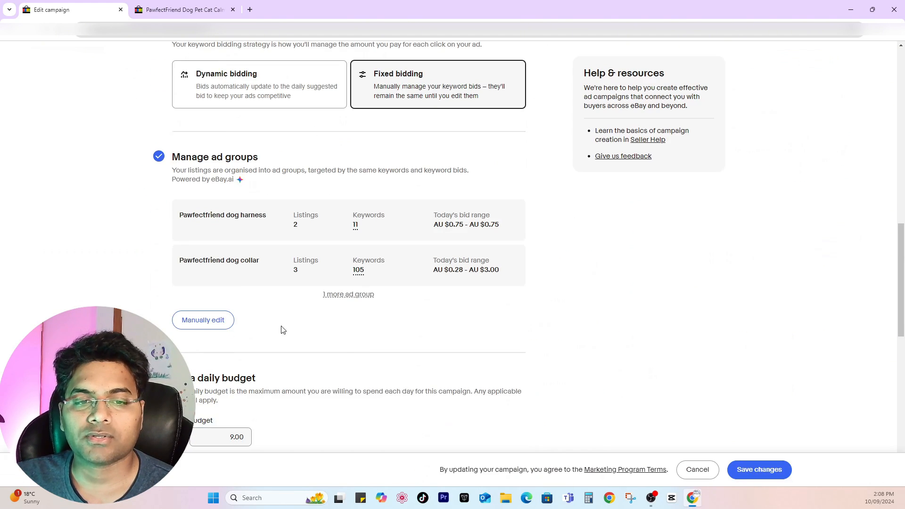
pyautogui.click(206, 315)
pyautogui.click(724, 213)
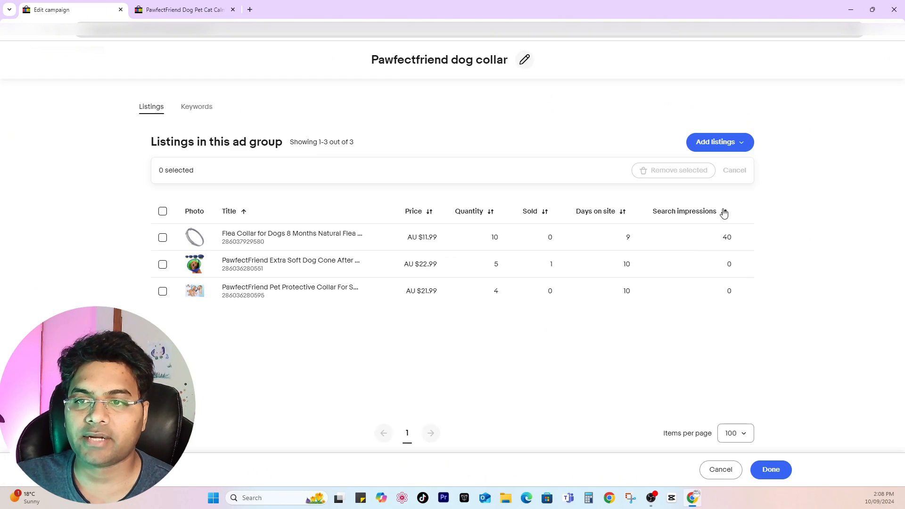
# Bulk update the dog collar ad group's targeted keyword bids to today's suggested bids and finish editing the group
pyautogui.click(193, 110)
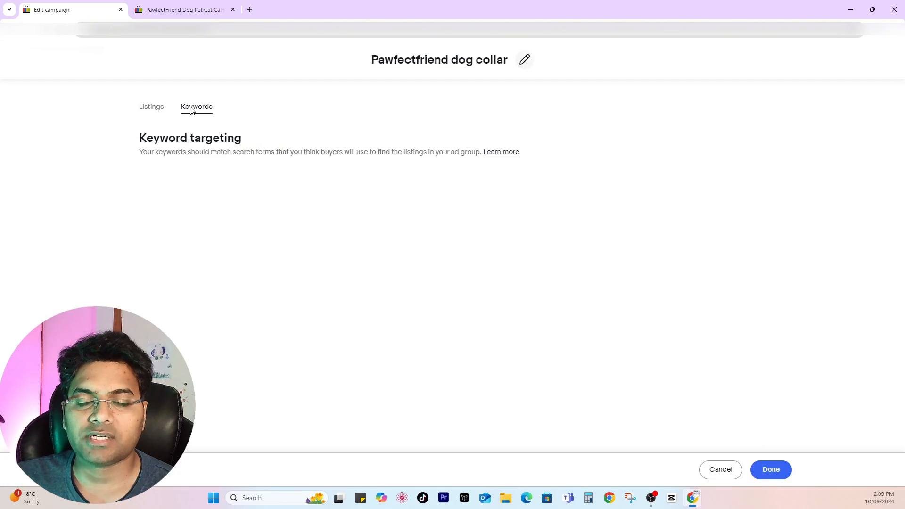
pyautogui.scroll(-1, 420, 229)
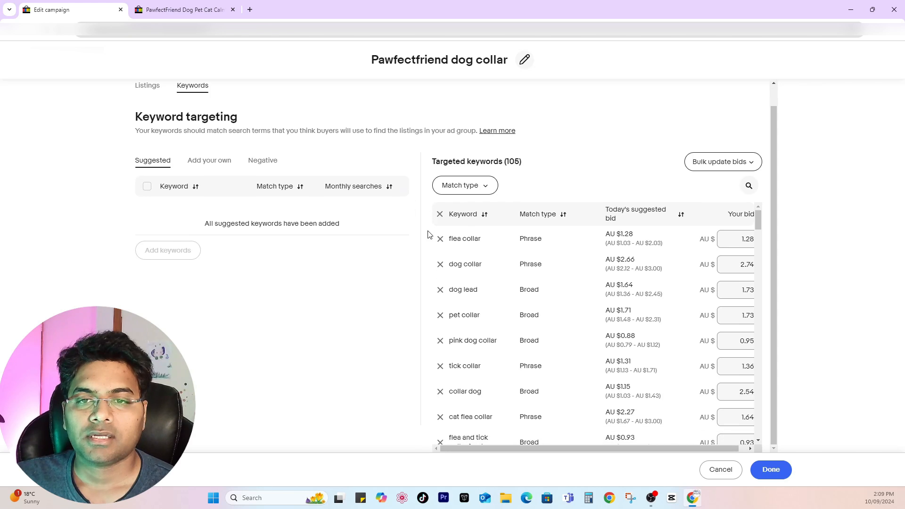
pyautogui.click(724, 162)
pyautogui.click(708, 184)
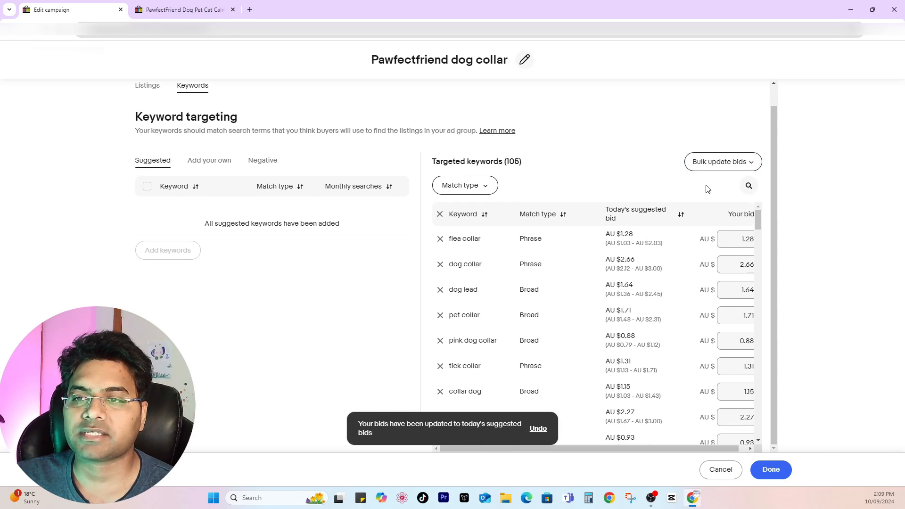
pyautogui.click(771, 469)
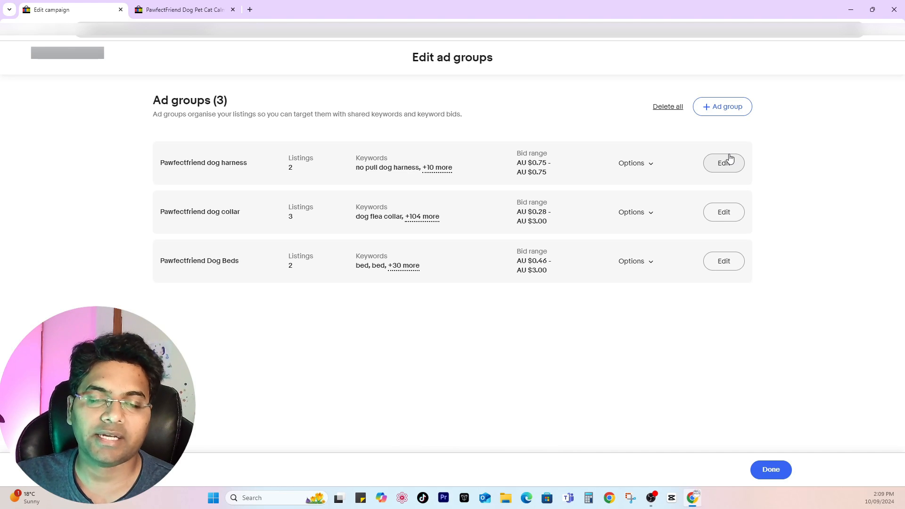
# Bulk update the Pawfectfriend dog harness ad group's keyword bids to today's suggested bids and finish editing the group
pyautogui.click(726, 163)
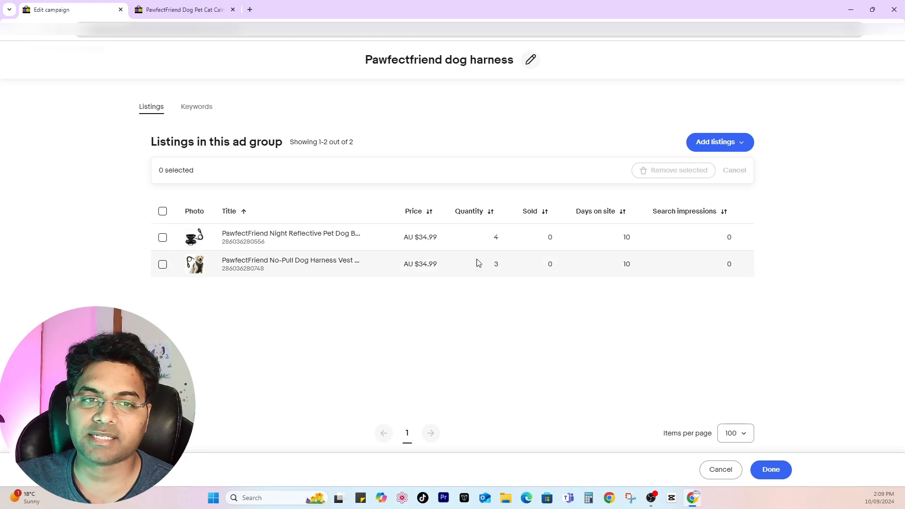
pyautogui.click(196, 106)
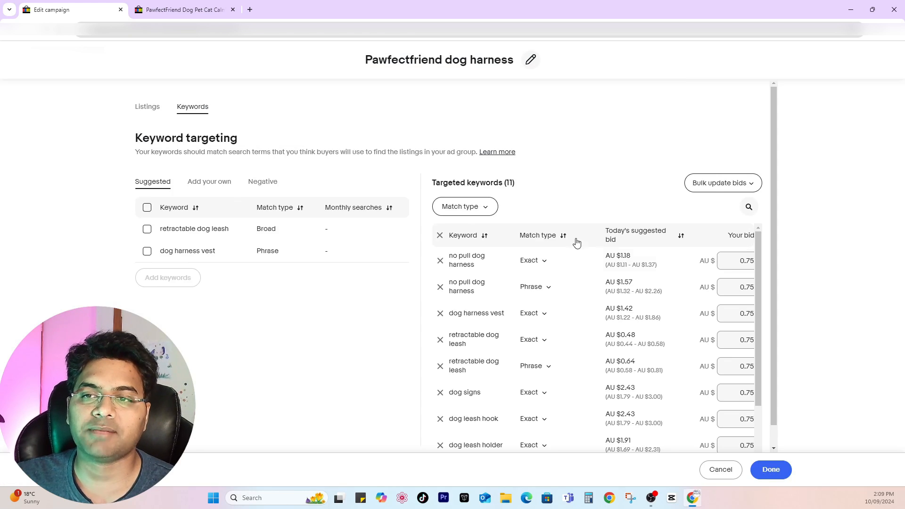
pyautogui.click(719, 188)
pyautogui.click(716, 205)
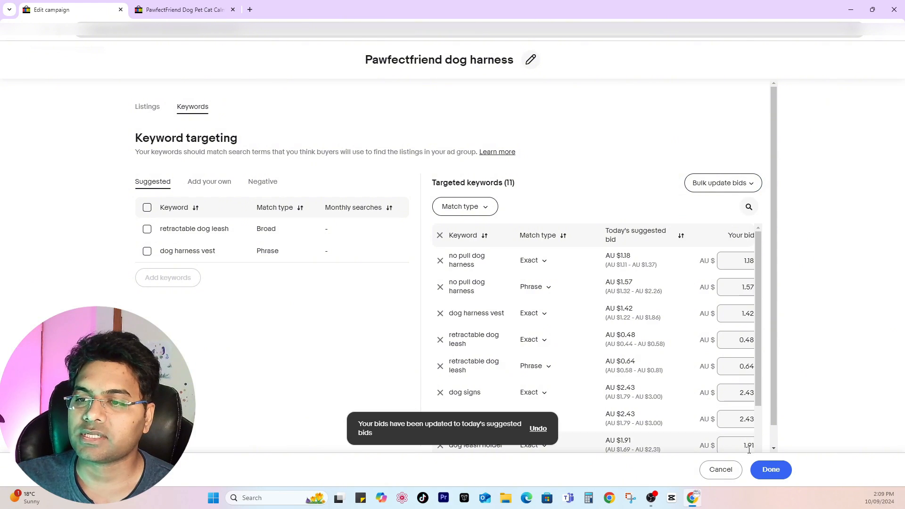
pyautogui.click(769, 473)
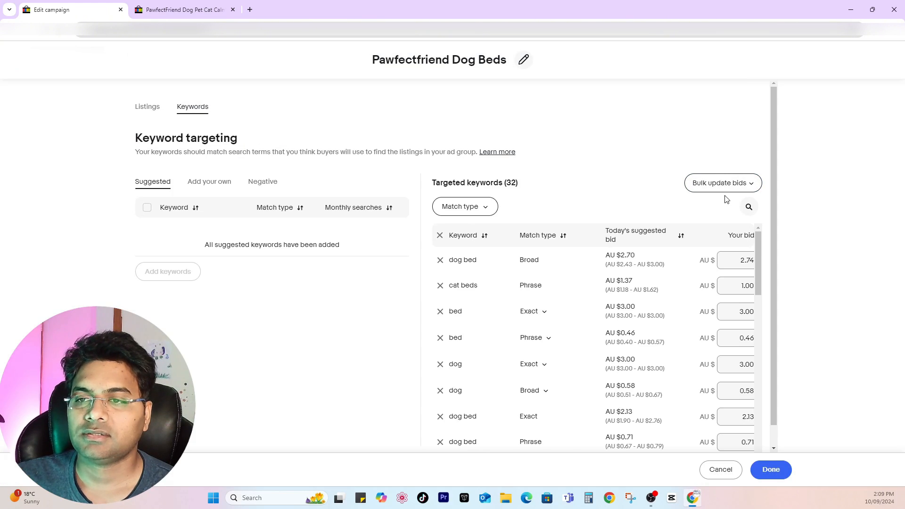
# Bulk update the Pawfectfriend Dog Beds ad group's keyword bids to today's suggested bids and save the campaign changes
pyautogui.click(726, 200)
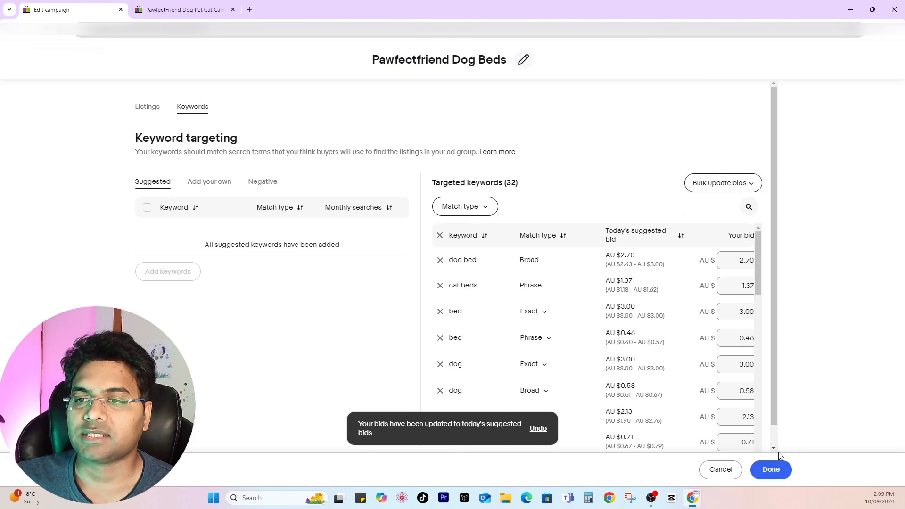
pyautogui.click(781, 478)
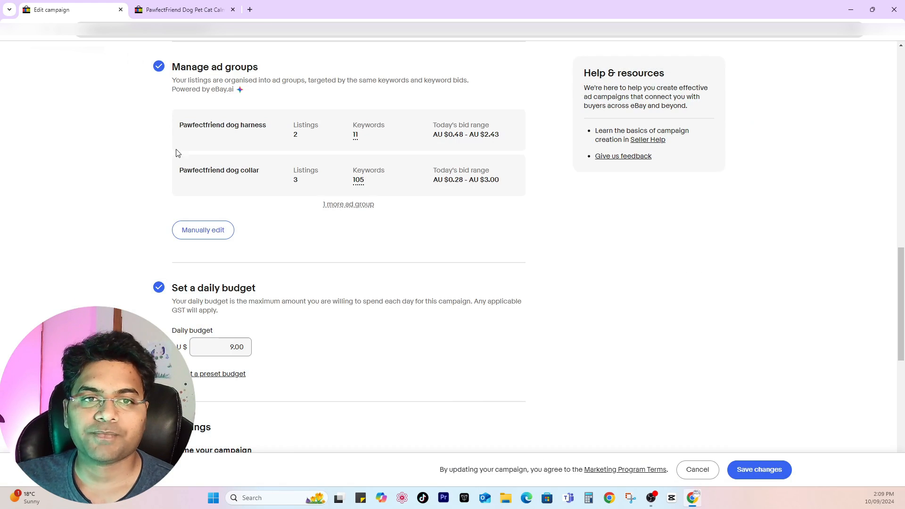
pyautogui.scroll(10, 242, 144)
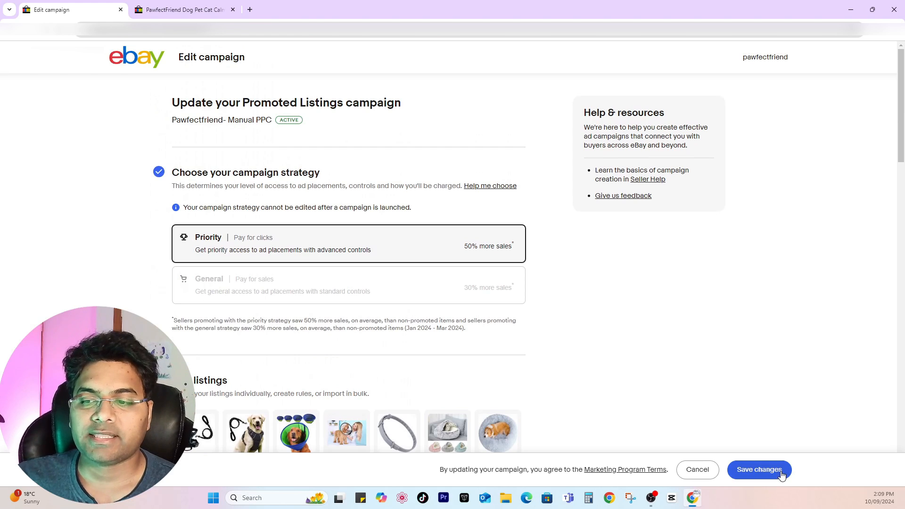
pyautogui.click(785, 470)
# Compare total sales and ad fees across the campaigns, including those of the Pawfectfriend- Manual PPC campaign
pyautogui.scroll(-3, 469, 233)
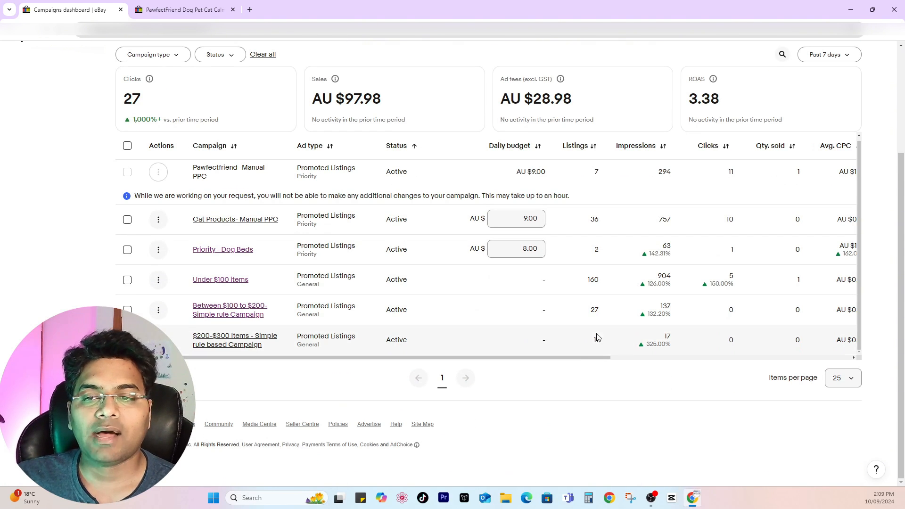
pyautogui.moveTo(588, 360); pyautogui.dragTo(687, 370)
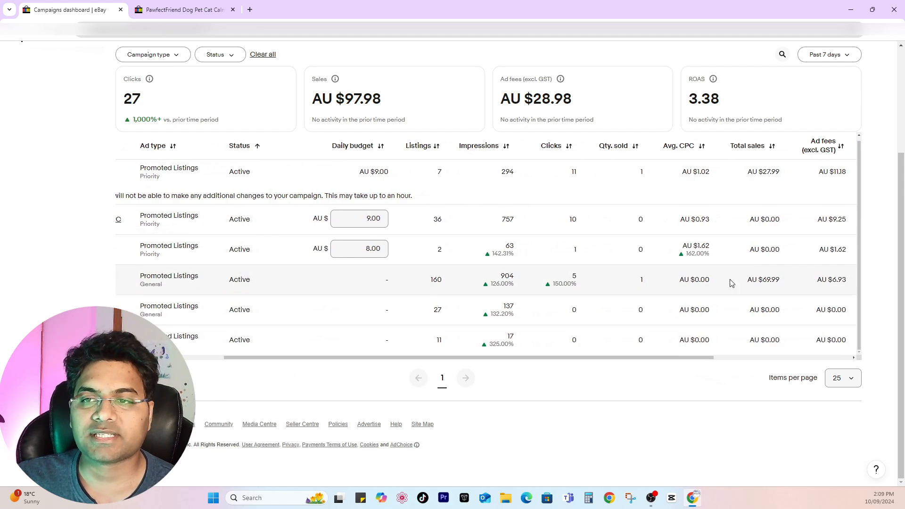
pyautogui.scroll(1, 750, 250)
pyautogui.moveTo(781, 223); pyautogui.dragTo(767, 224)
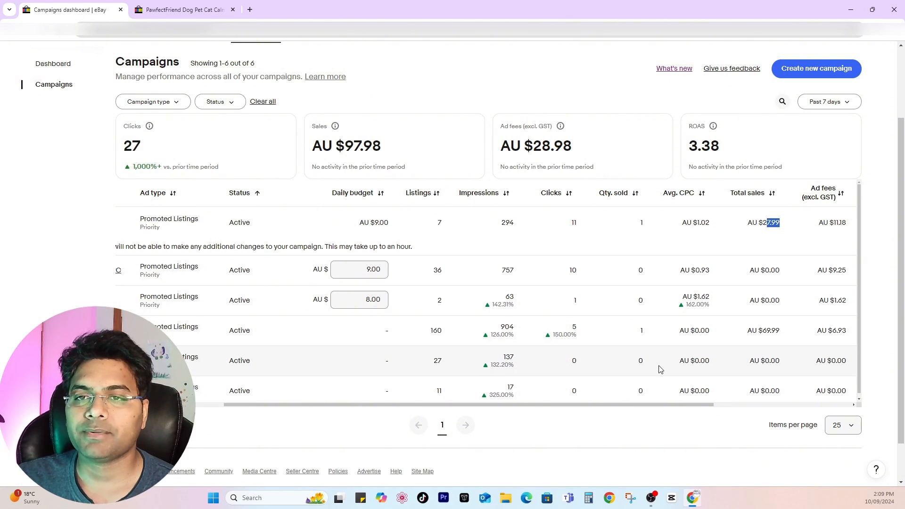
pyautogui.scroll(2, 222, 201)
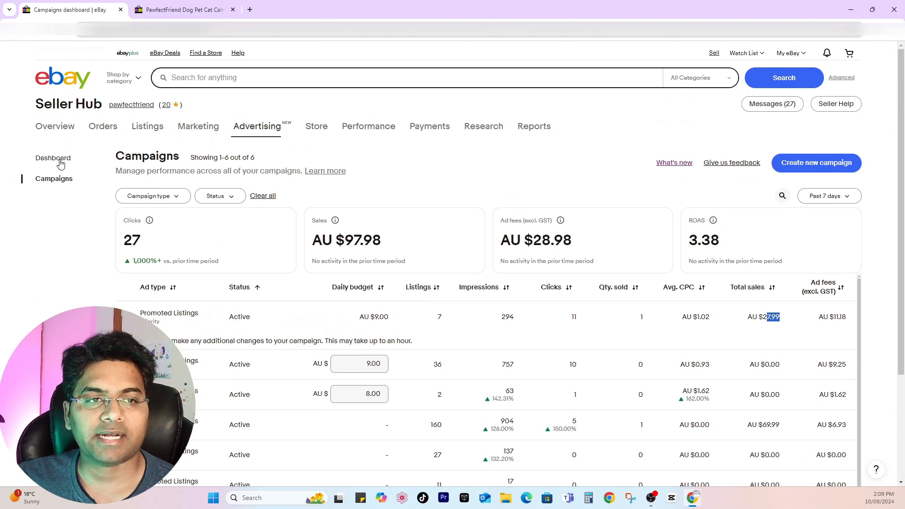
# Review the overall clicks, sales, ad fees and ROAS of all campaigns for the past 7 days
pyautogui.doubleClick(132, 240)
pyautogui.click(621, 204)
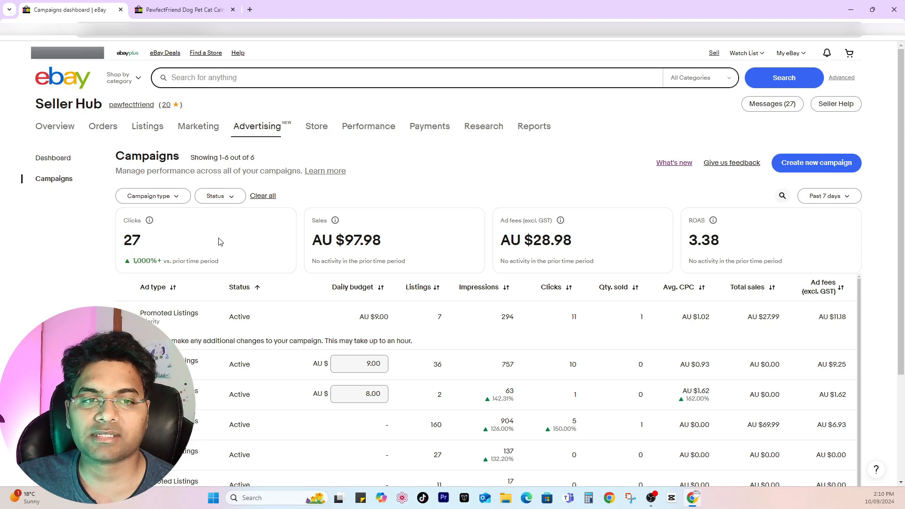
pyautogui.tripleClick(330, 240)
pyautogui.click(372, 245)
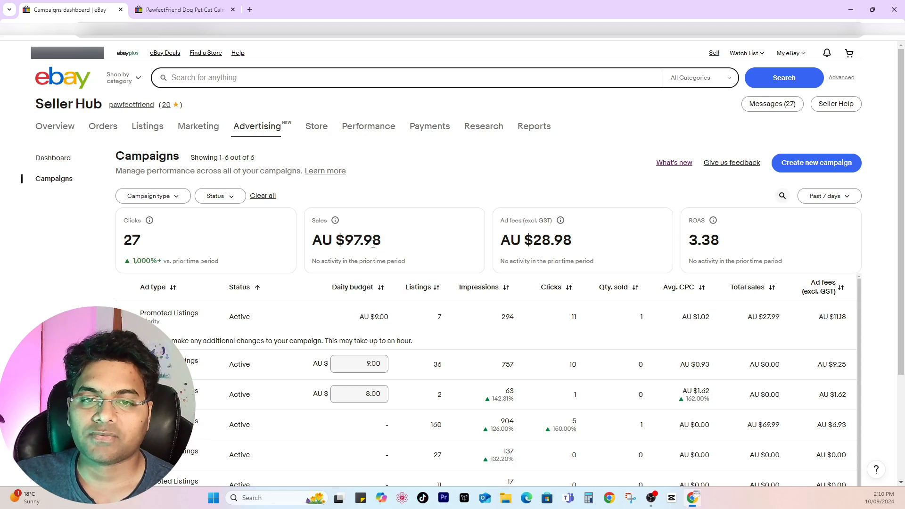
pyautogui.moveTo(575, 242); pyautogui.dragTo(595, 239)
pyautogui.click(537, 240)
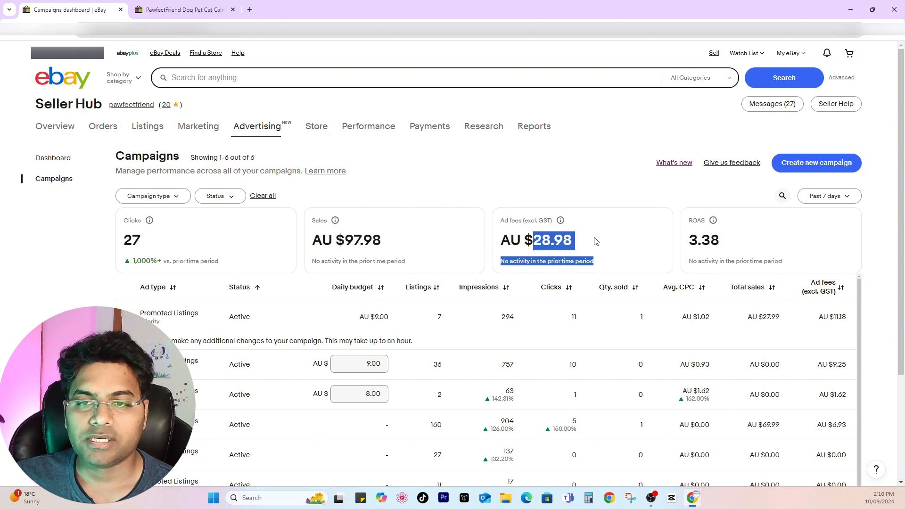
pyautogui.click(723, 246)
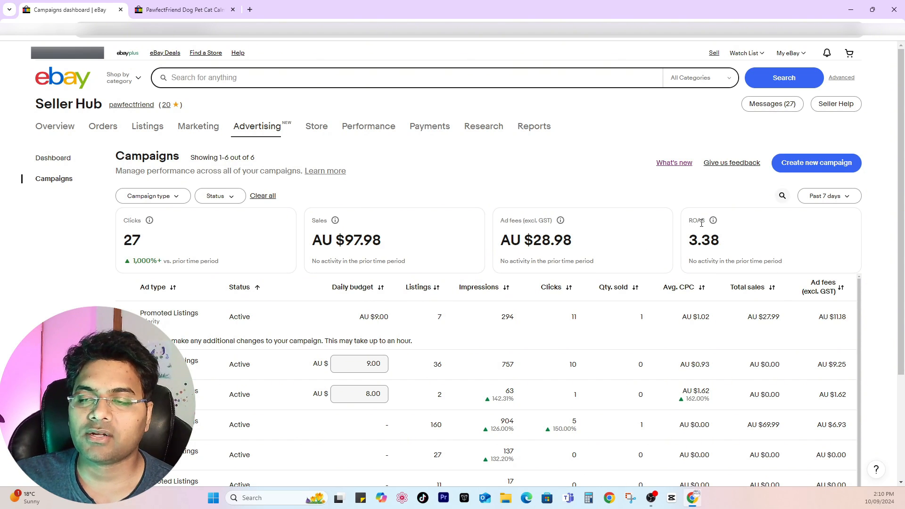
pyautogui.moveTo(723, 247); pyautogui.dragTo(687, 247)
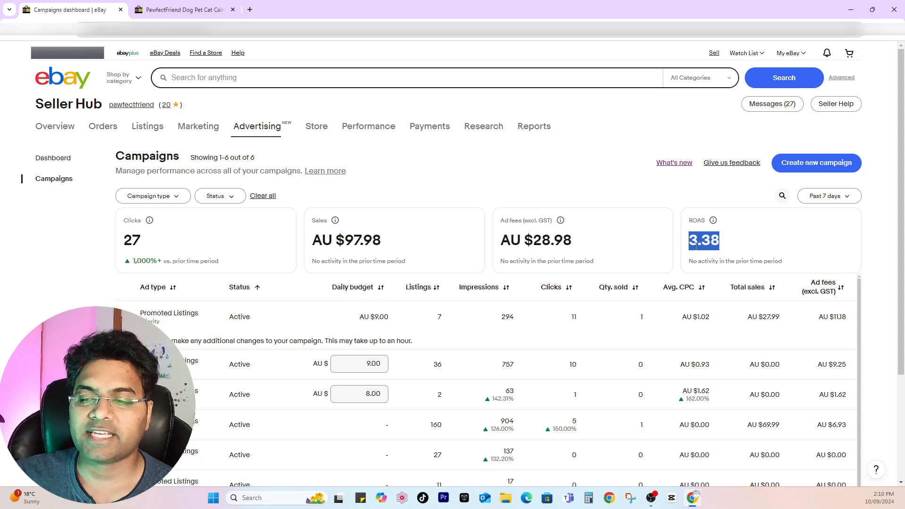
pyautogui.click(697, 246)
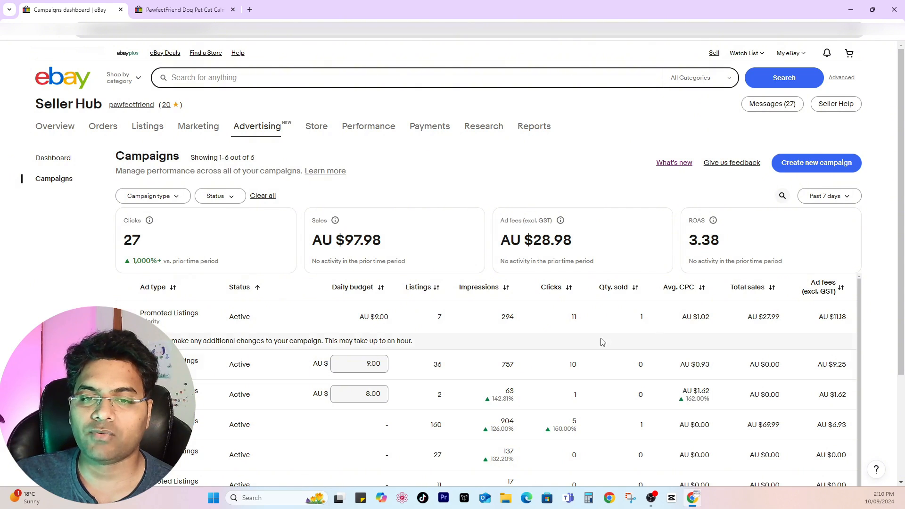
pyautogui.scroll(-1, 660, 339)
pyautogui.scroll(-1, 660, 340)
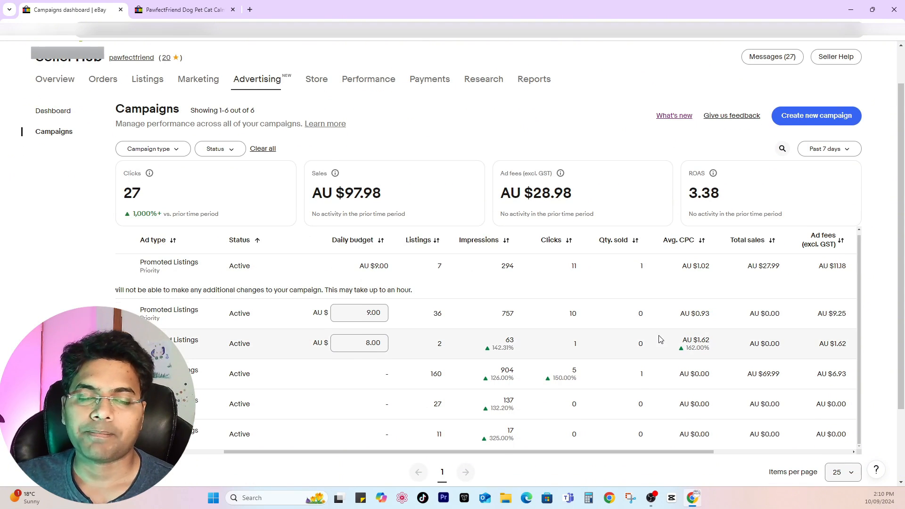